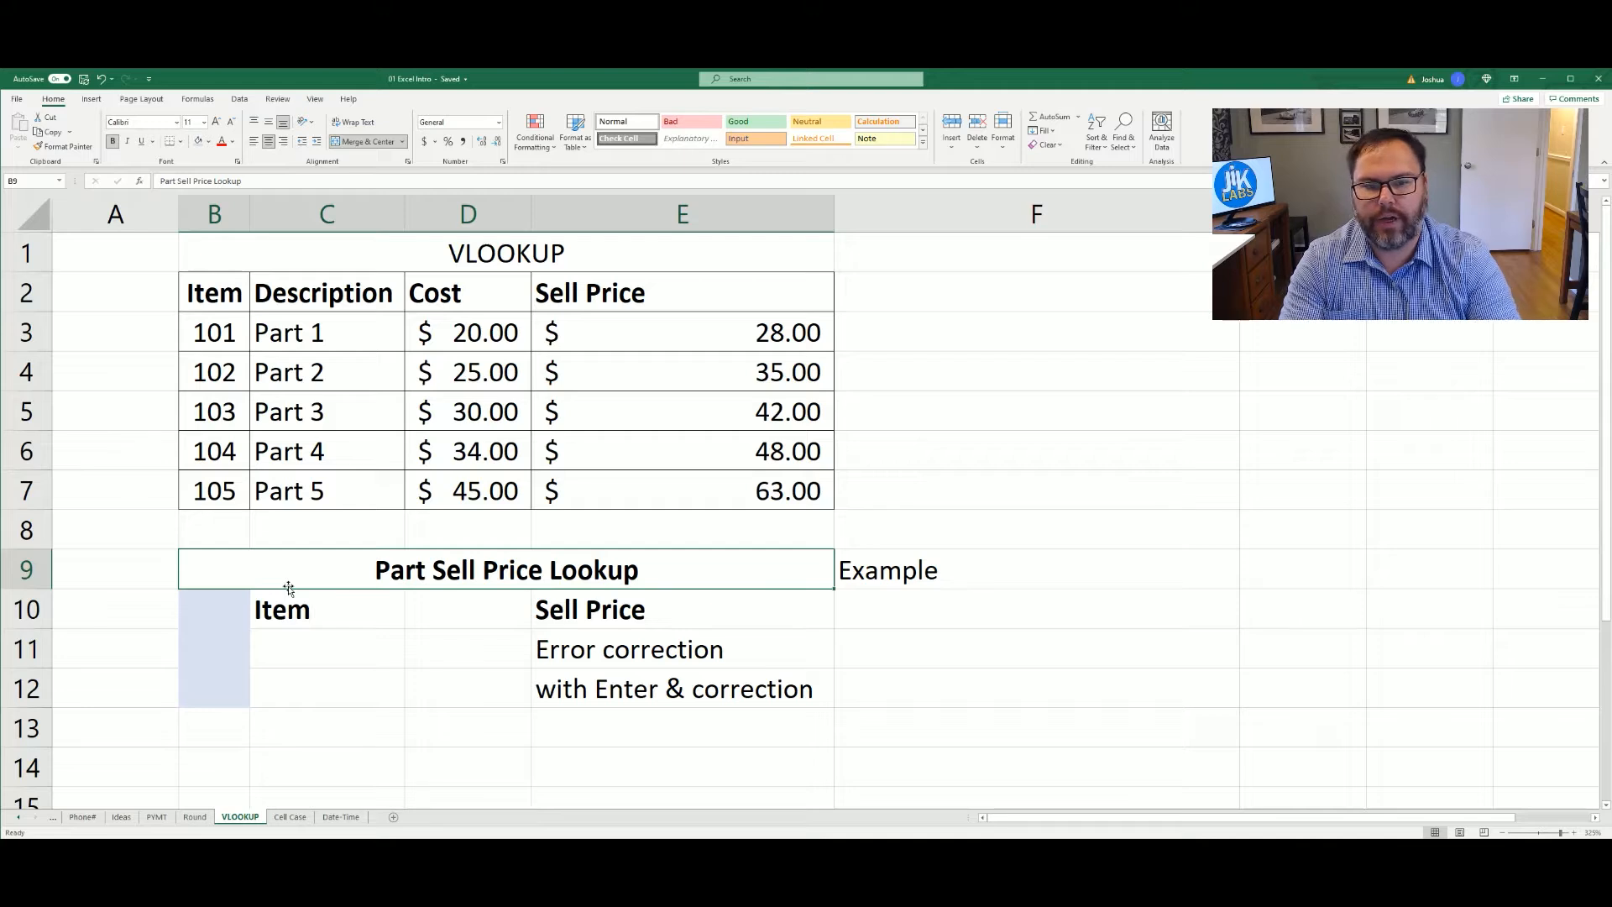
drag(204, 288, 665, 486)
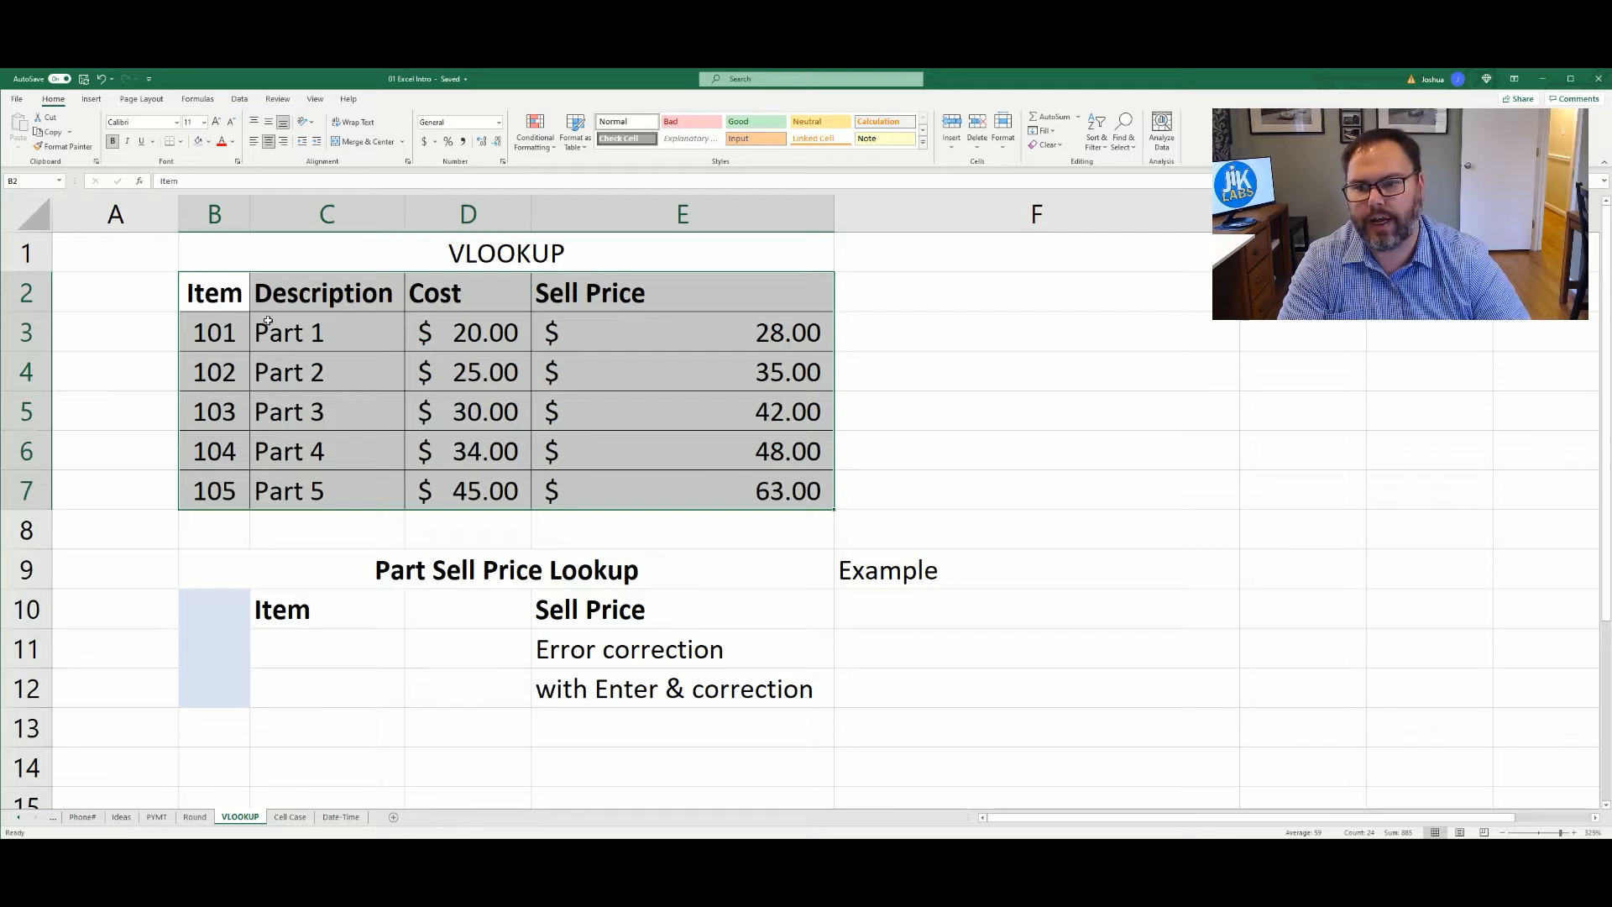
click(195, 291)
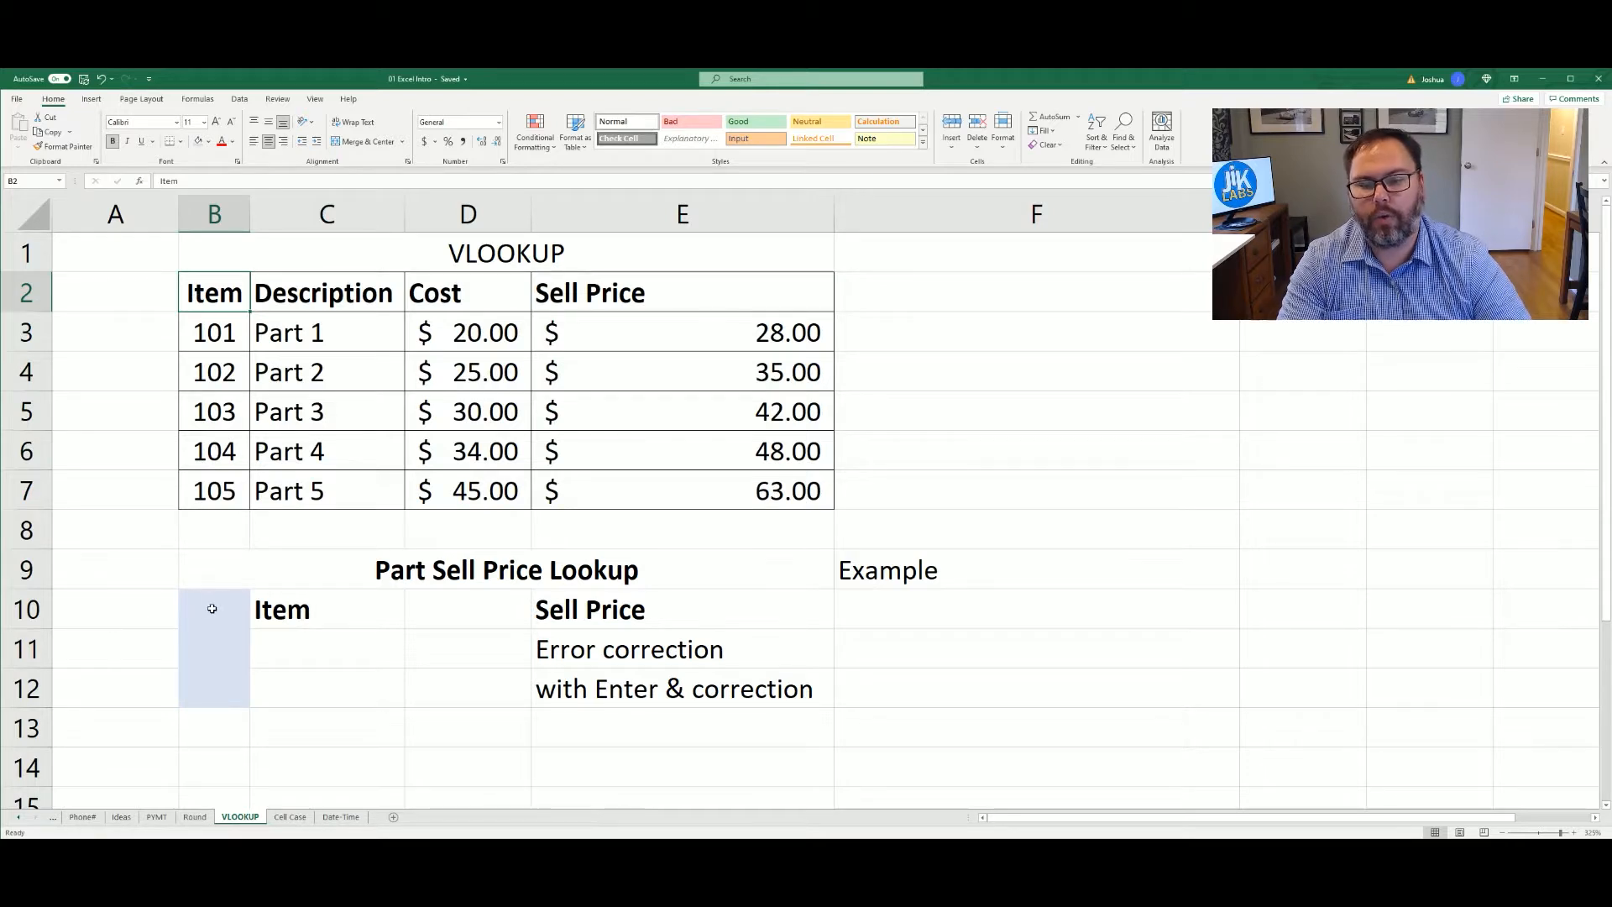
scroll(269, 377, down, 7)
scroll(271, 384, up, 7)
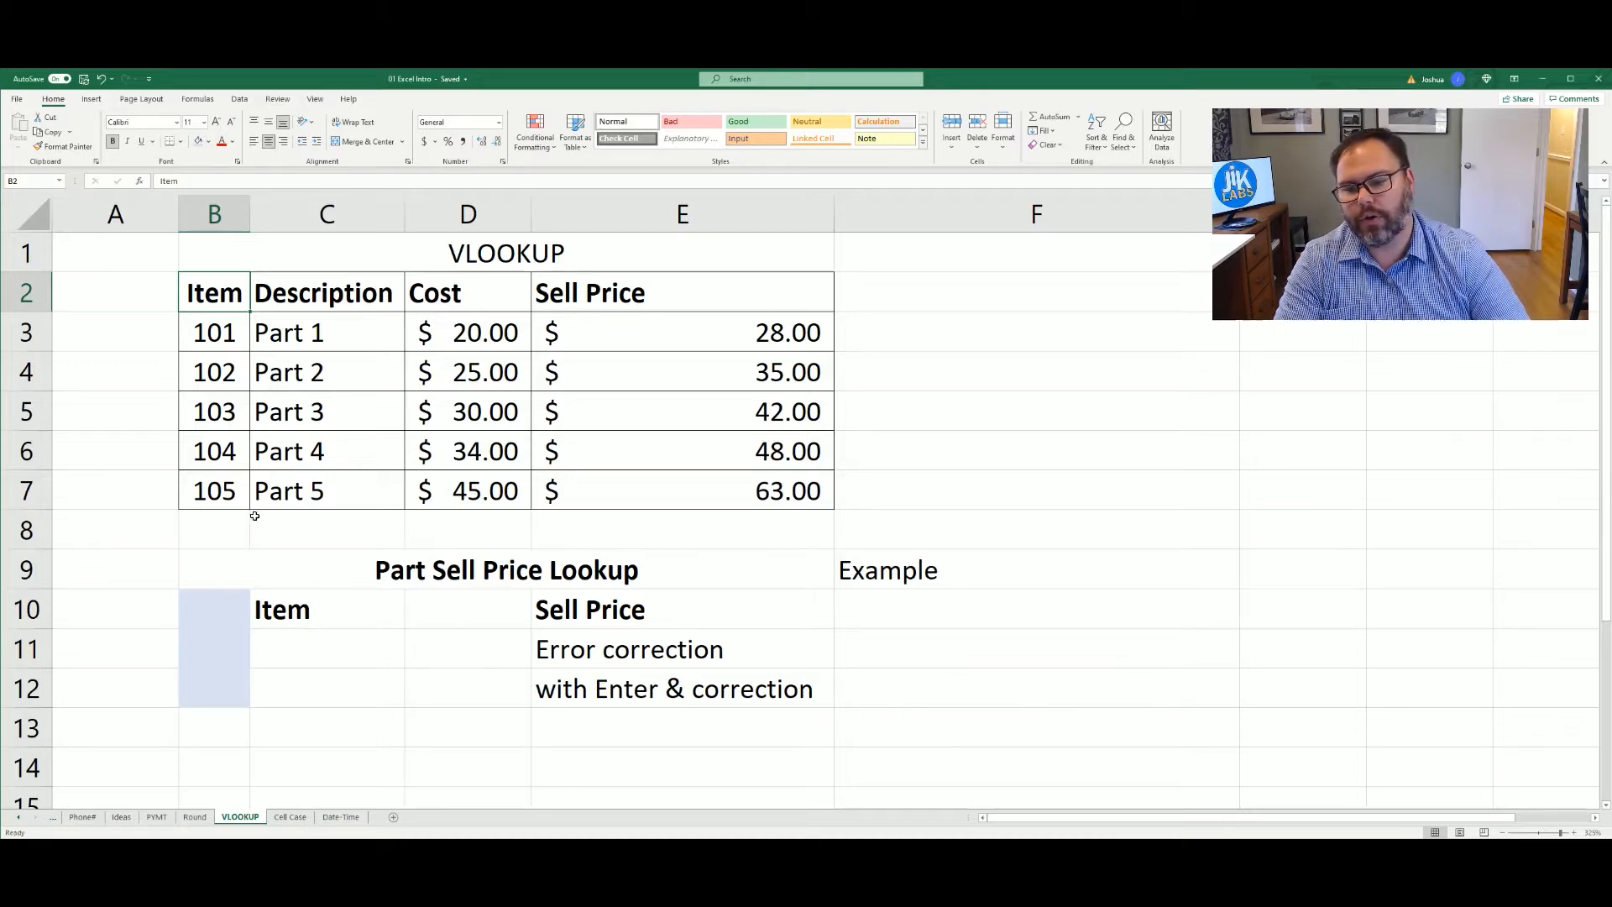
- Enter item number 103 in cell B10 of the Part Sell Price Lookup section
click(227, 607)
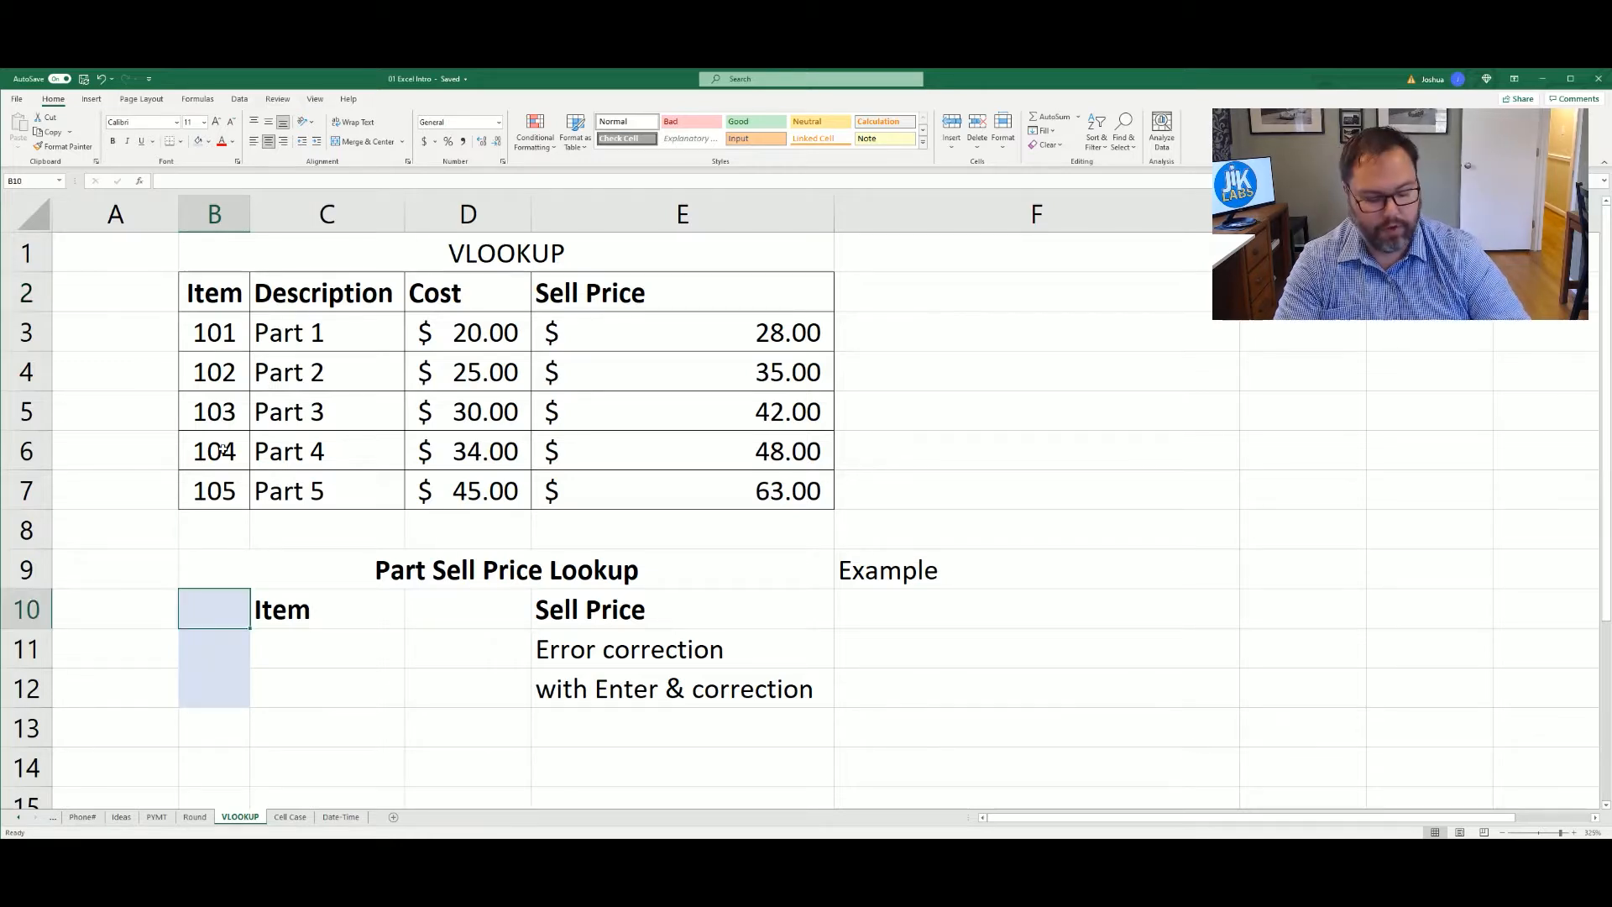
text(10)
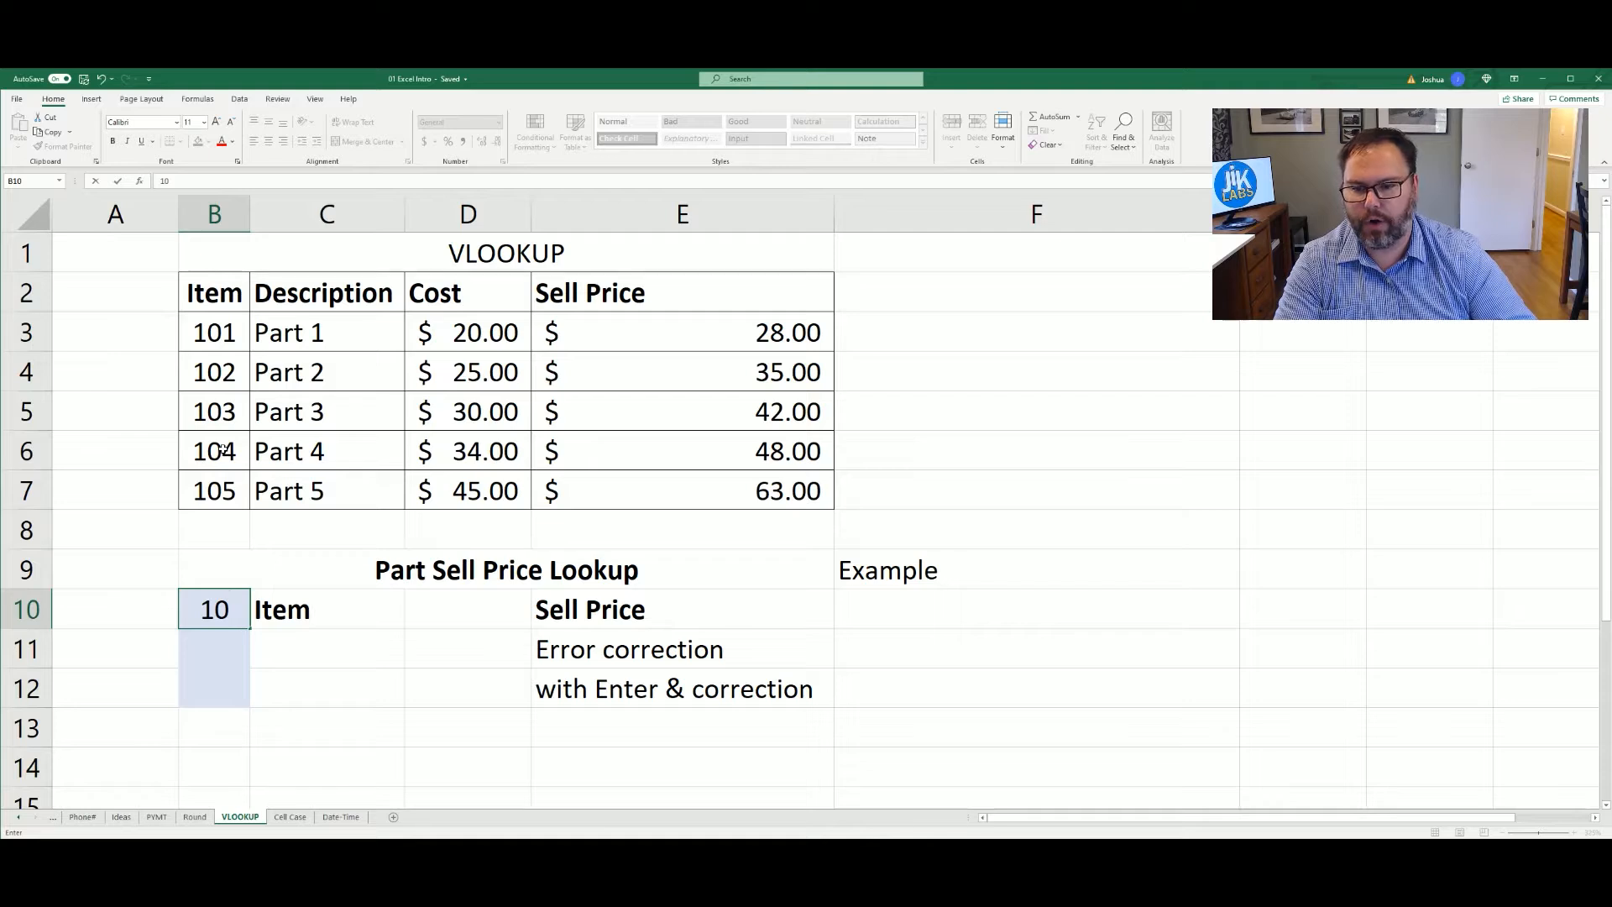
text(3)
key(Return)
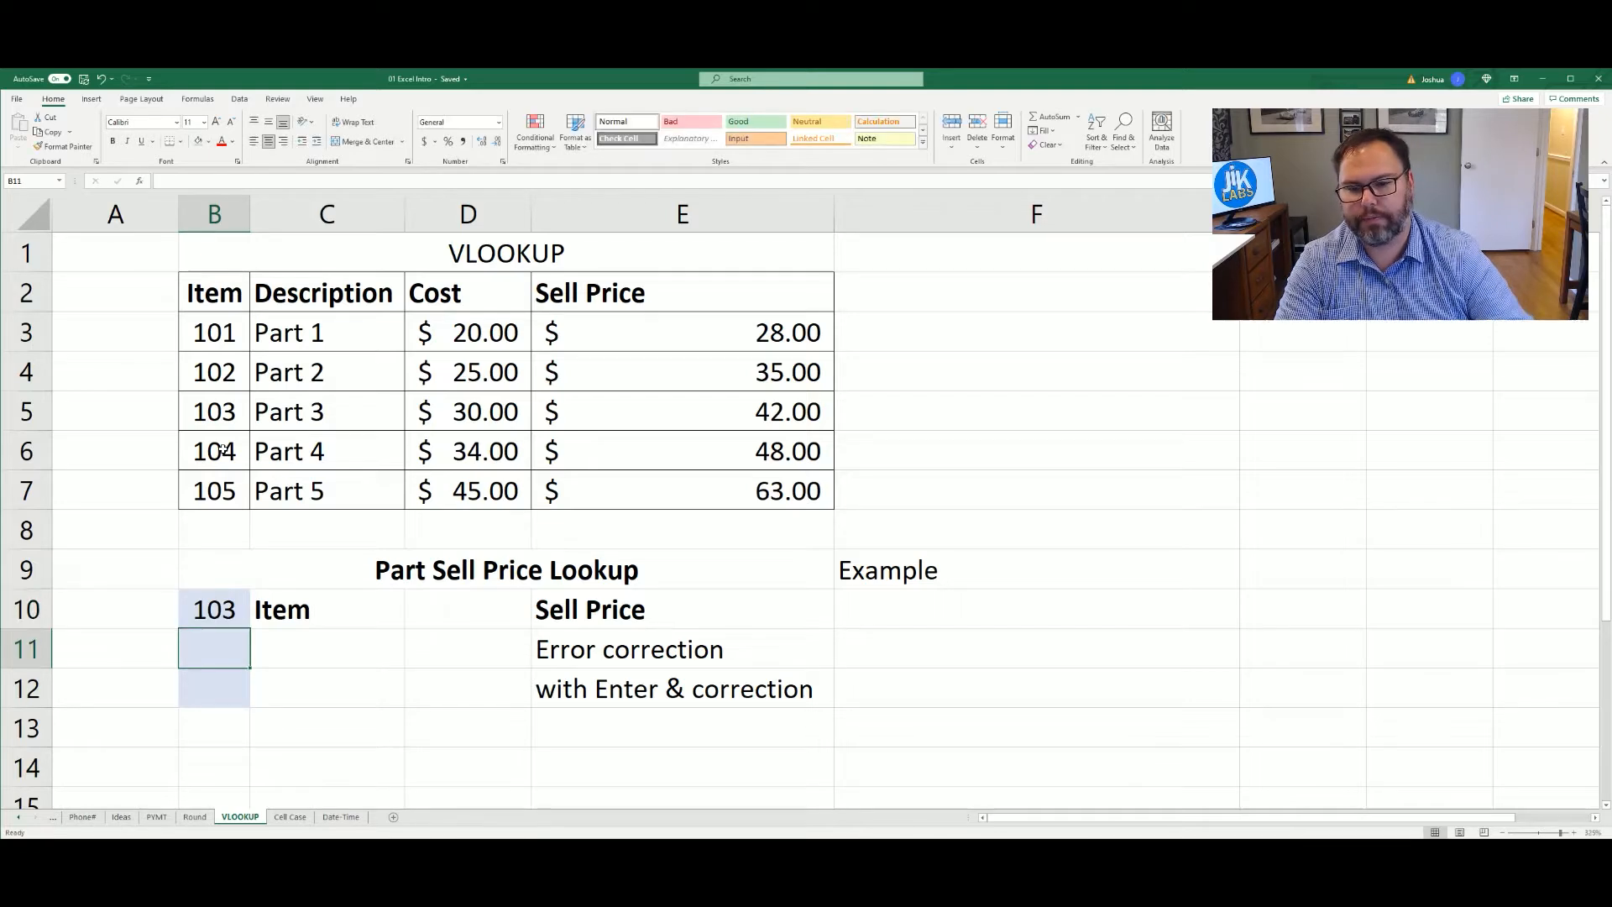
- Enter a VLOOKUP formula in D10 that looks up B10 in B3:E7 and returns column 4, with range lookup False
click(498, 616)
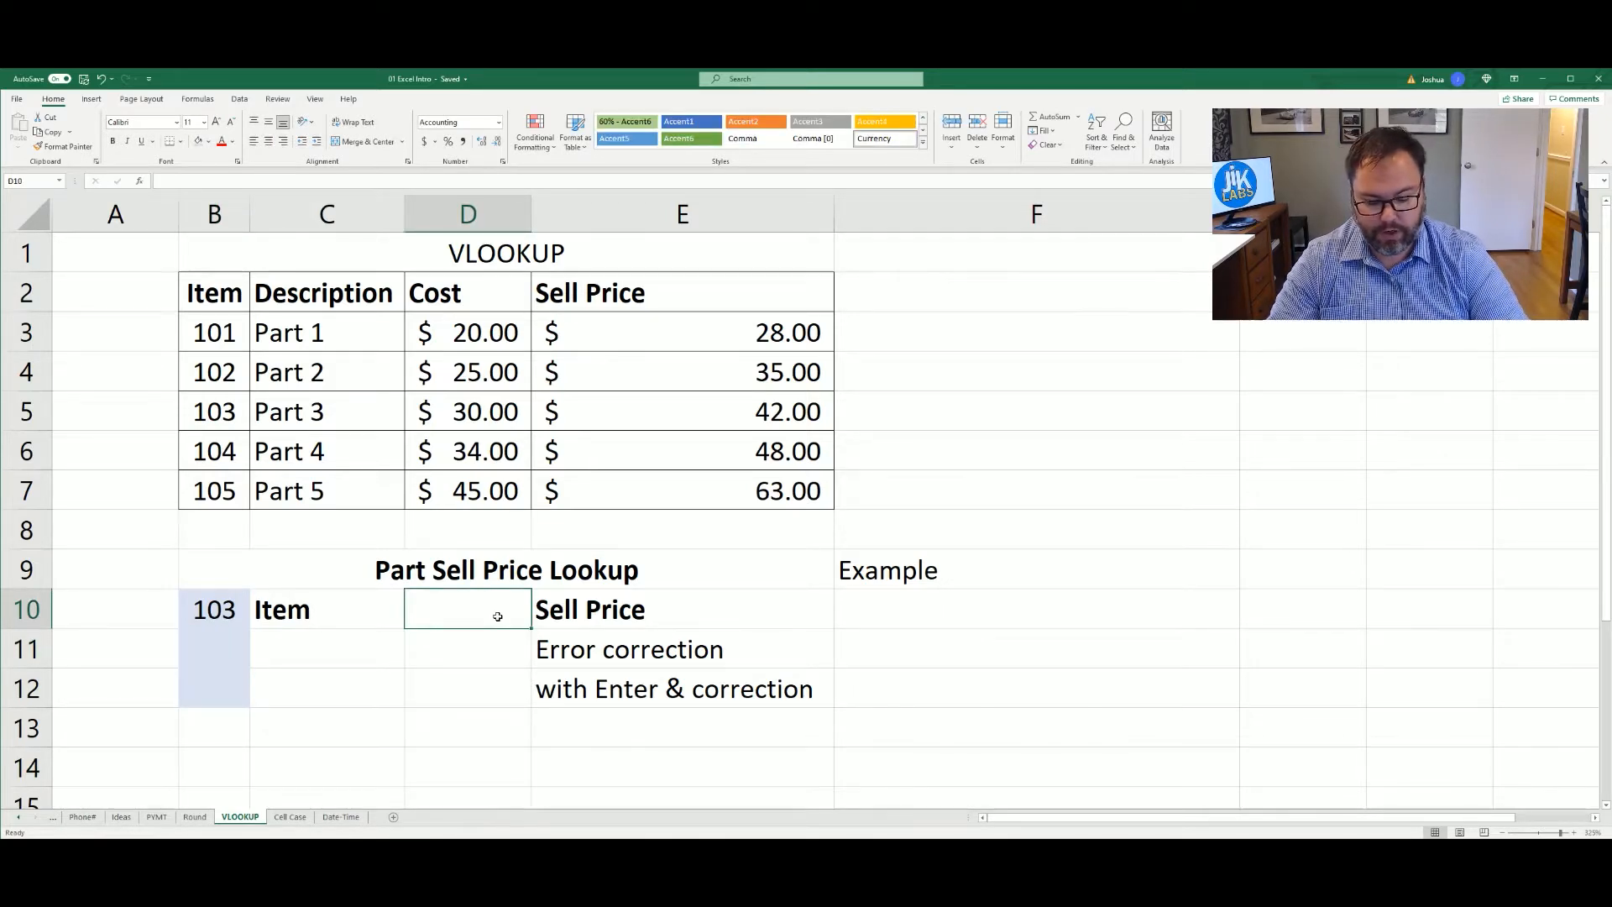
text(=)
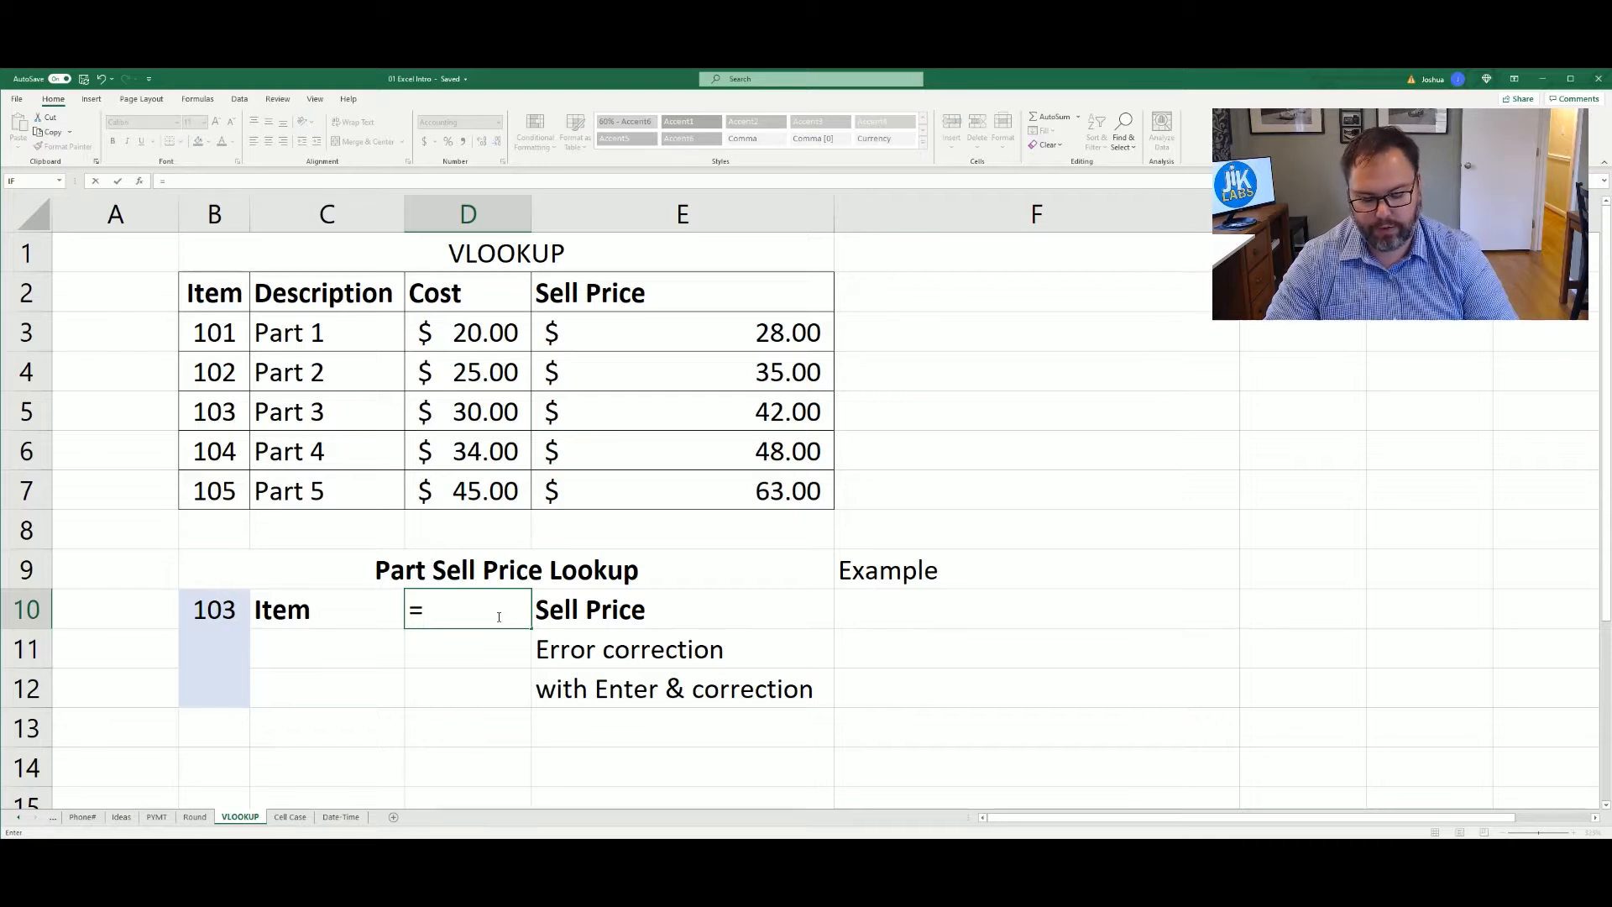
text(vlo)
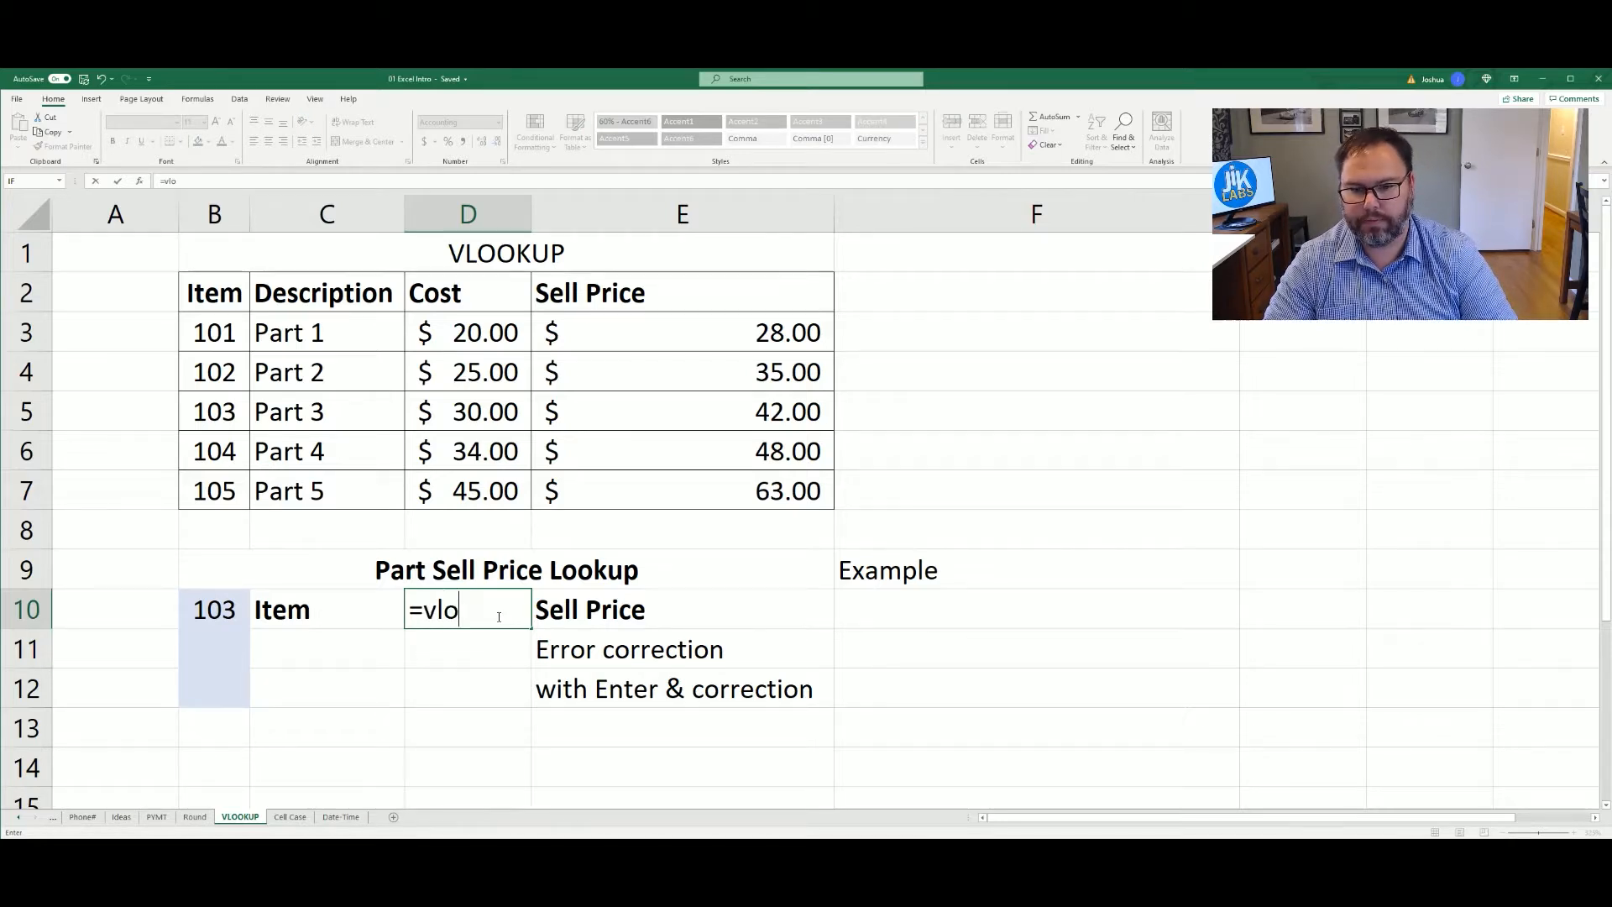
key(Tab)
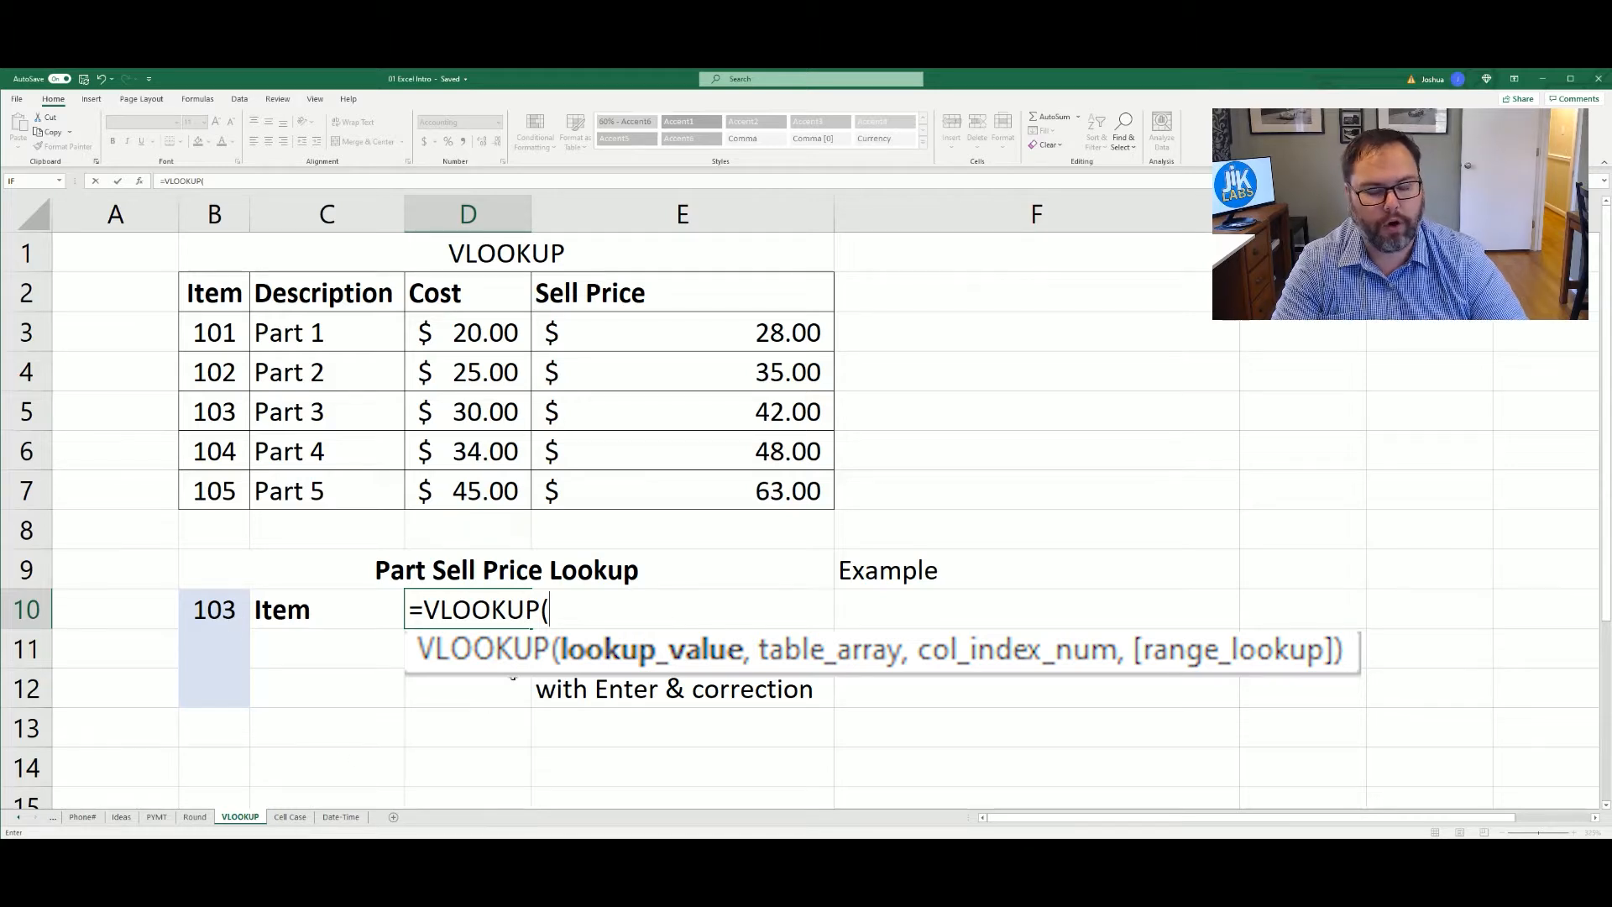
click(211, 610)
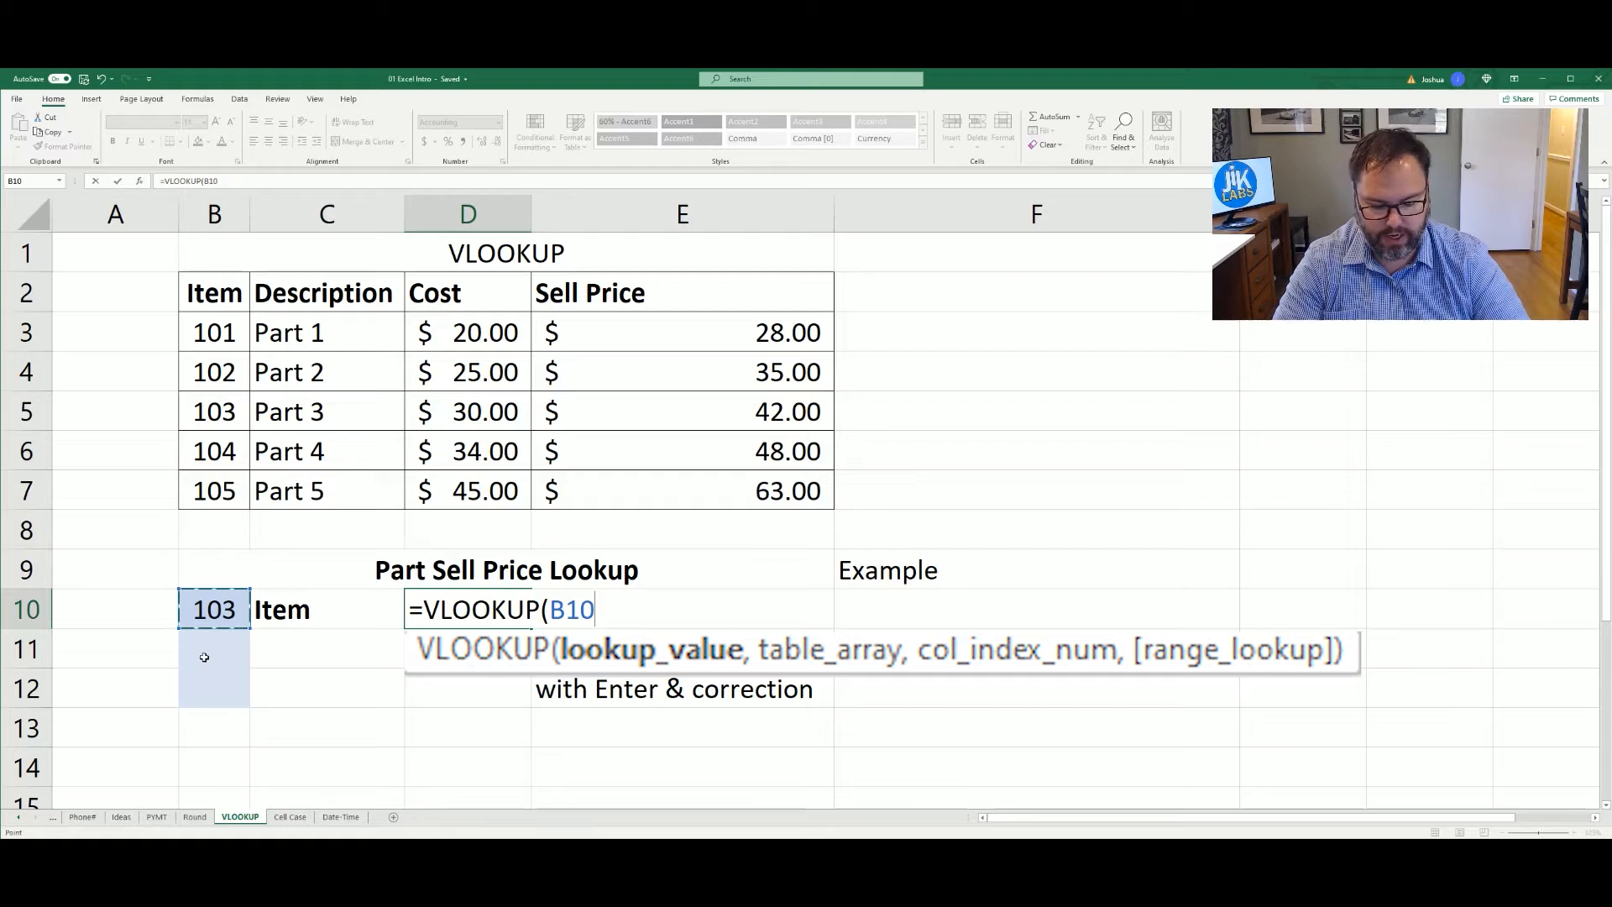
text(,)
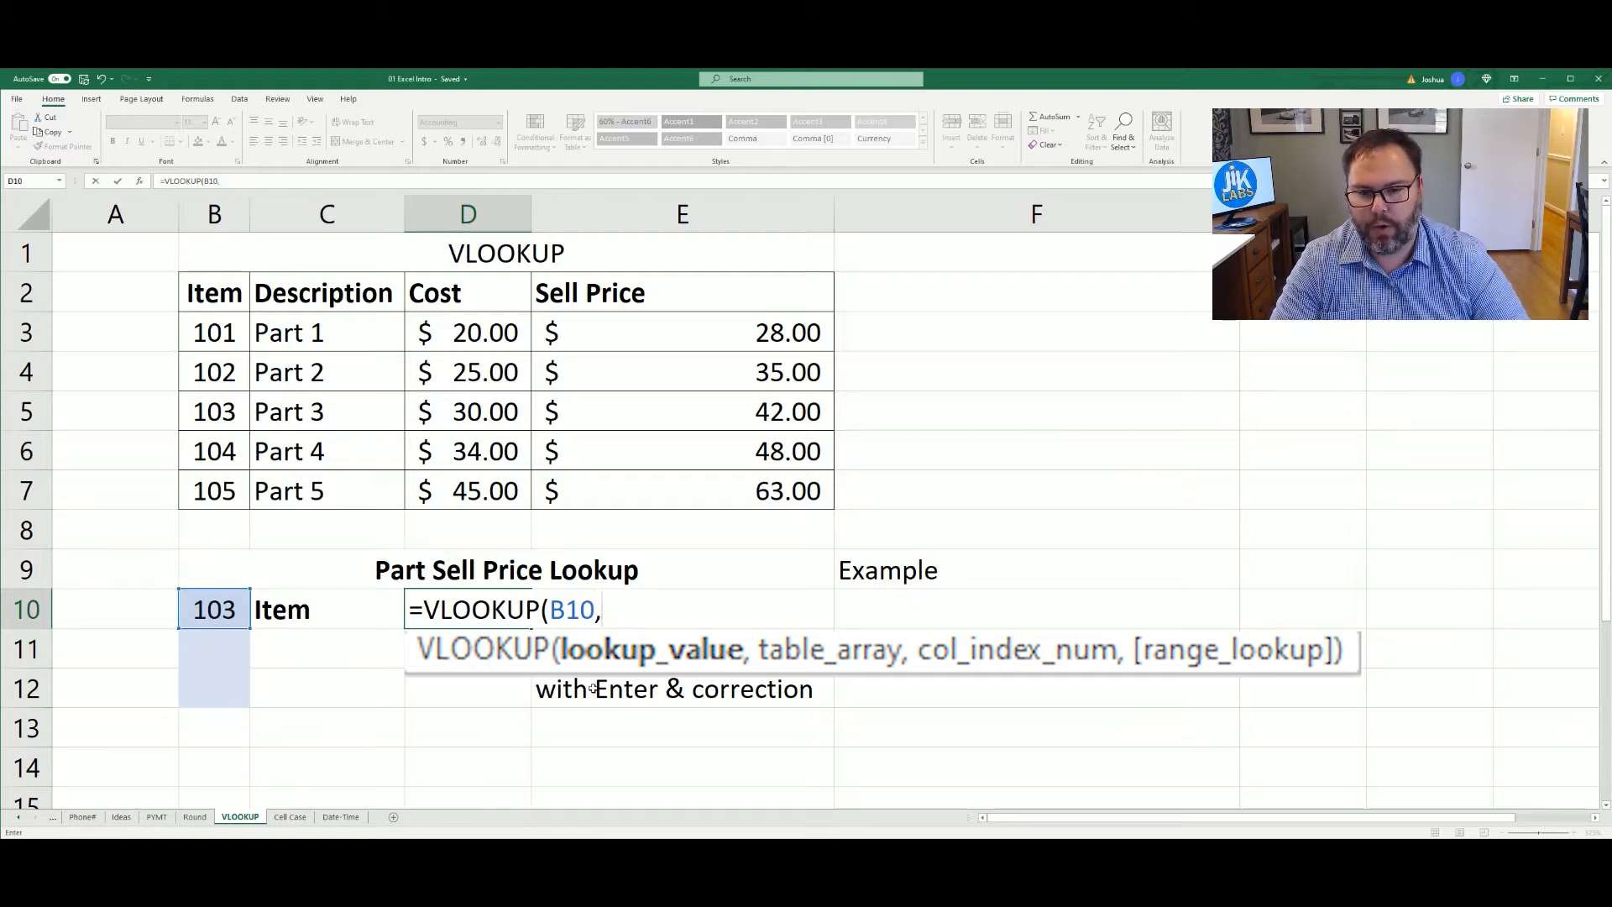
drag(204, 323, 787, 503)
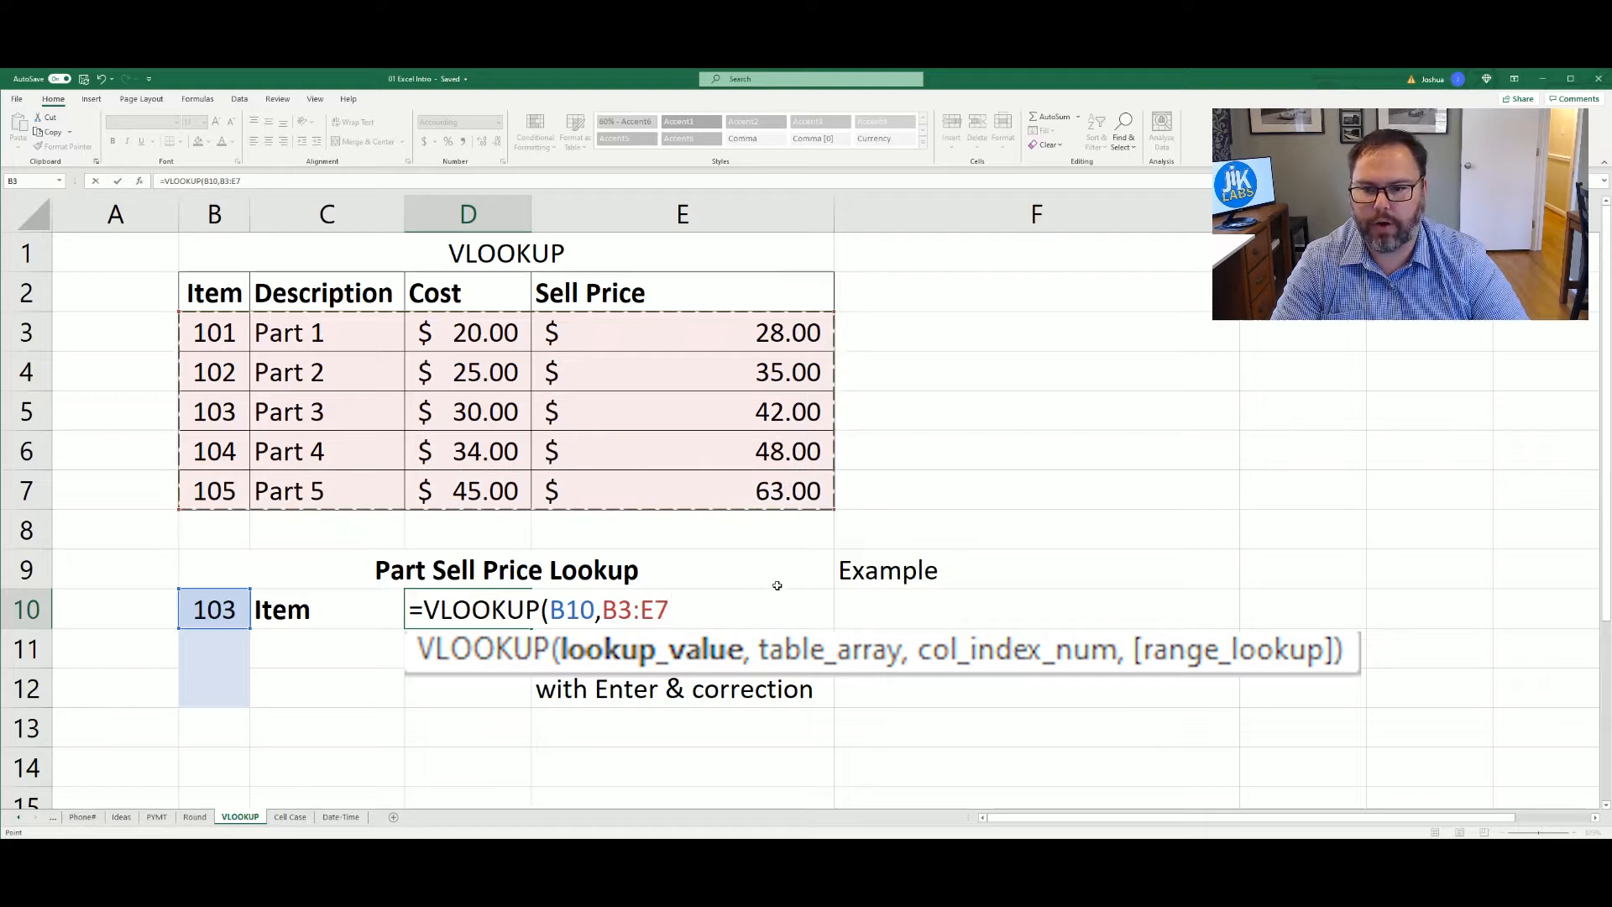
text(,)
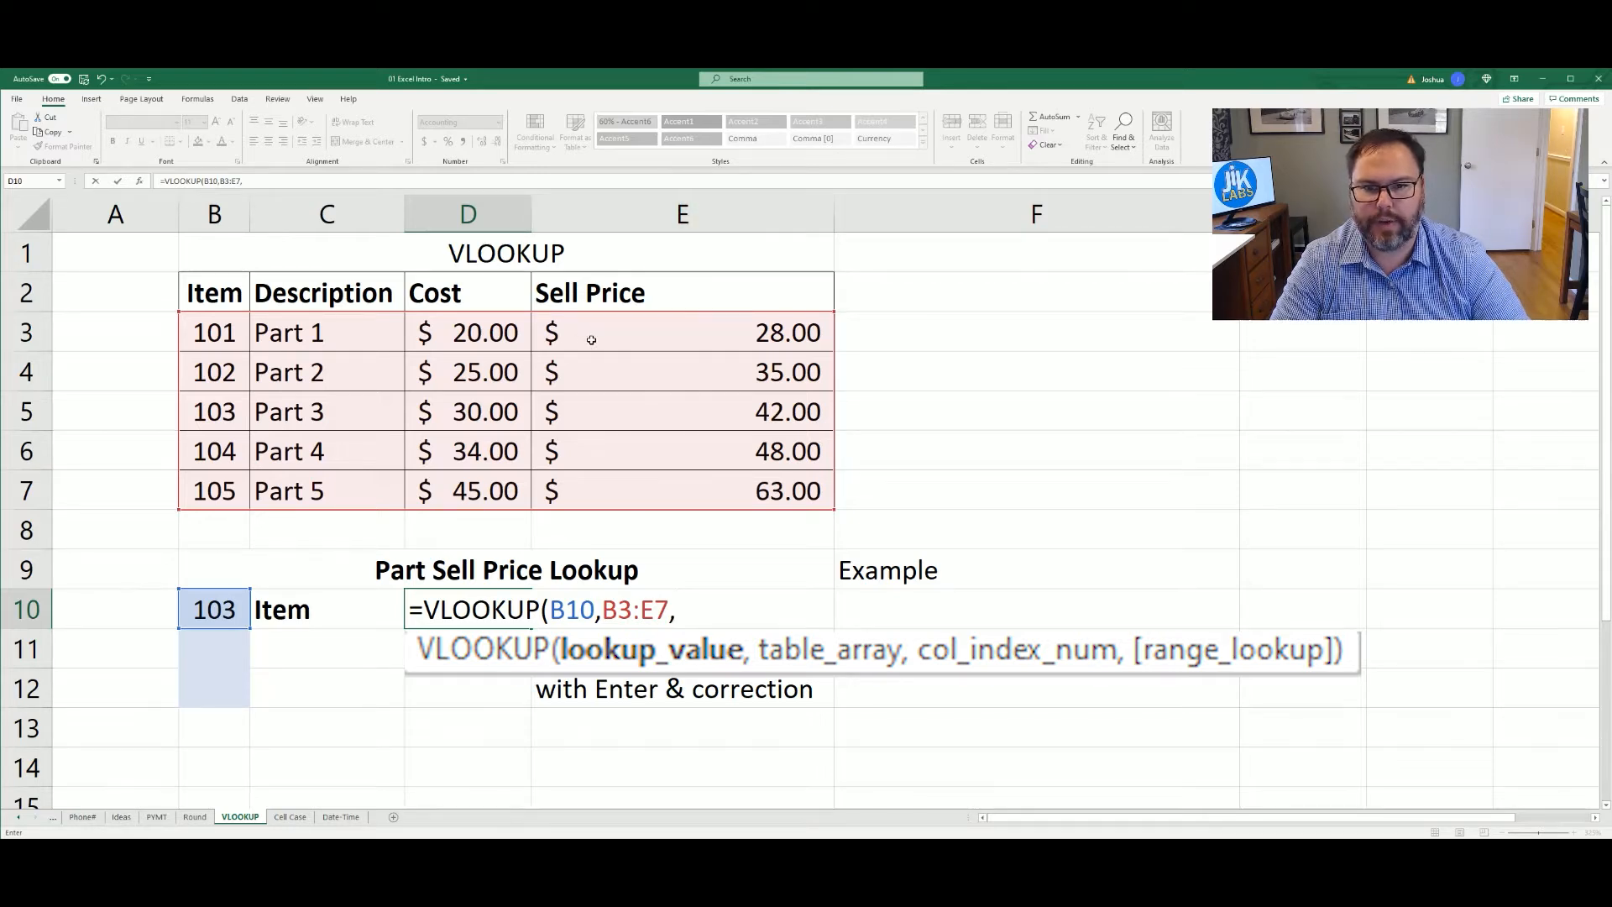
text(4)
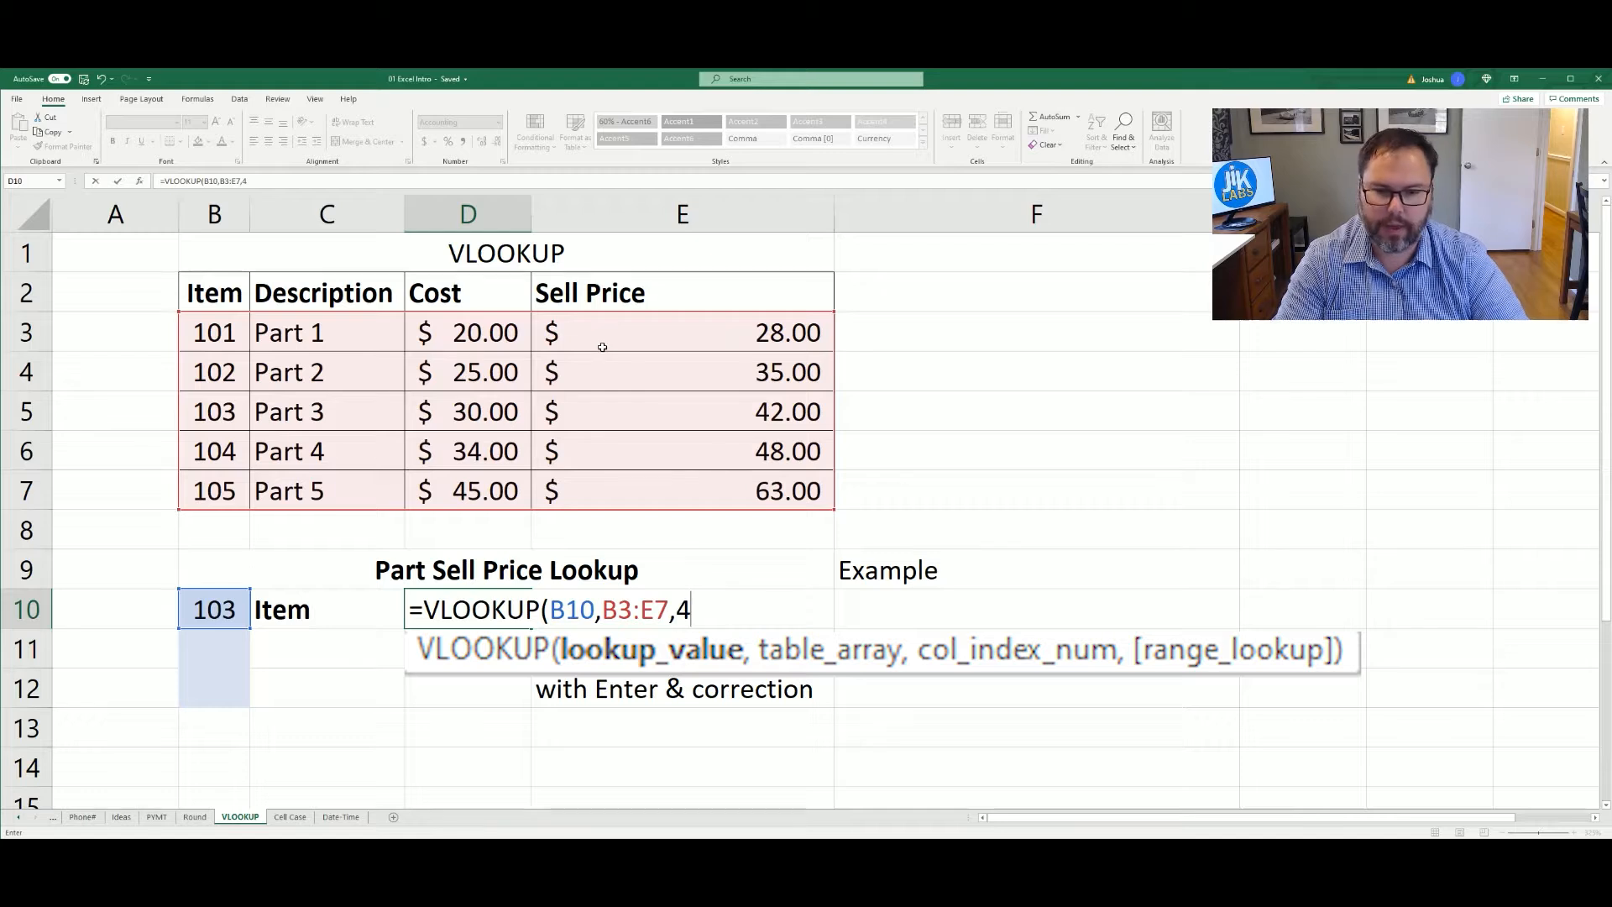
text(,)
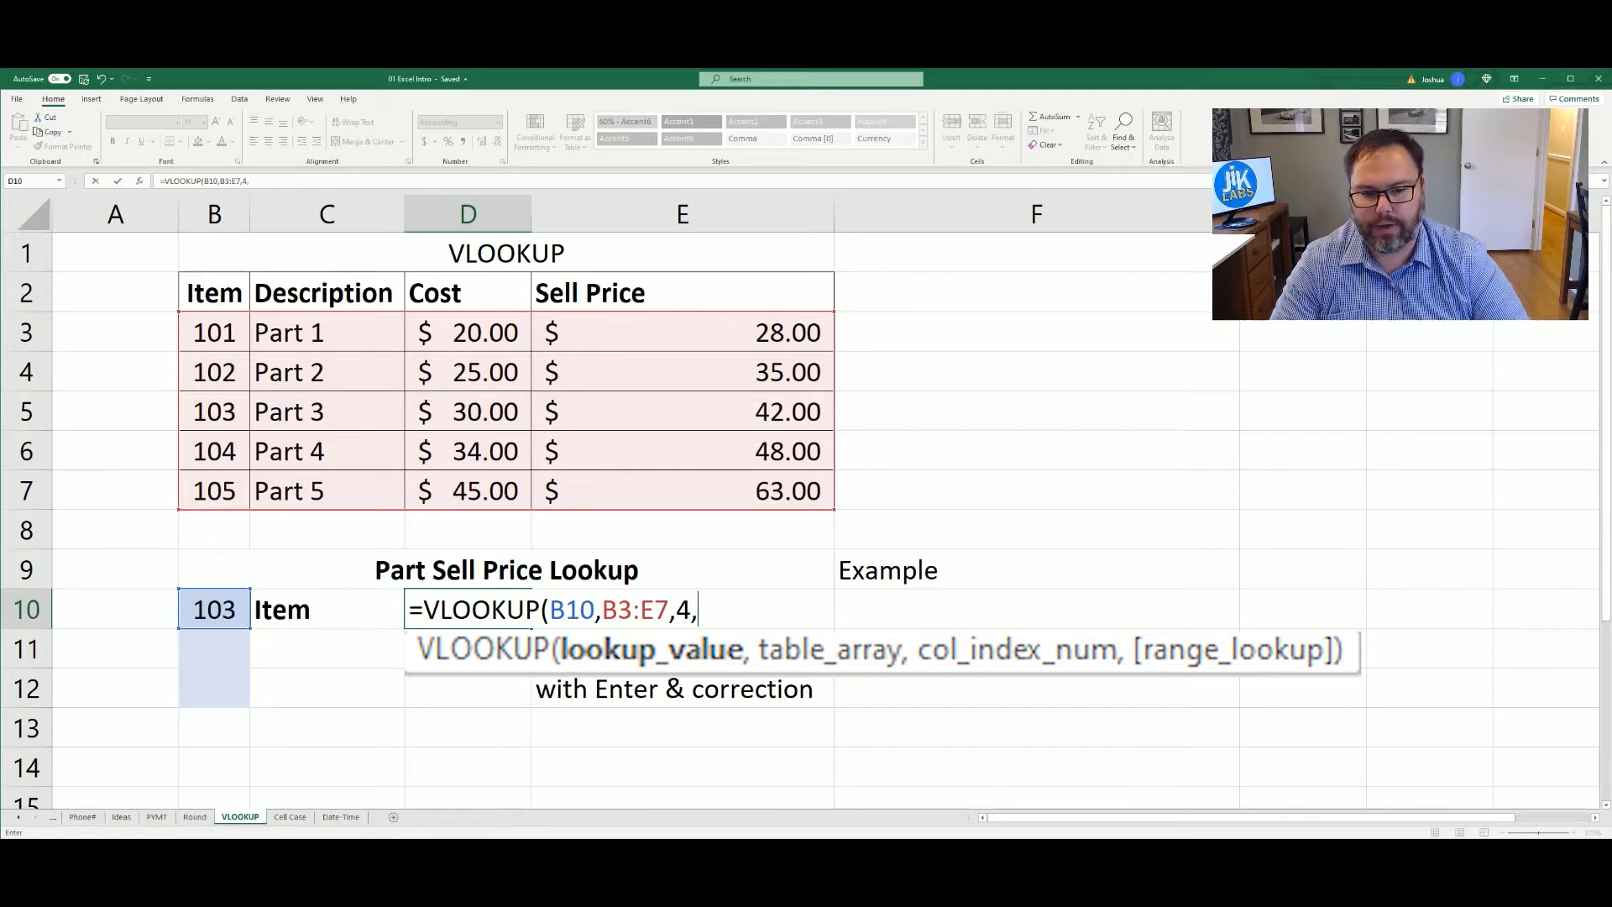
text(F)
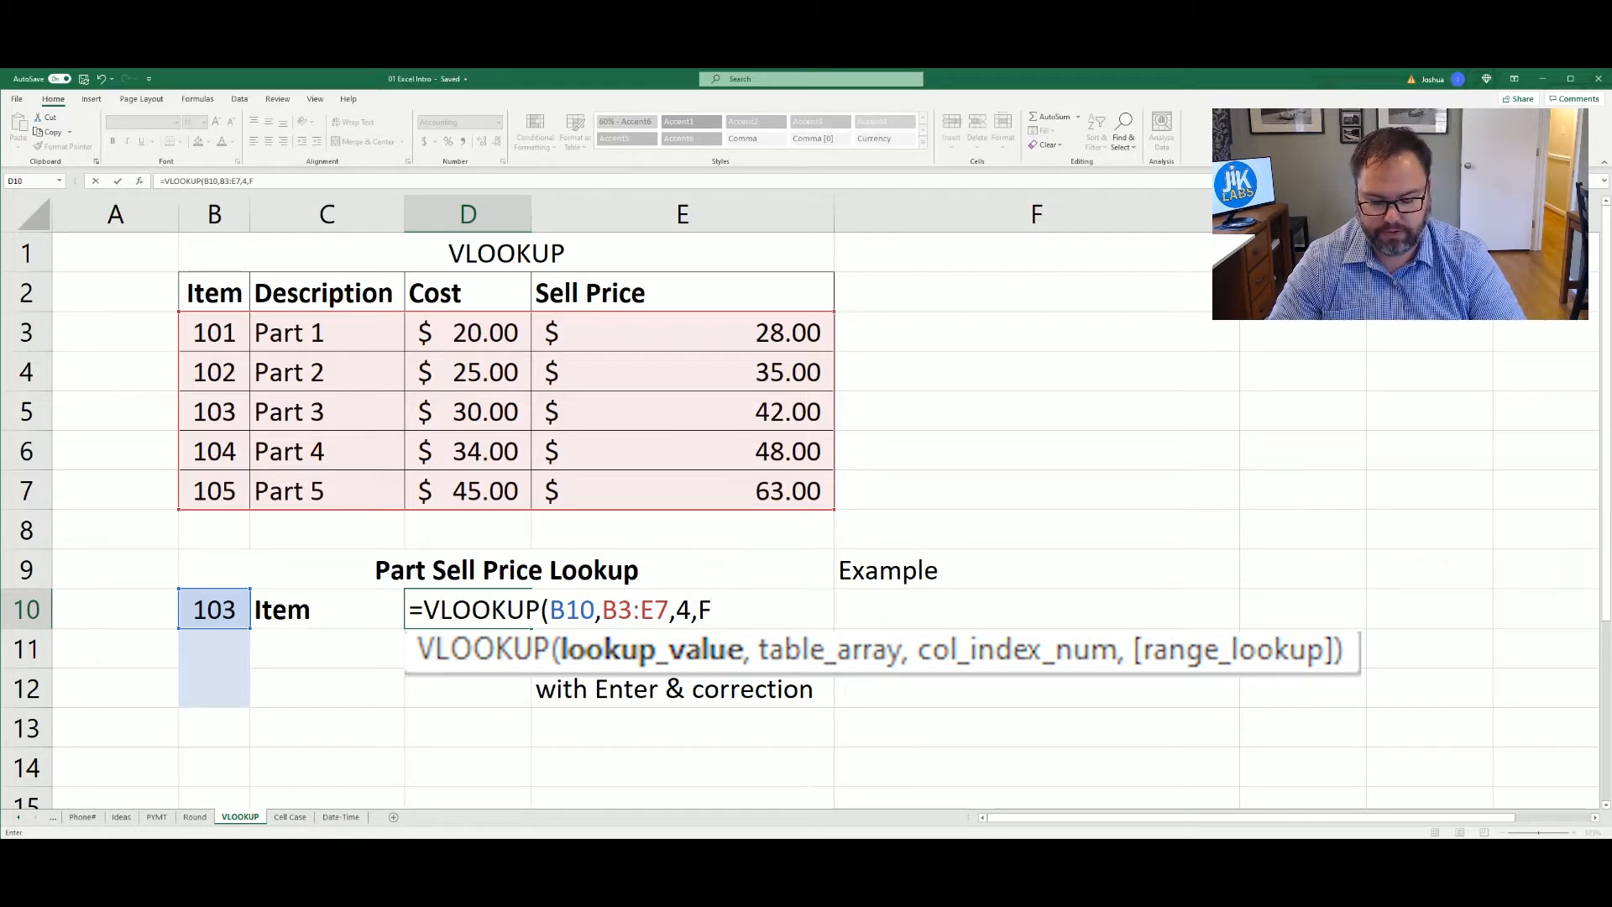
text(alse)
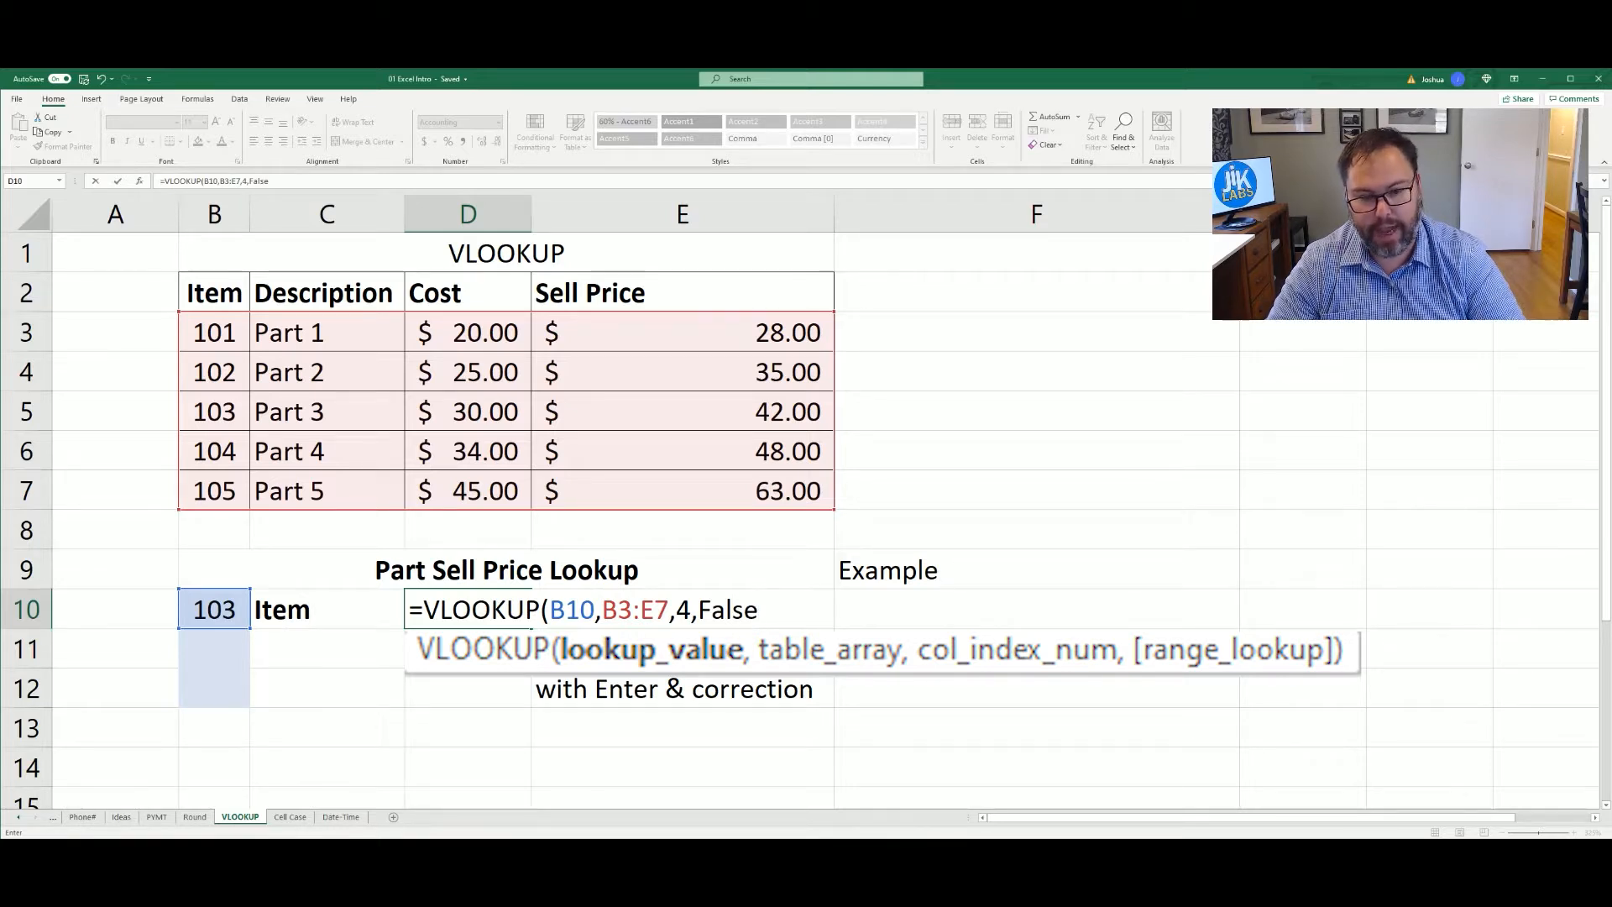
text())
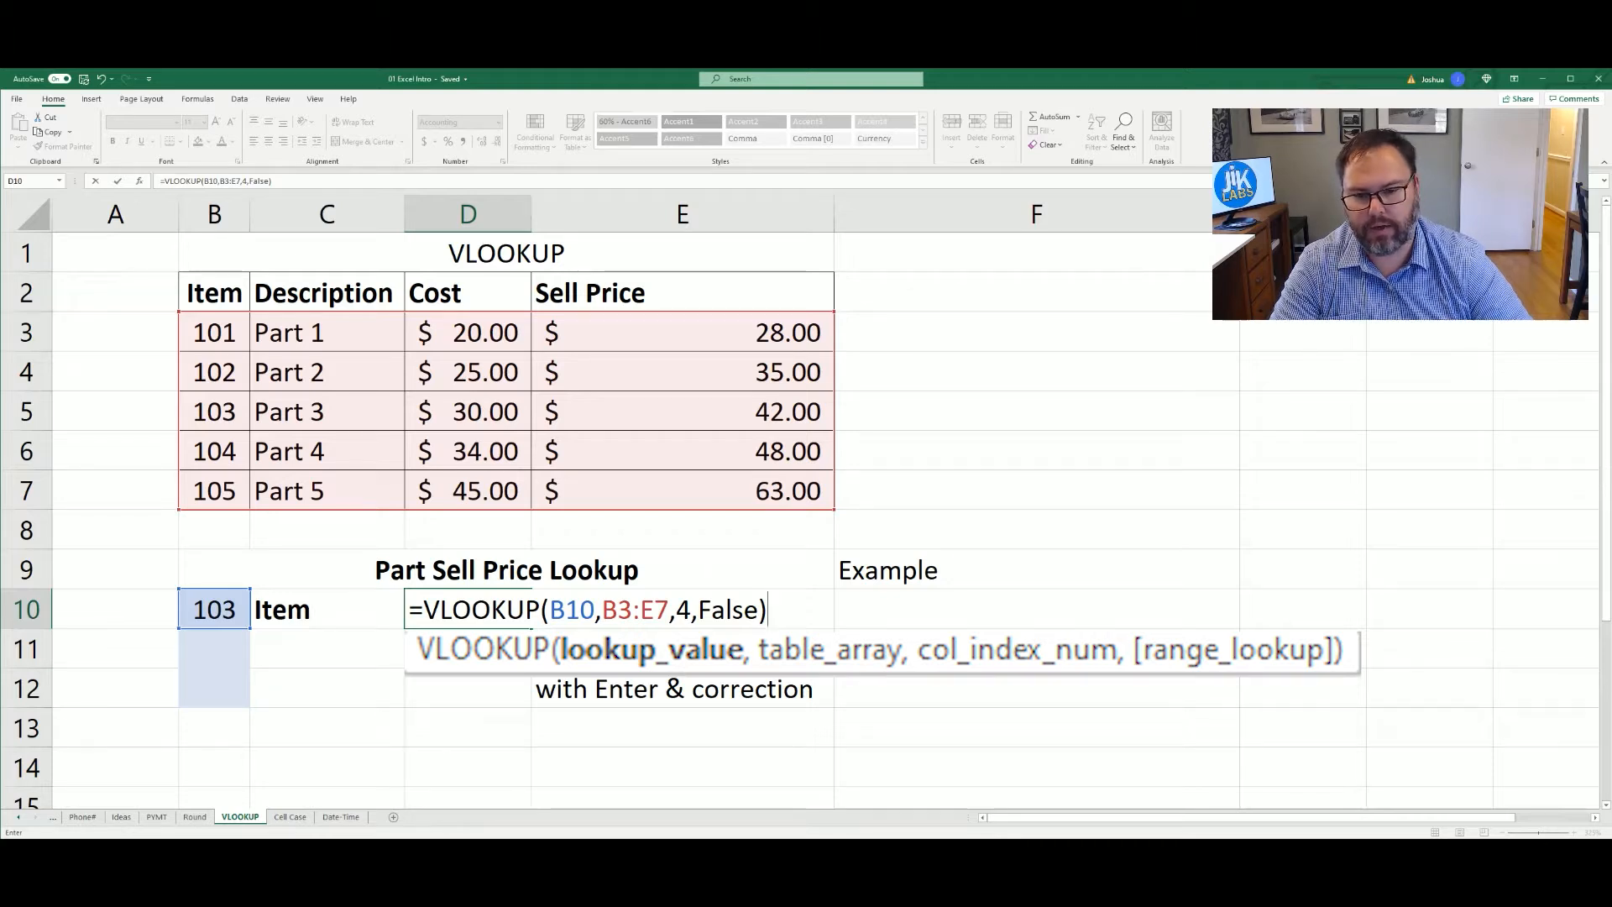
key(Return)
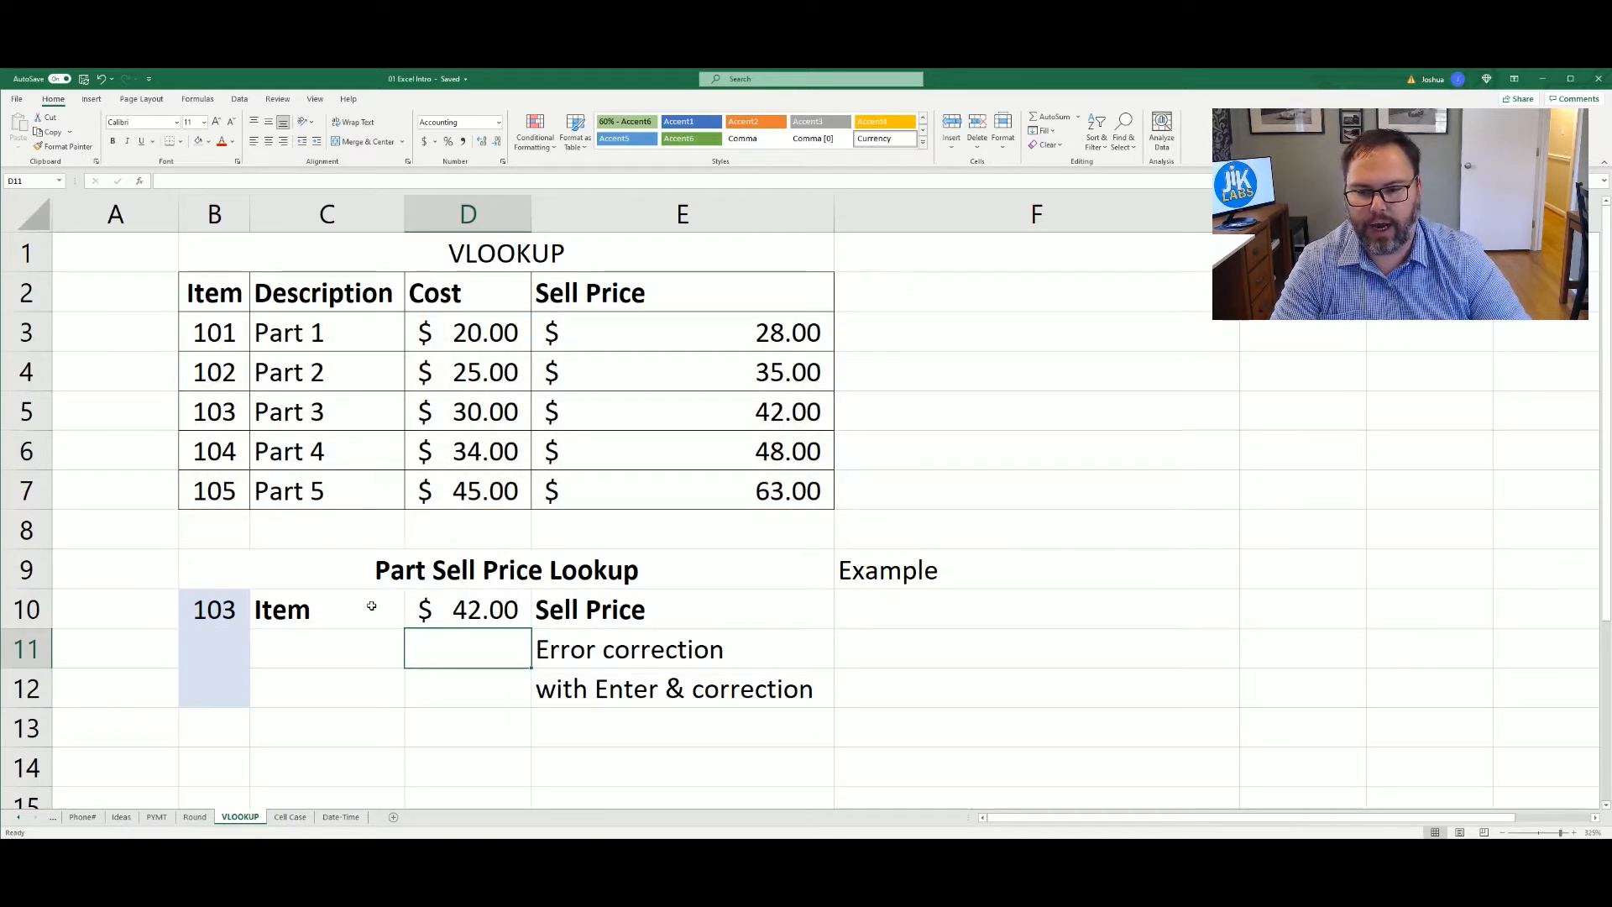
- Make both the lookup value and the table range absolute in D10's VLOOKUP formula, as $B$10 and $B$3:$E$7
click(491, 607)
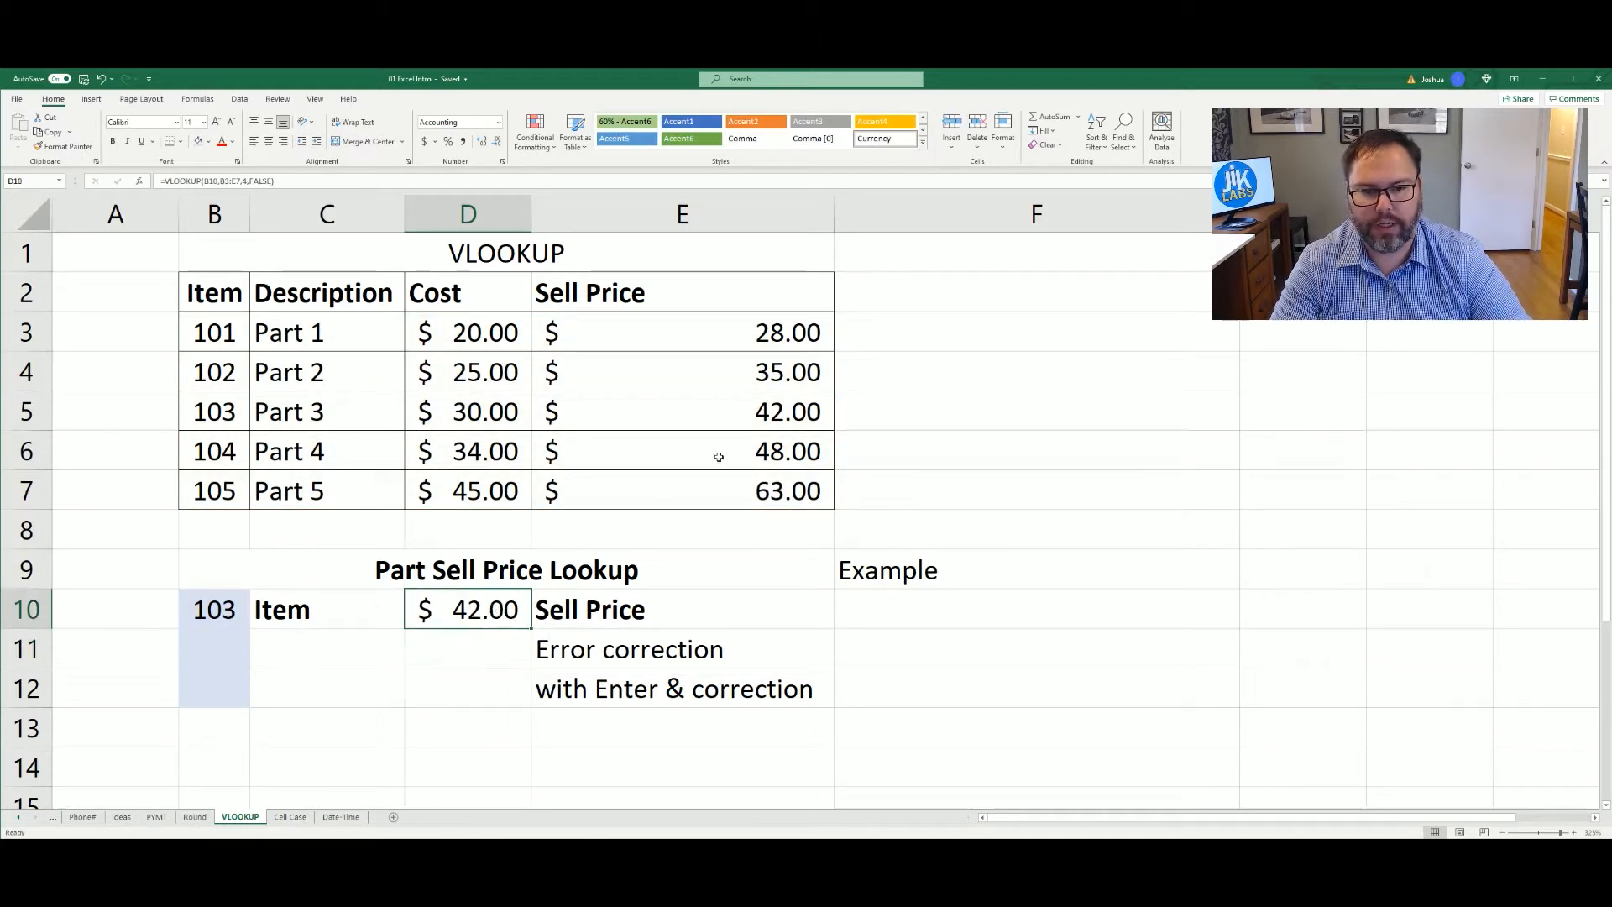
click(751, 411)
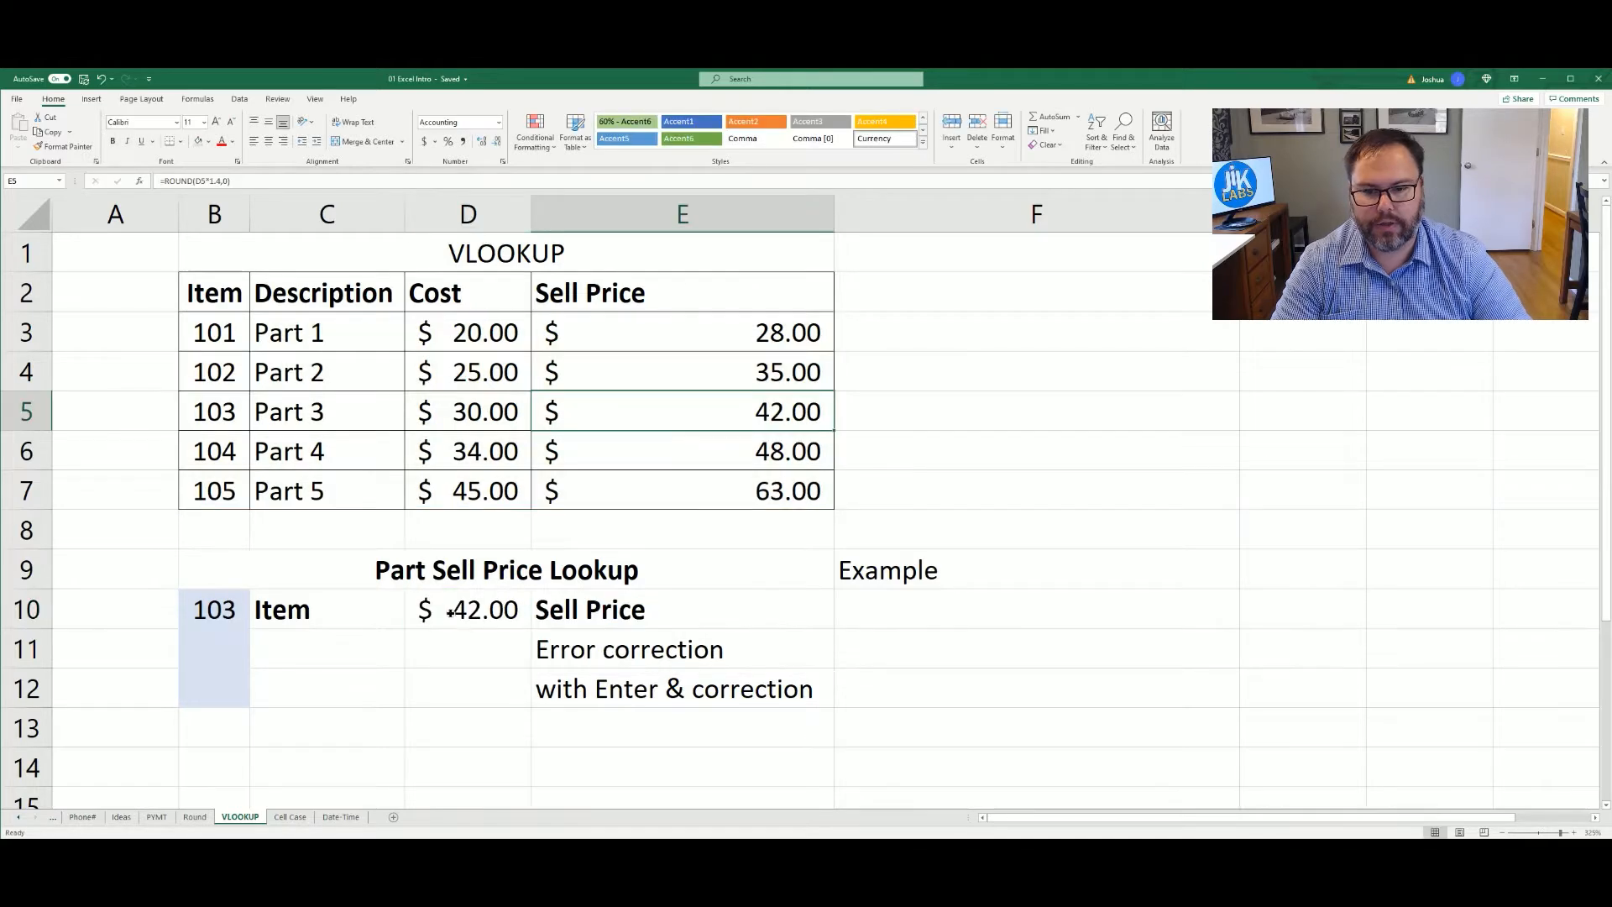
double_click(451, 612)
click(577, 610)
key(F4)
click(662, 612)
key(F4)
key(ctrl+Return)
- Copy the D10 formula to F10 under Example and show it as text with a leading apostrophe
key(ctrl+c)
key(Right)
key(Right)
key(ctrl+v)
key(F2)
click(837, 614)
text(')
key(ctrl+Return)
key(Left)
key(Left)
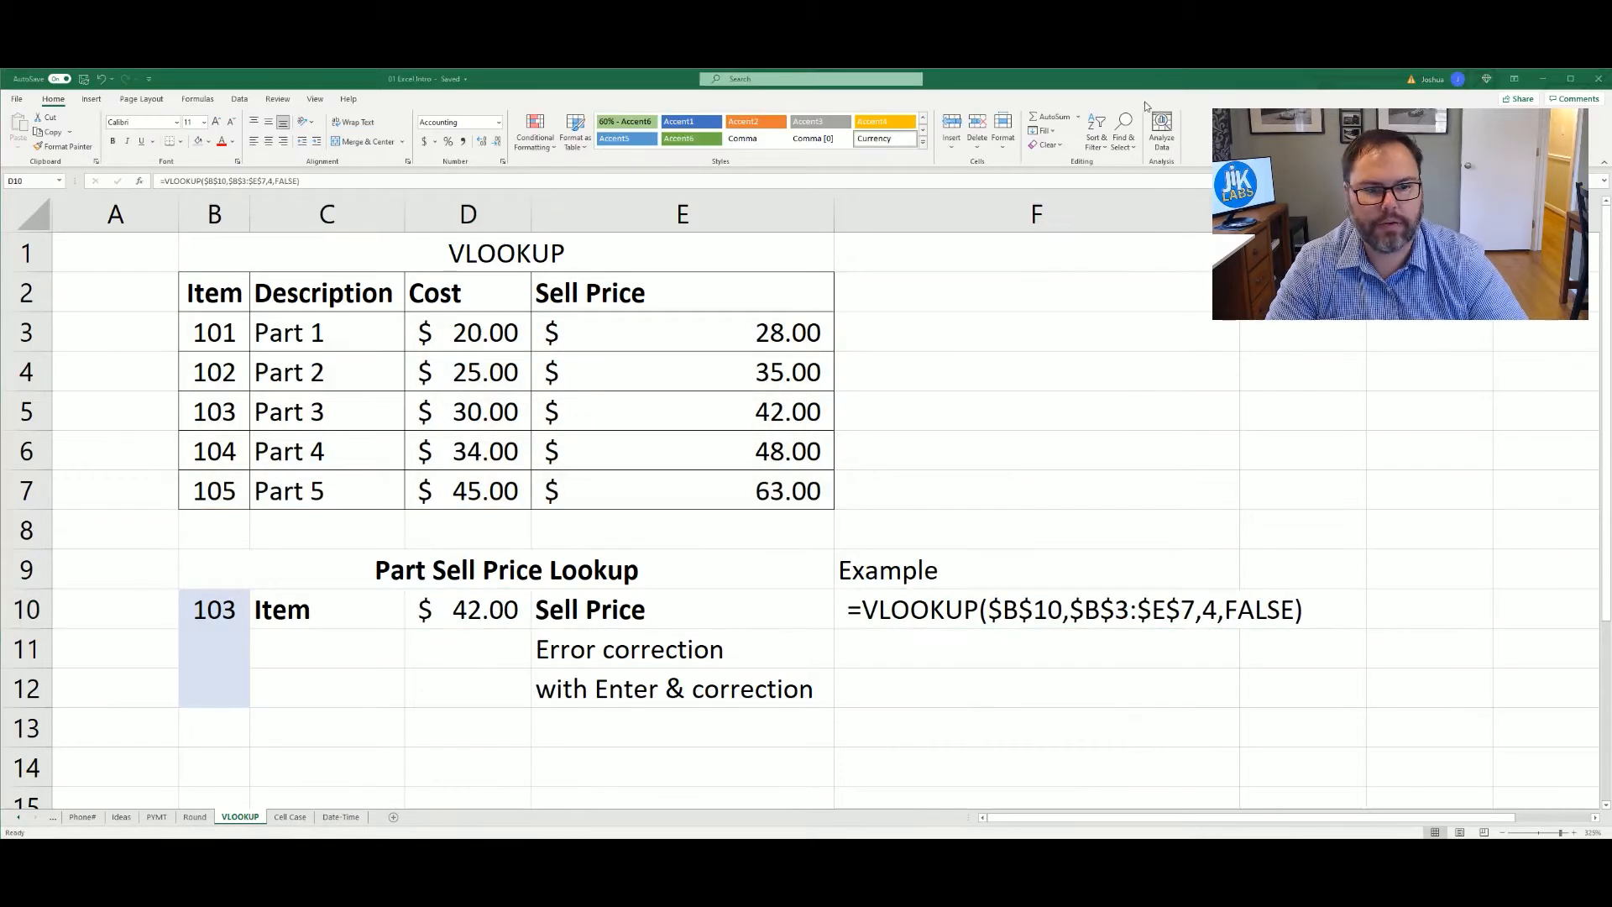
click(1219, 96)
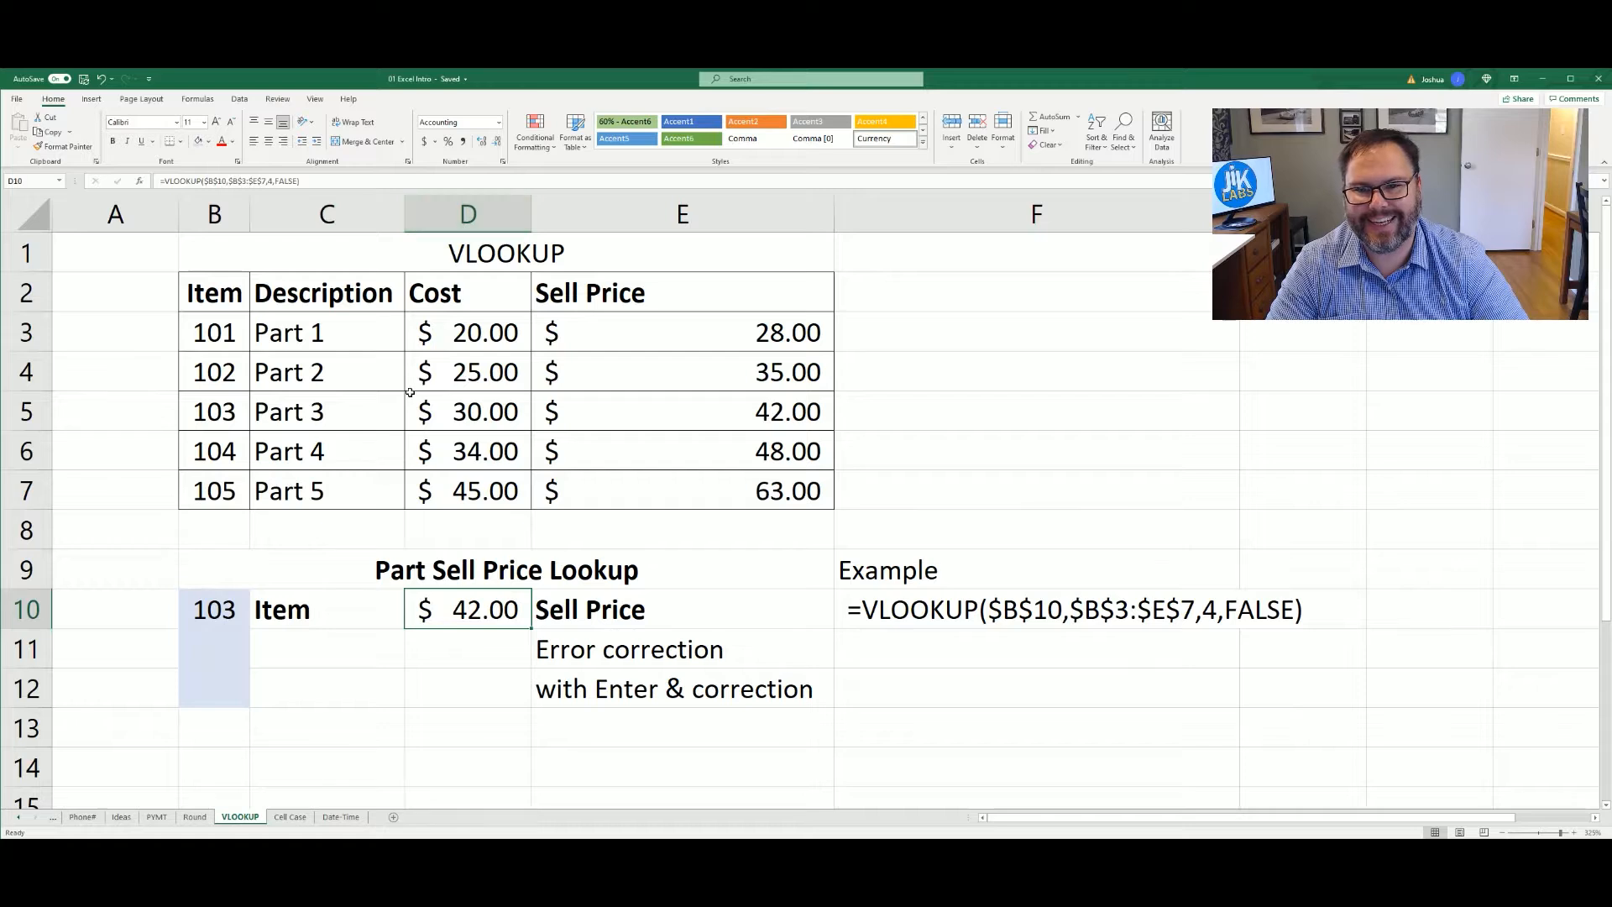
- Try hiding the Description and Cost columns, C and D, and restore them
drag(343, 217, 467, 215)
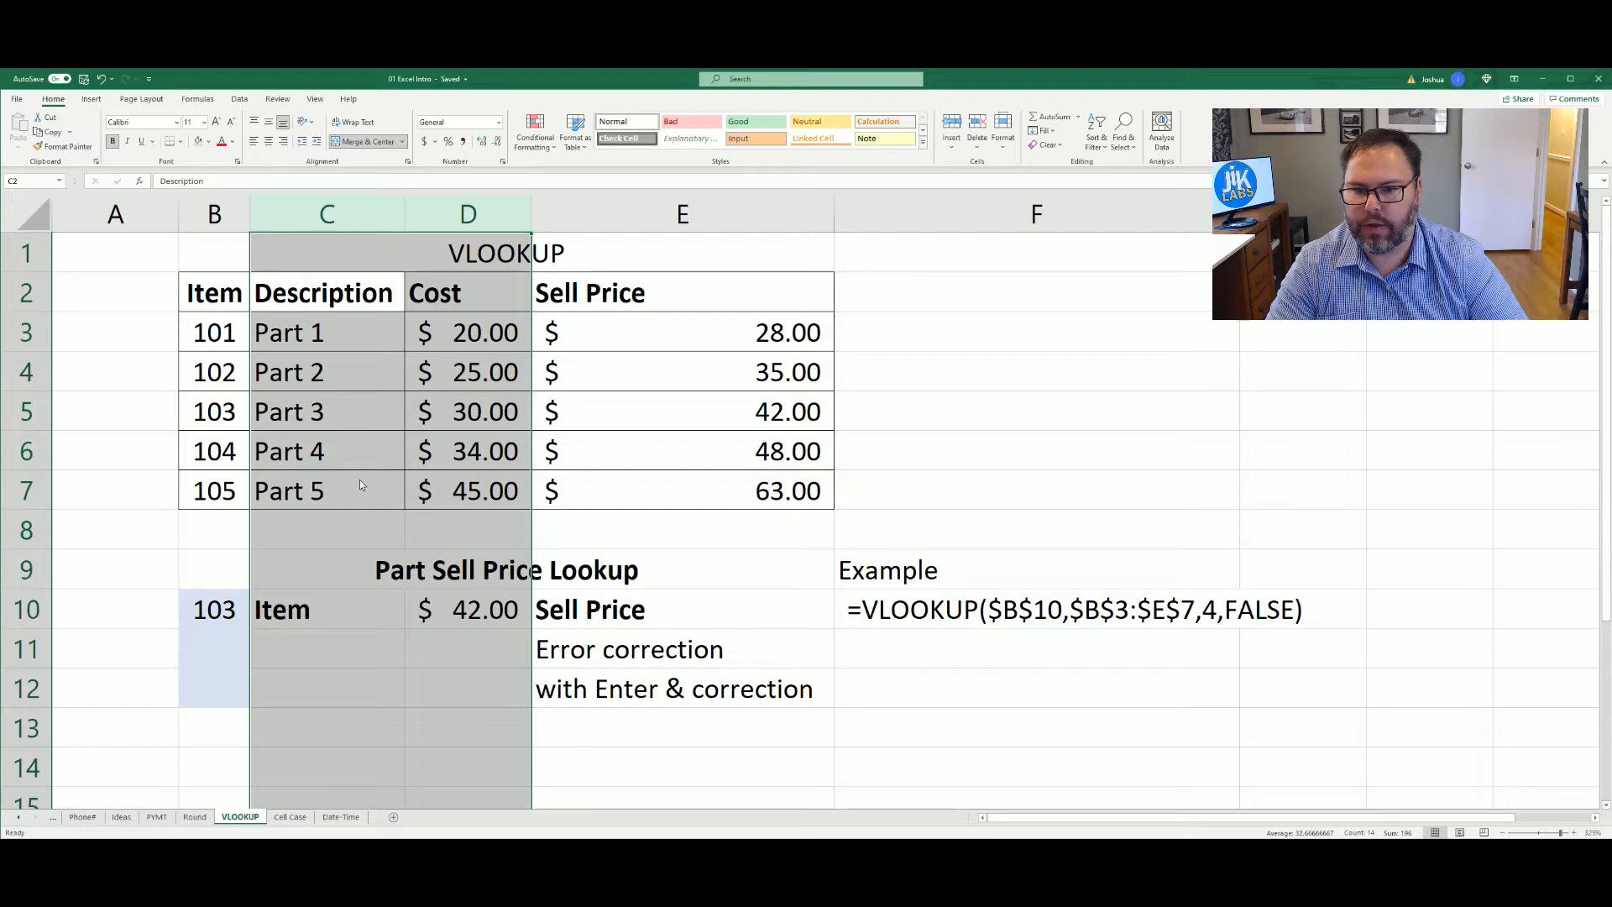
key(ctrl+0)
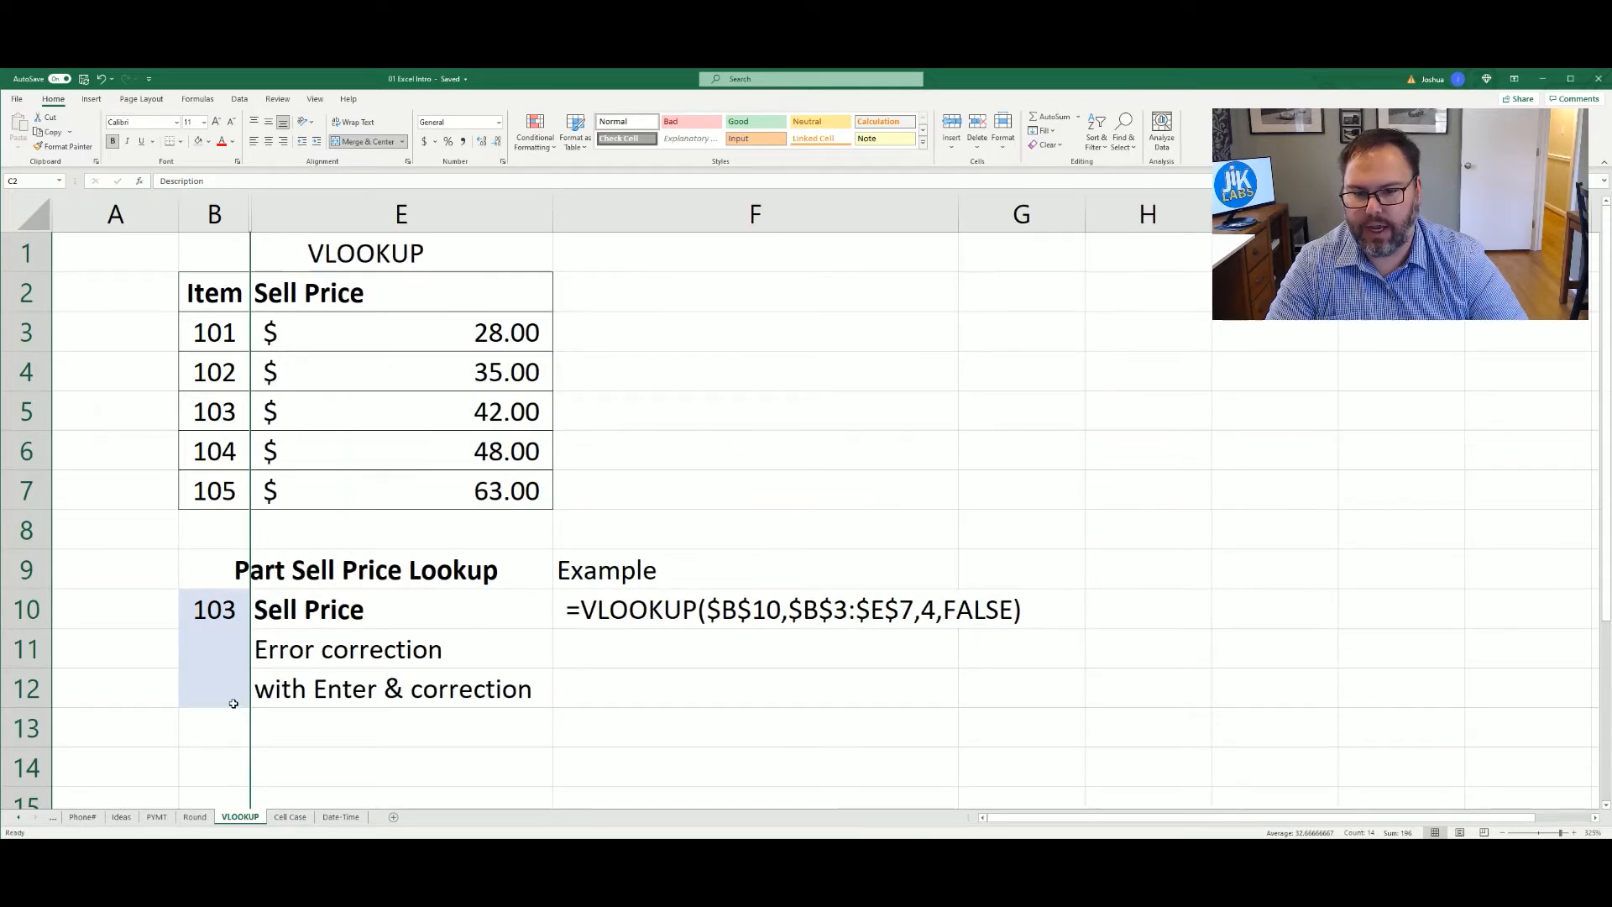
click(215, 339)
drag(238, 287, 424, 489)
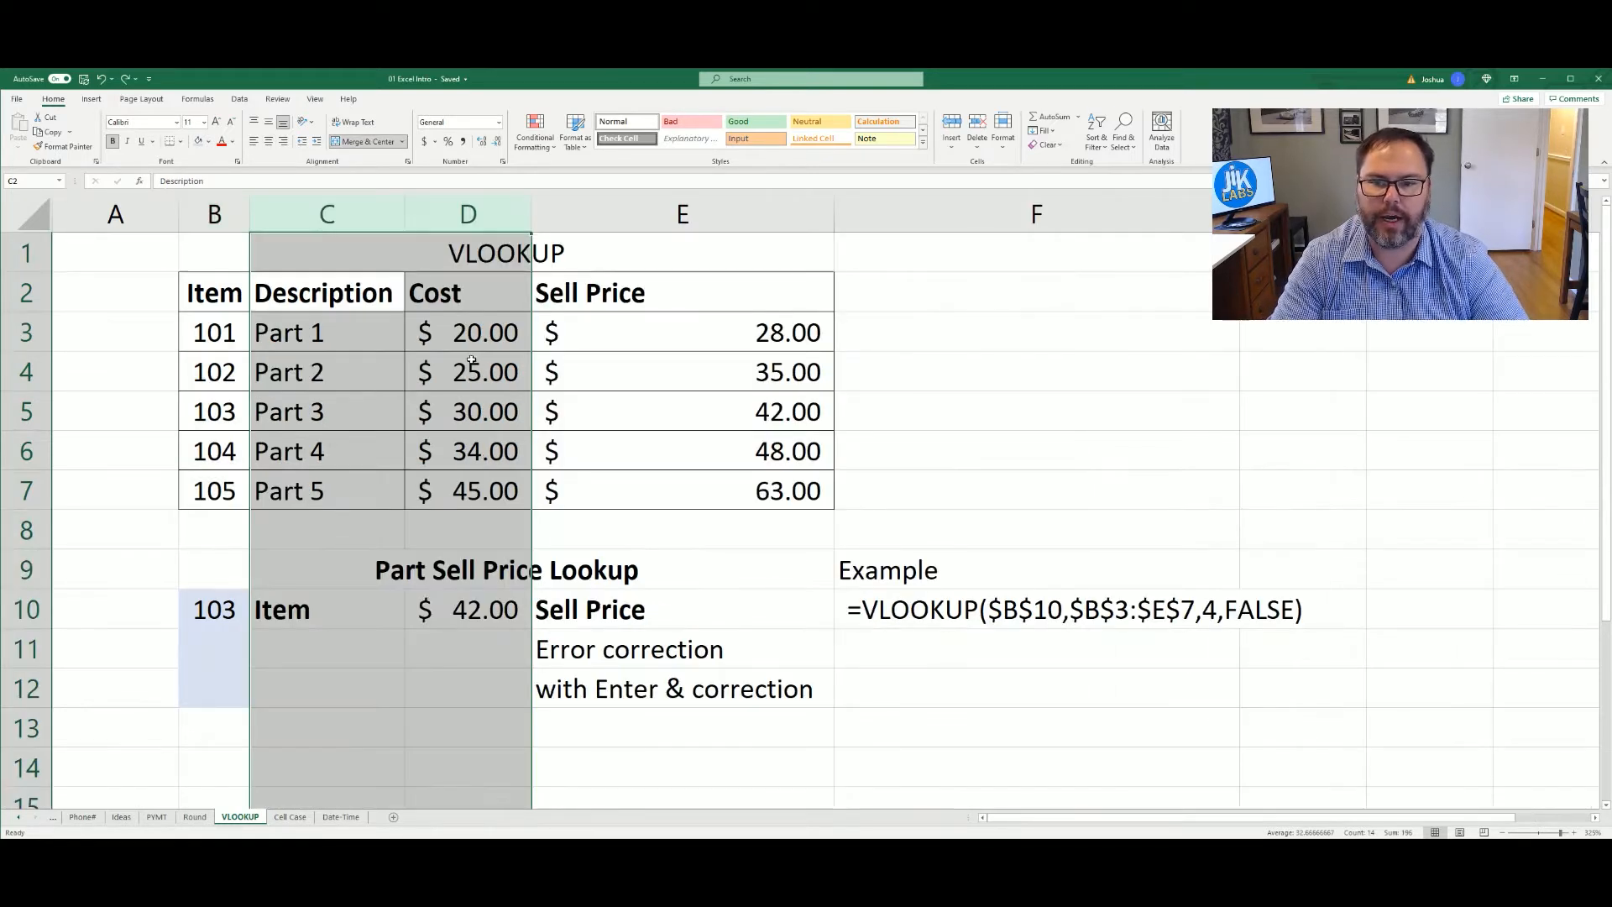
click(470, 358)
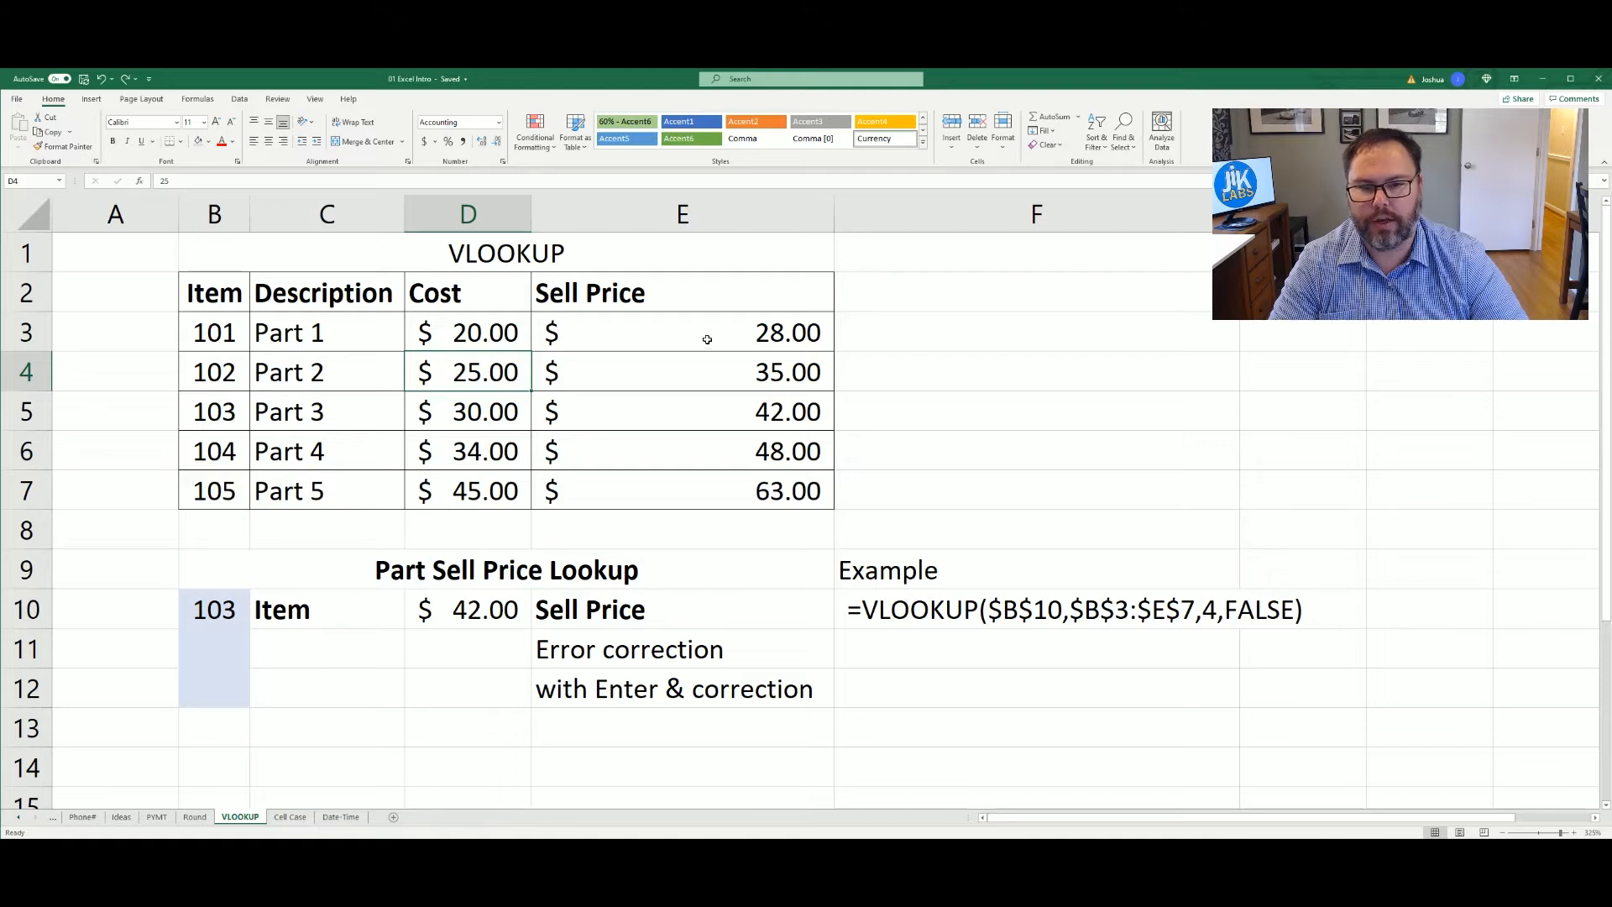
- Try column index 2 in D10's VLOOKUP formula and undo the change
click(430, 603)
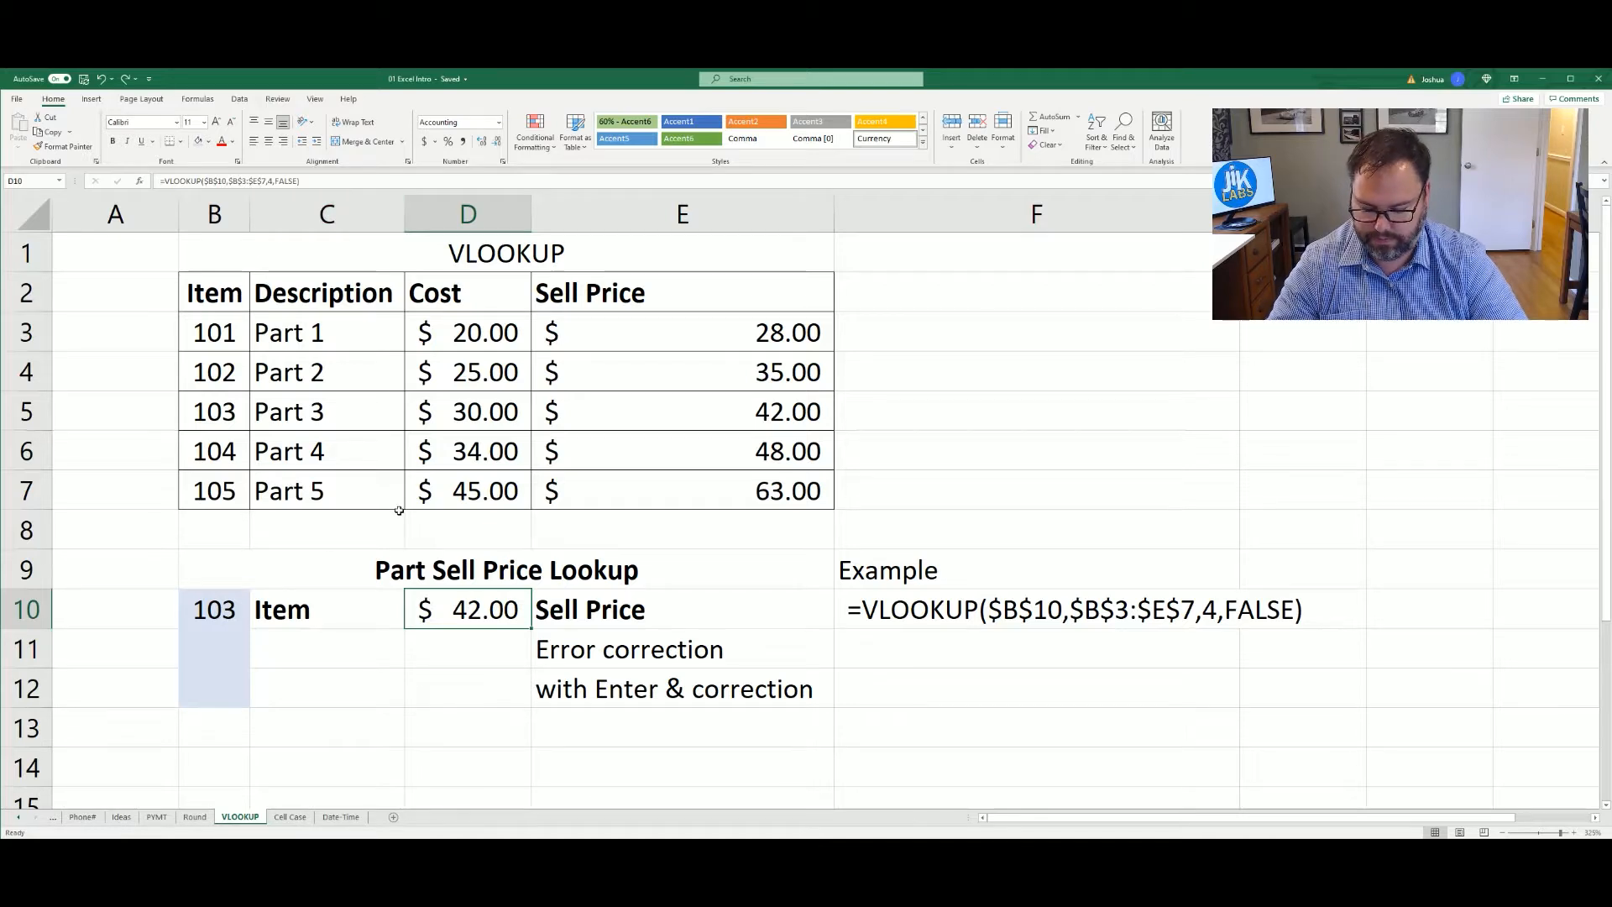
key(F2)
key(Left)
key(Left)
key(Left)
key(Left)
key(Left)
key(Left)
key(Left)
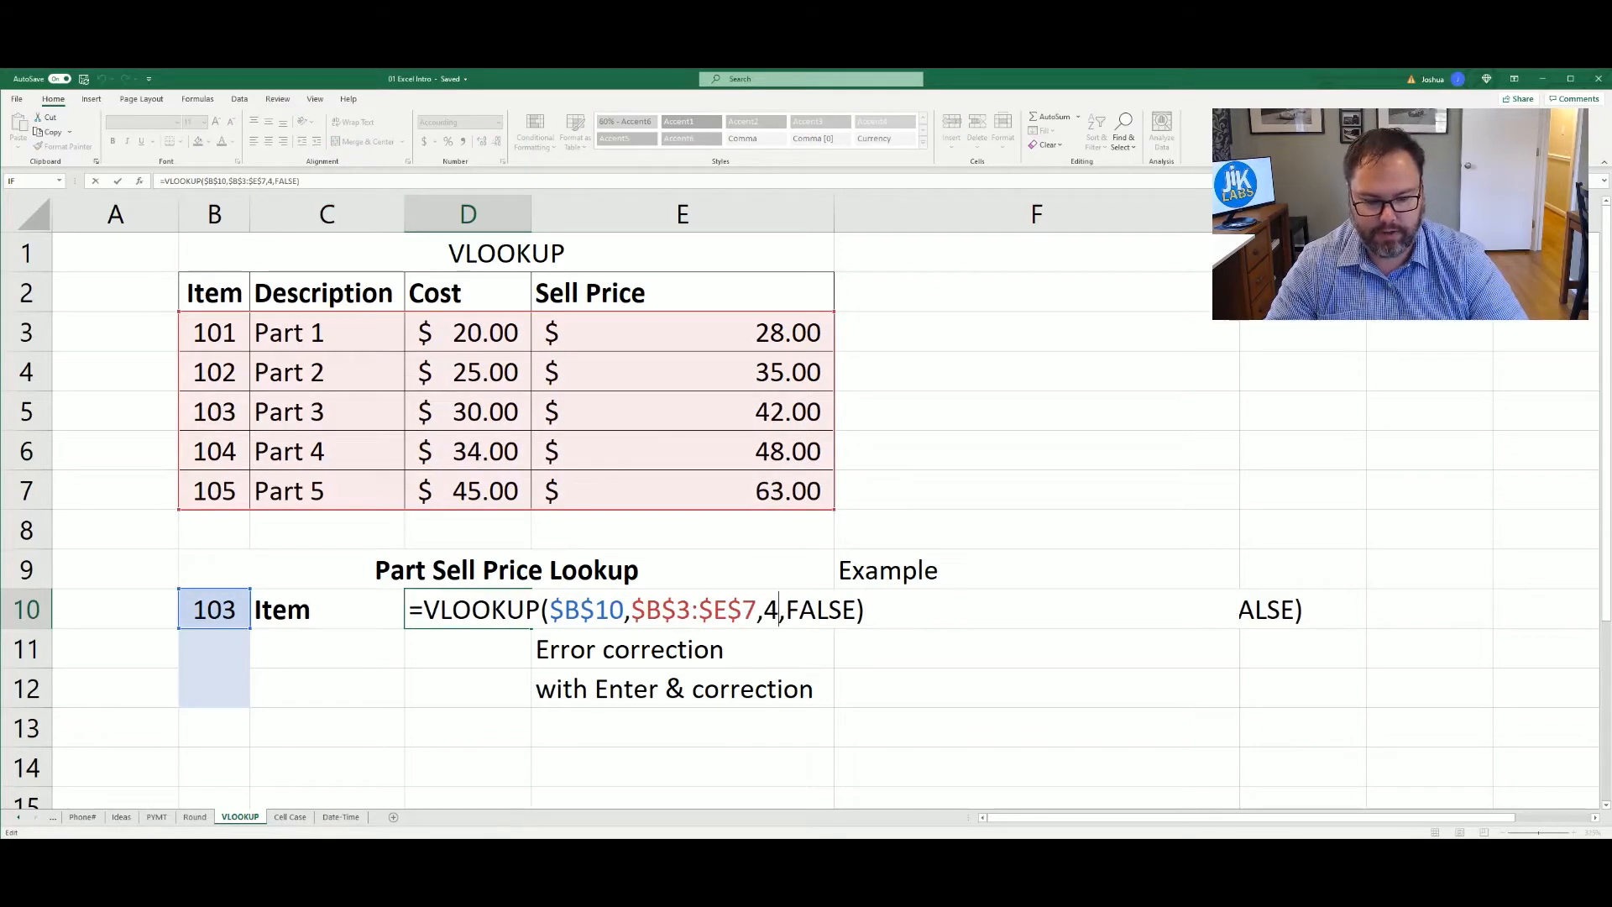
key(BackSpace)
text(2)
key(Return)
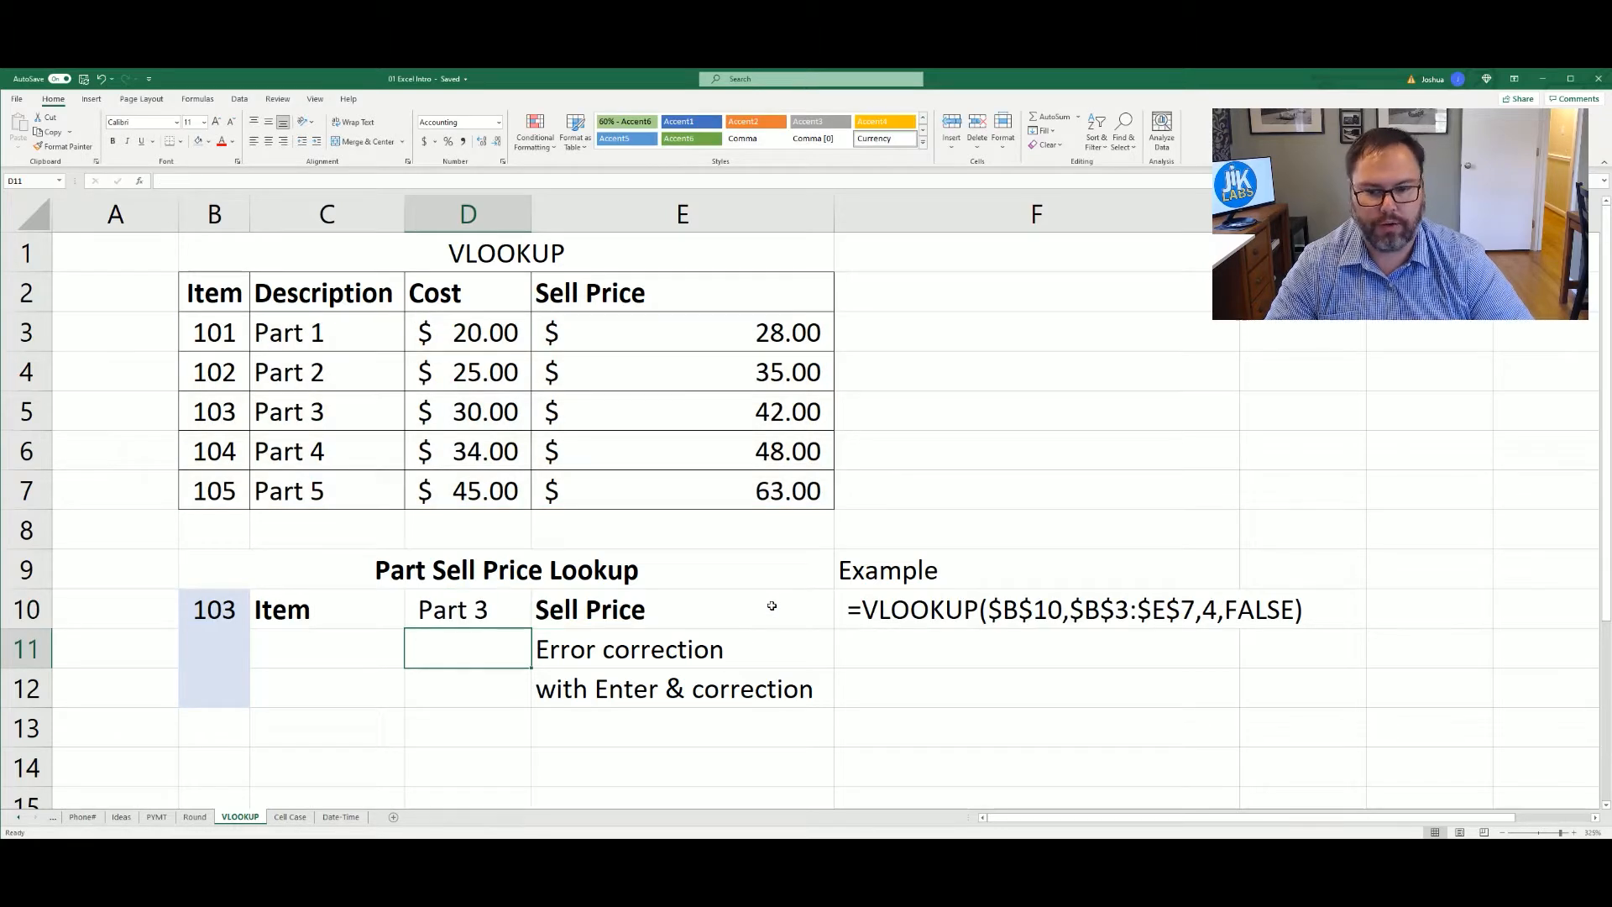
key(Up)
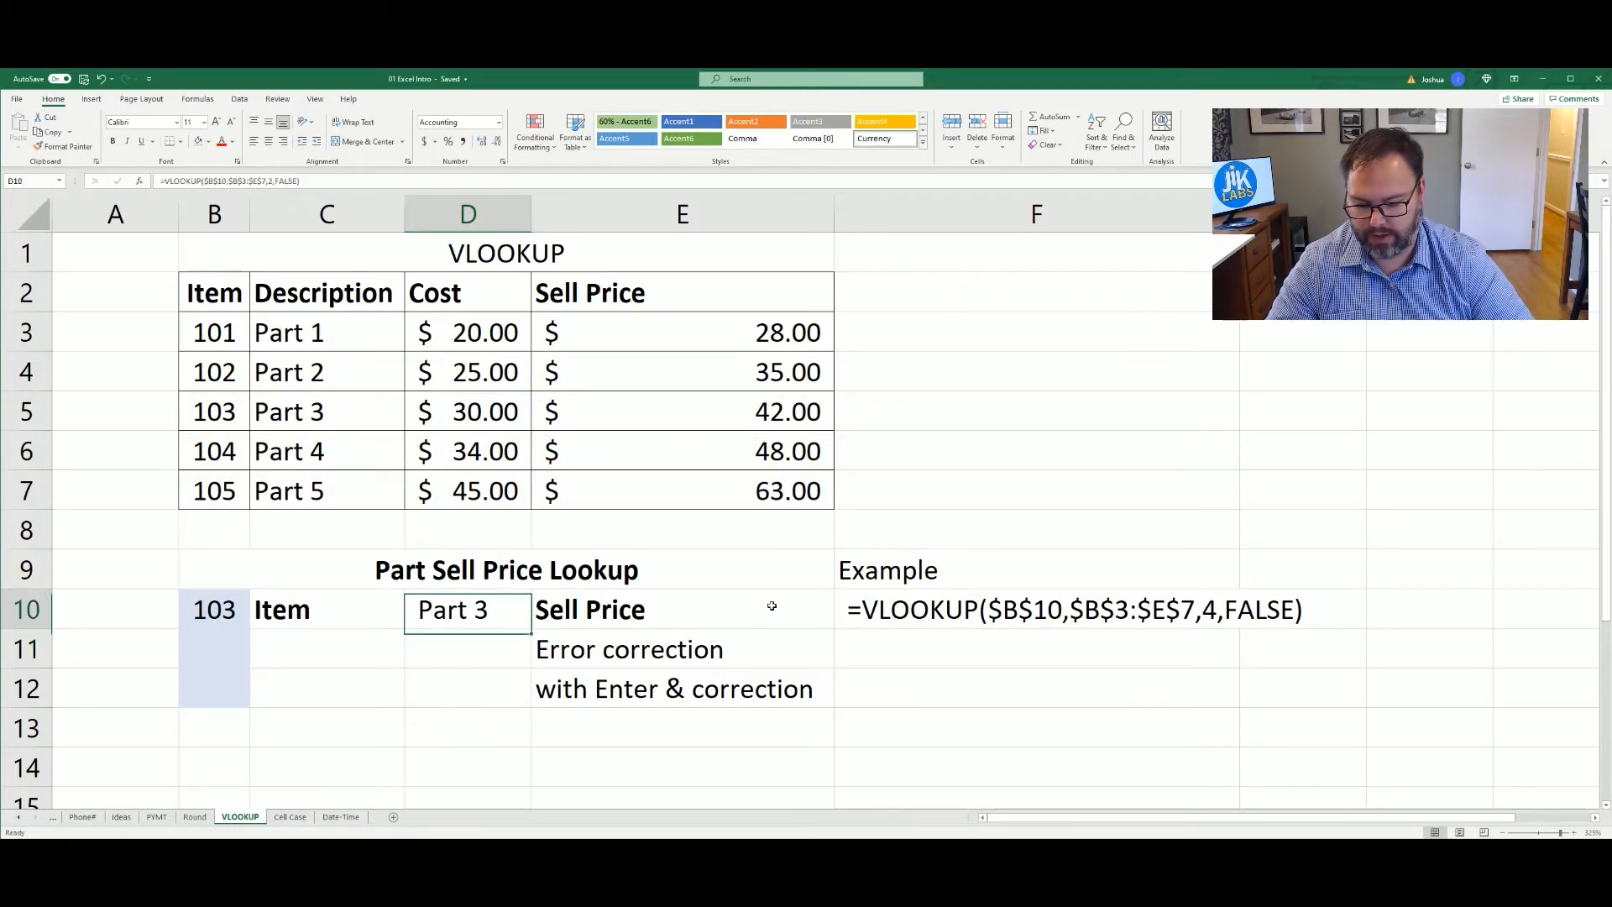
key(ctrl+z)
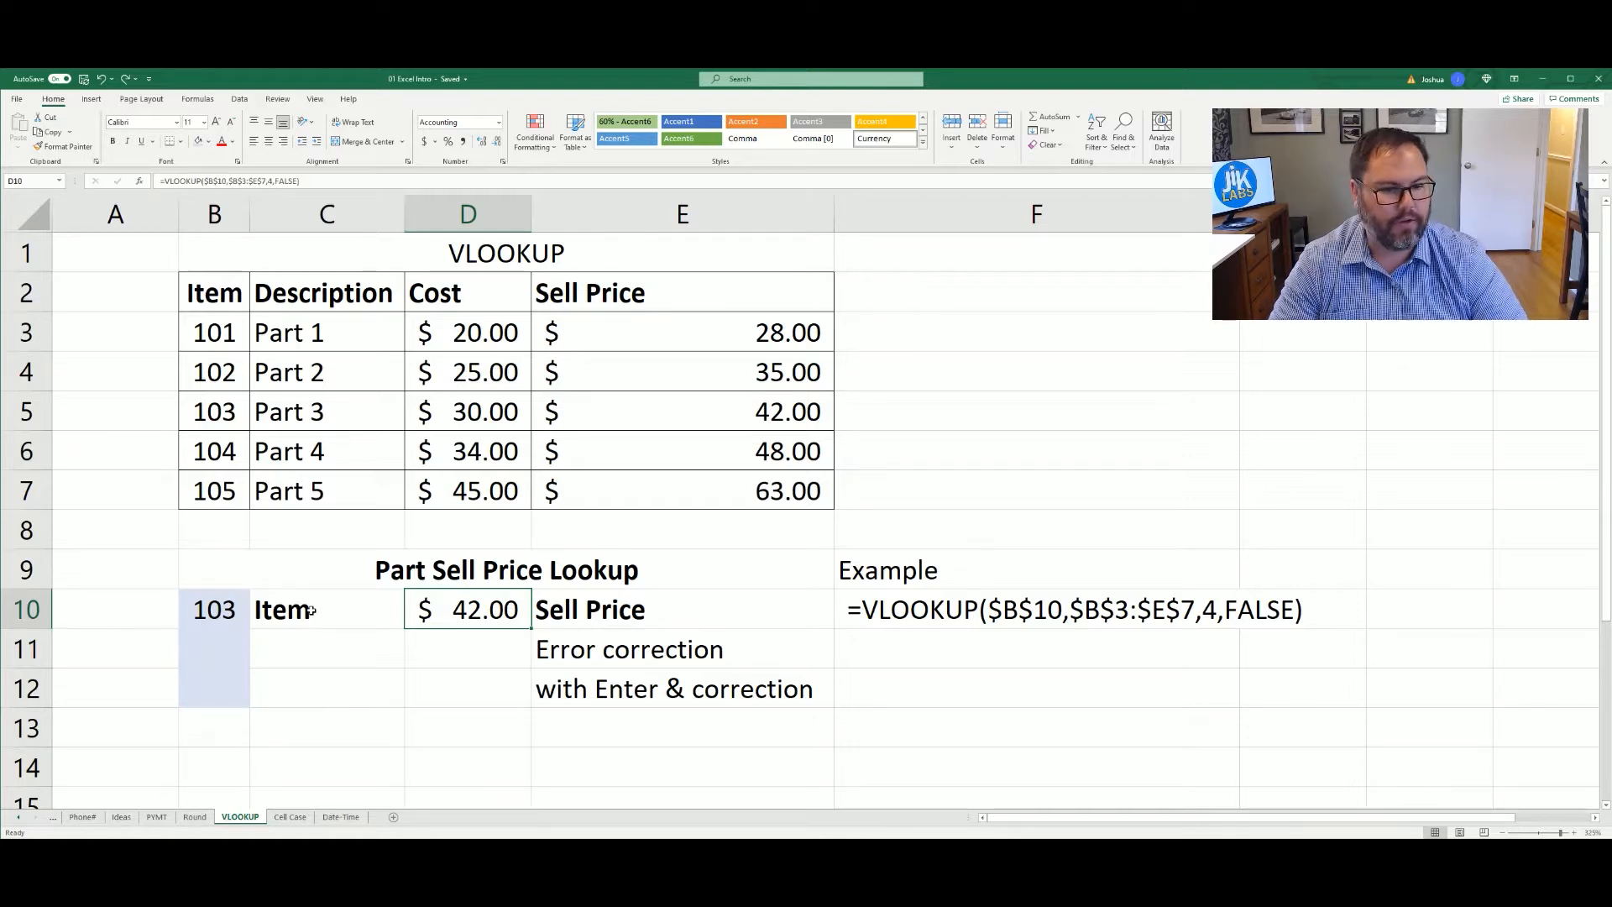
- Review the arguments of the VLOOKUP formula in D10 without changing them
double_click(500, 599)
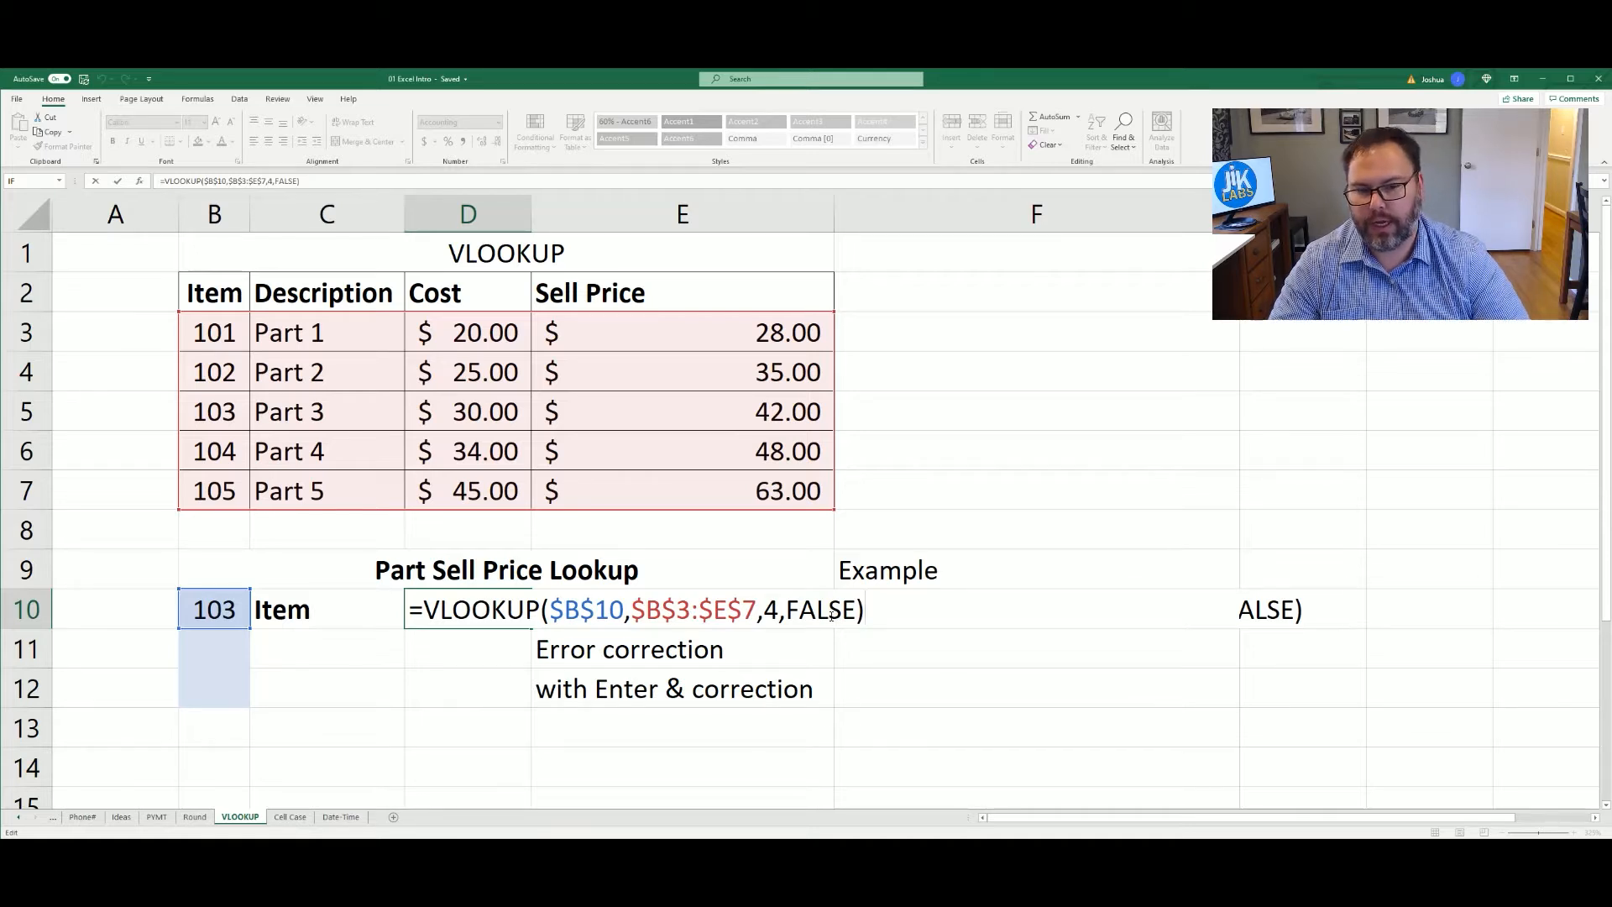
key(Return)
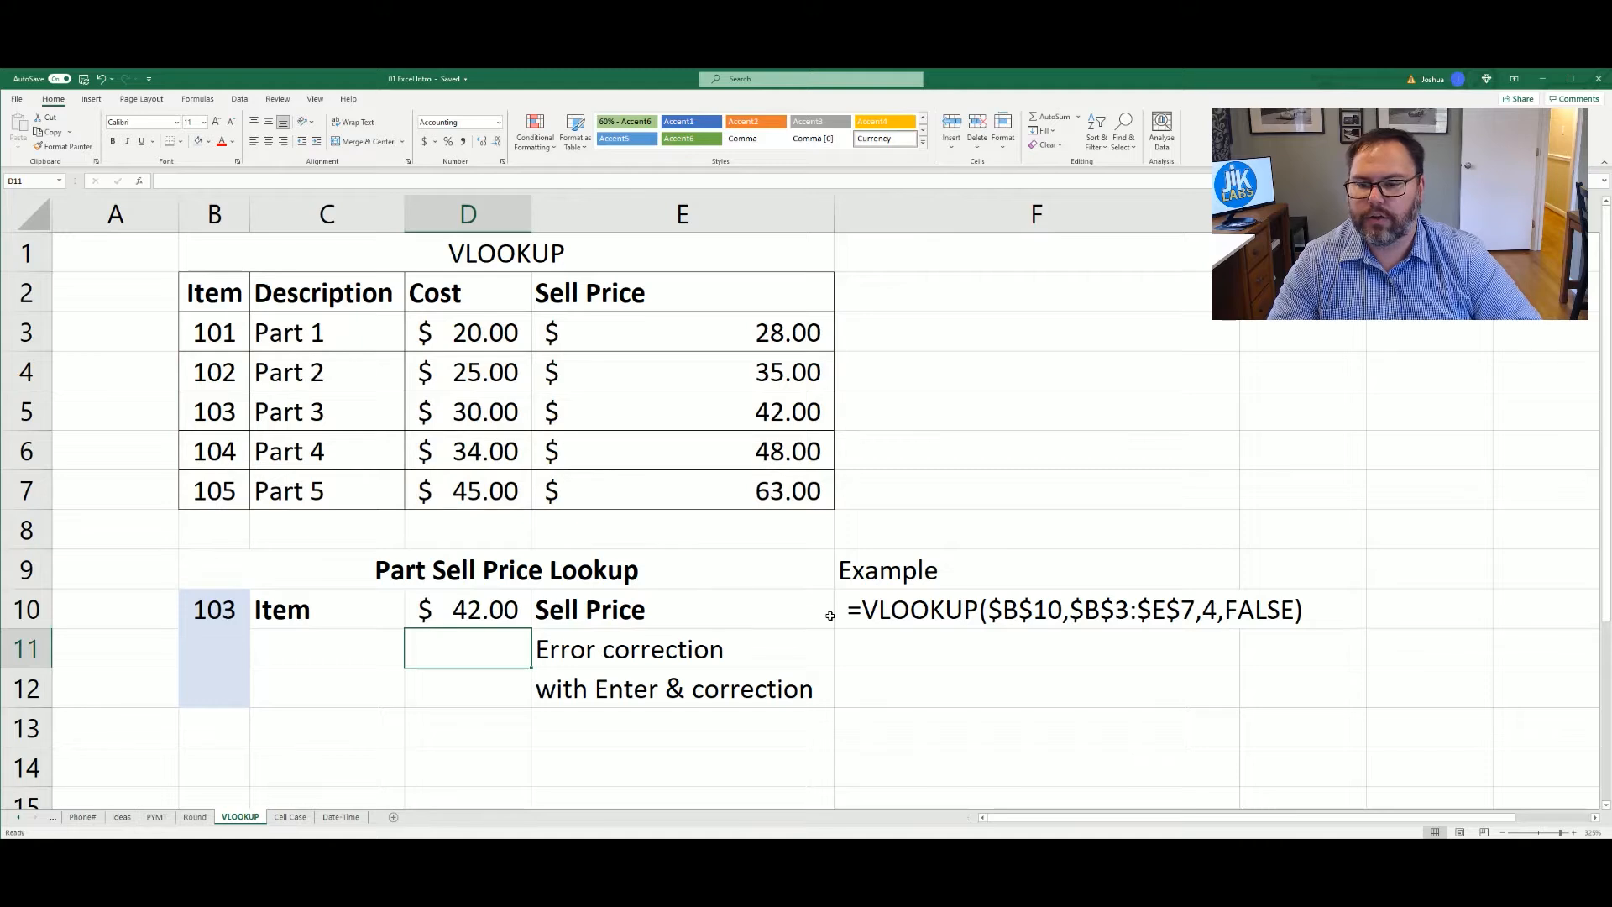
- Try item number 106 in B10 and set it back to 103
key(Up)
key(Left)
key(Left)
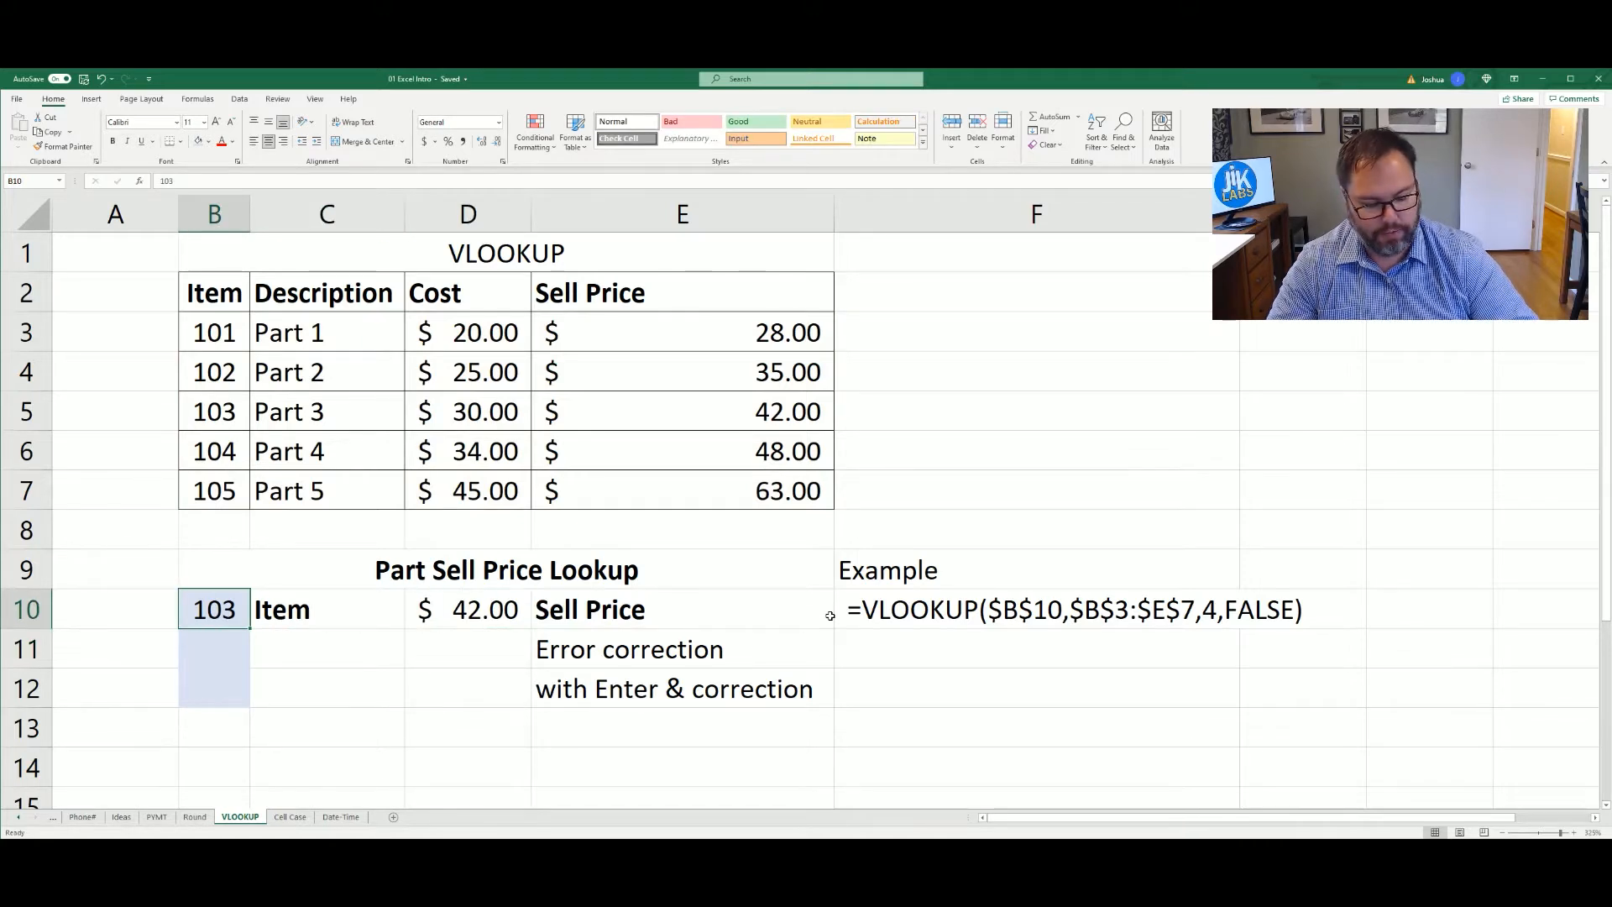
text(106)
key(Return)
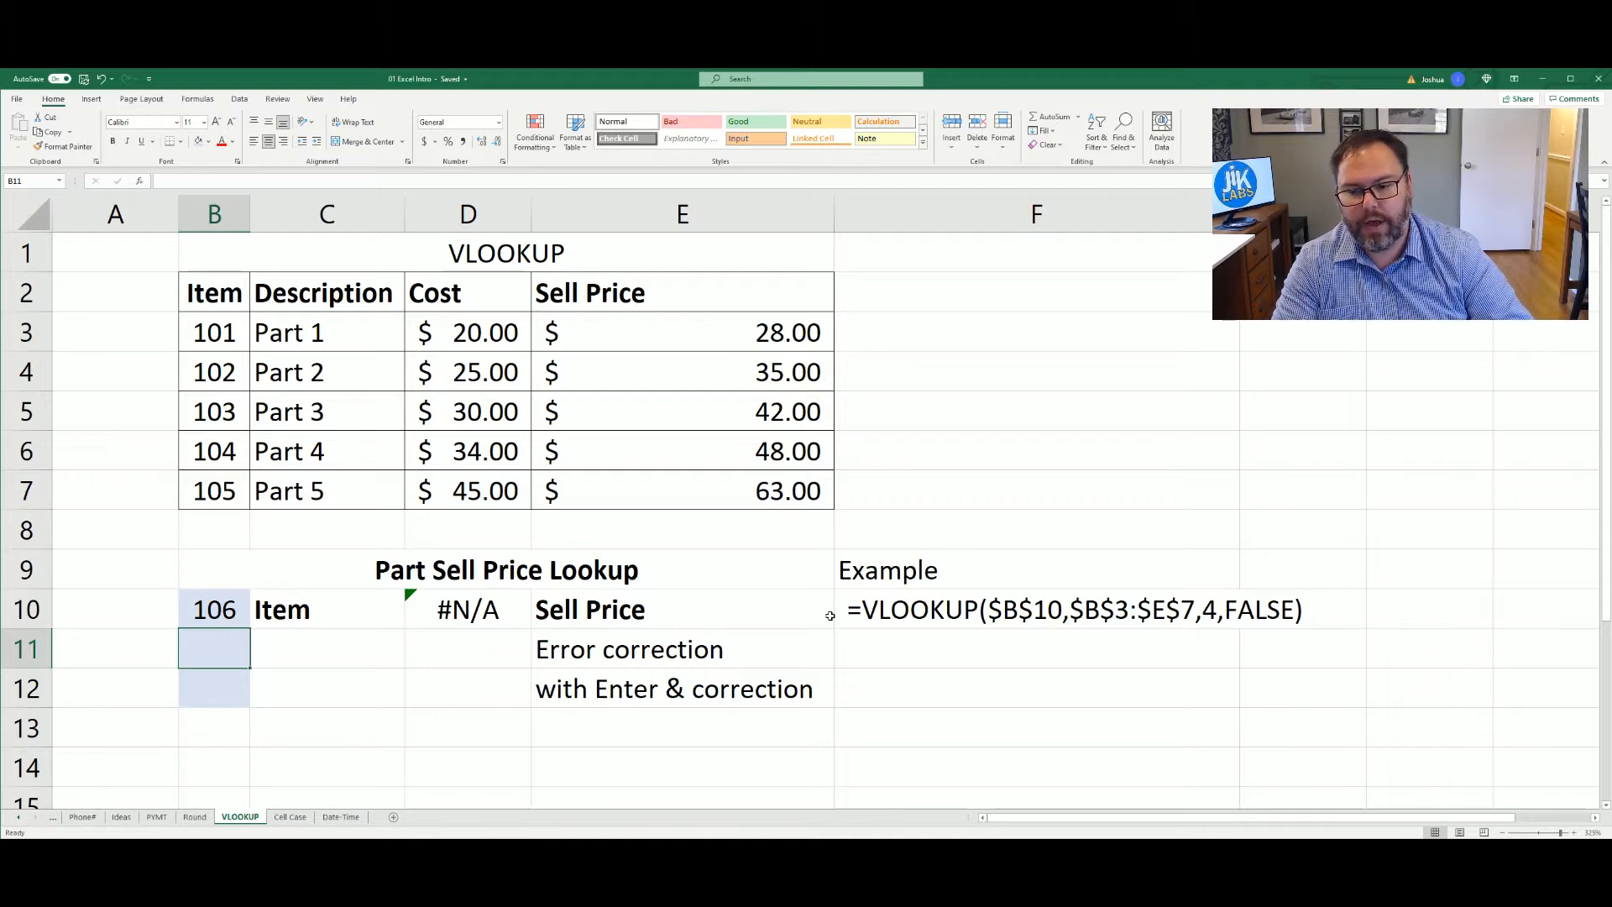
key(Up)
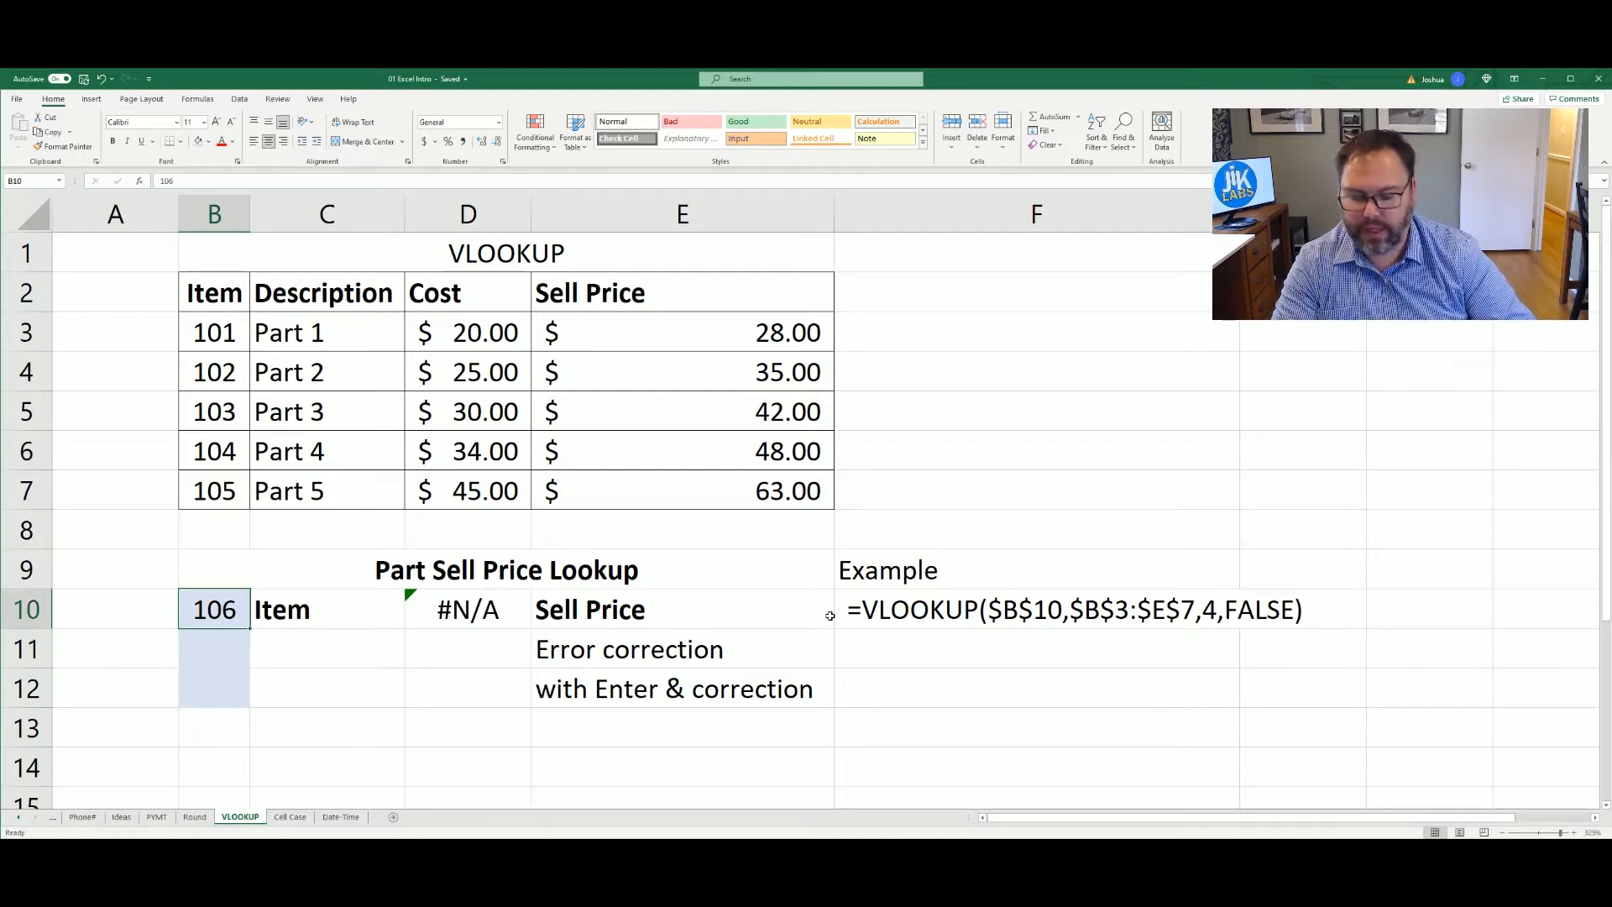
text(103)
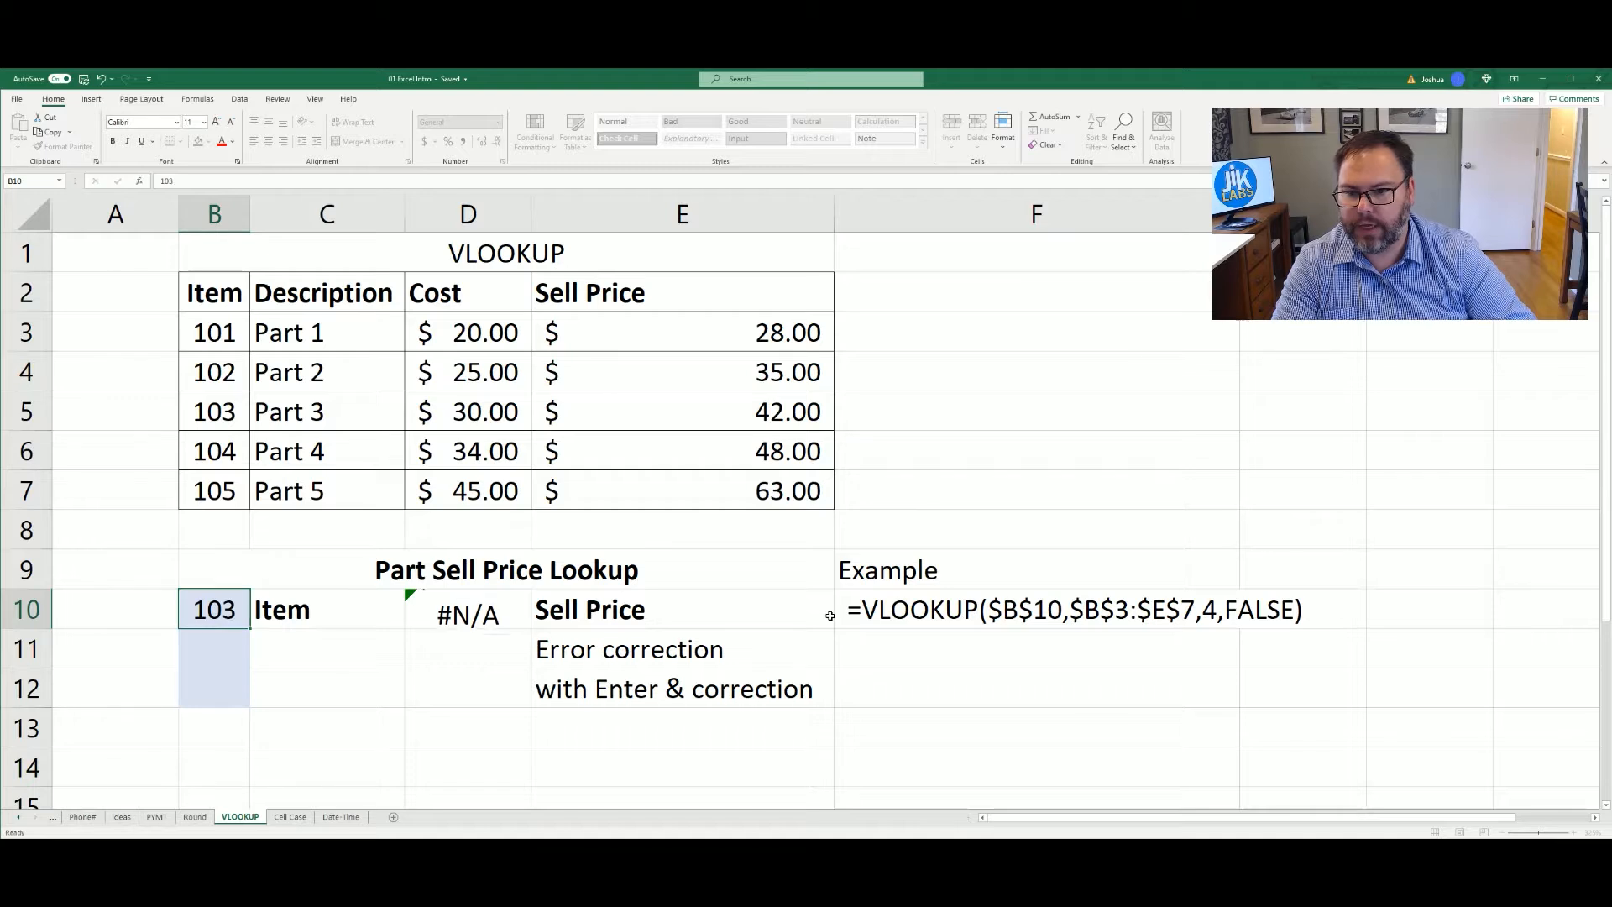
key(Return)
- Enter item number 106 in B11 for the error correction row
text(106)
key(Tab)
key(Tab)
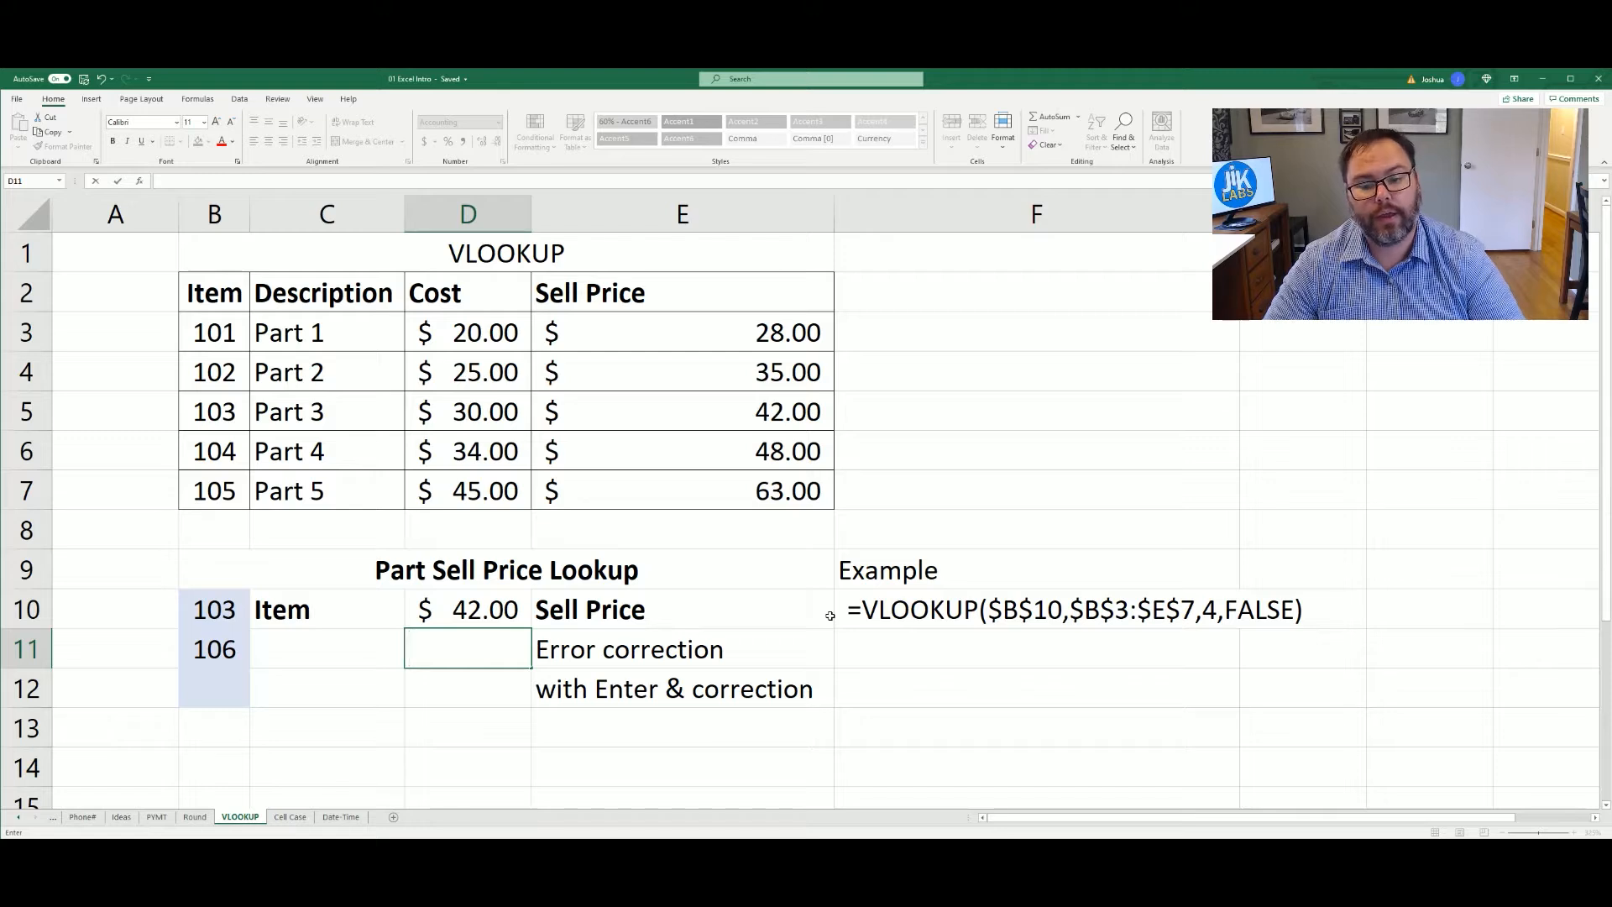
- Enter =IFERROR(VLOOKUP(B11,B3:E7,4,FALSE),"Item not Found") in D11 and autofit the width of column D
text(=)
text(if)
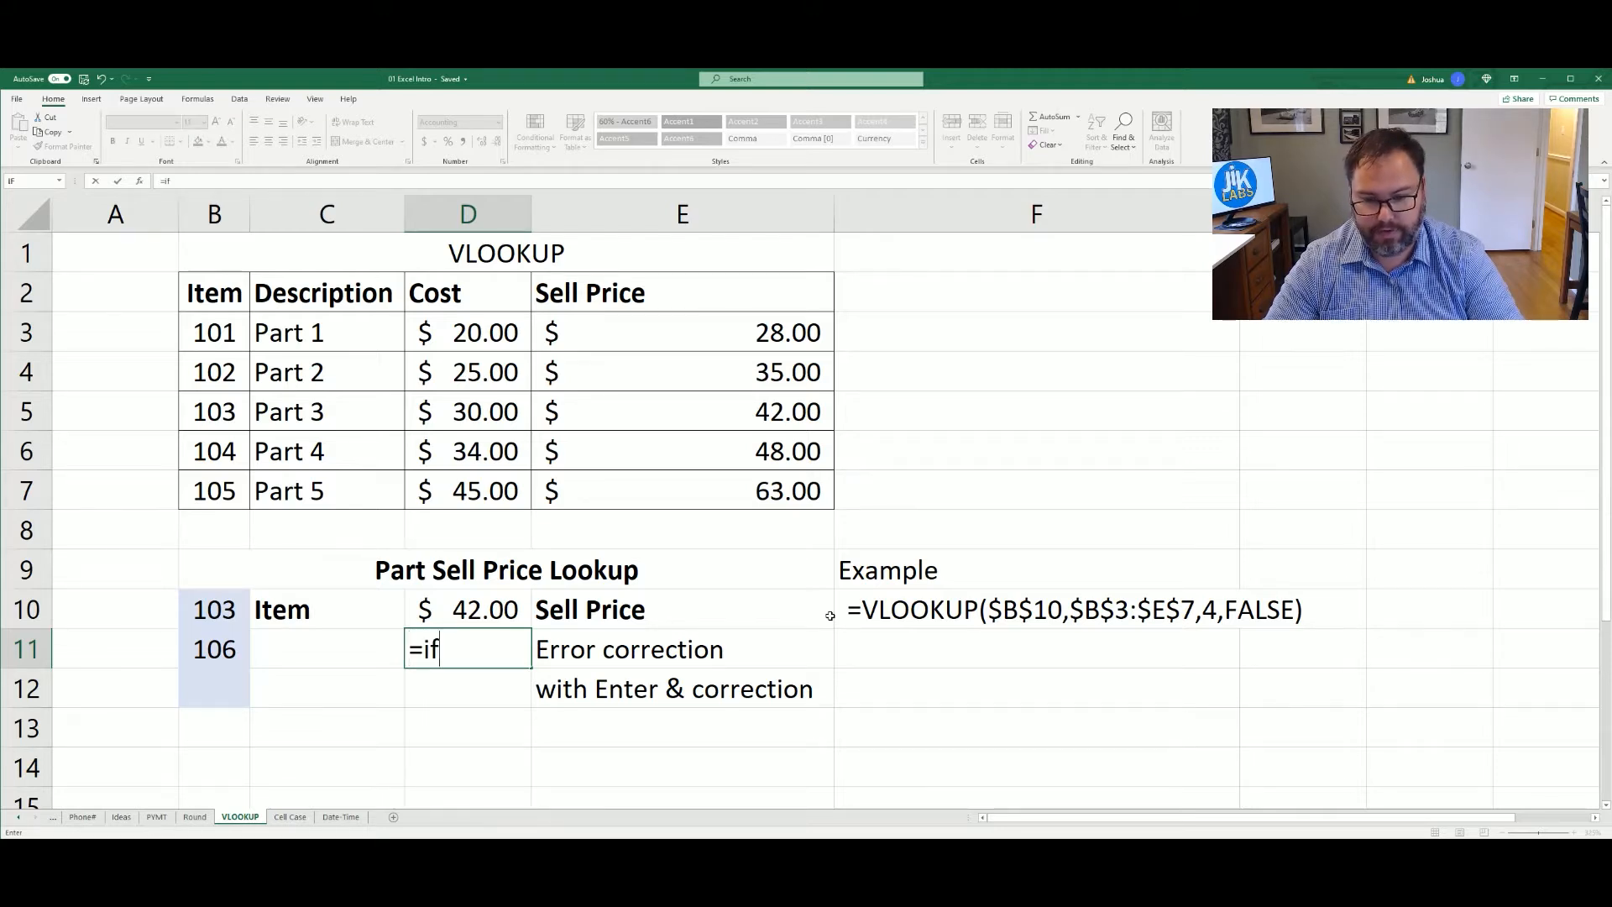
text(error()
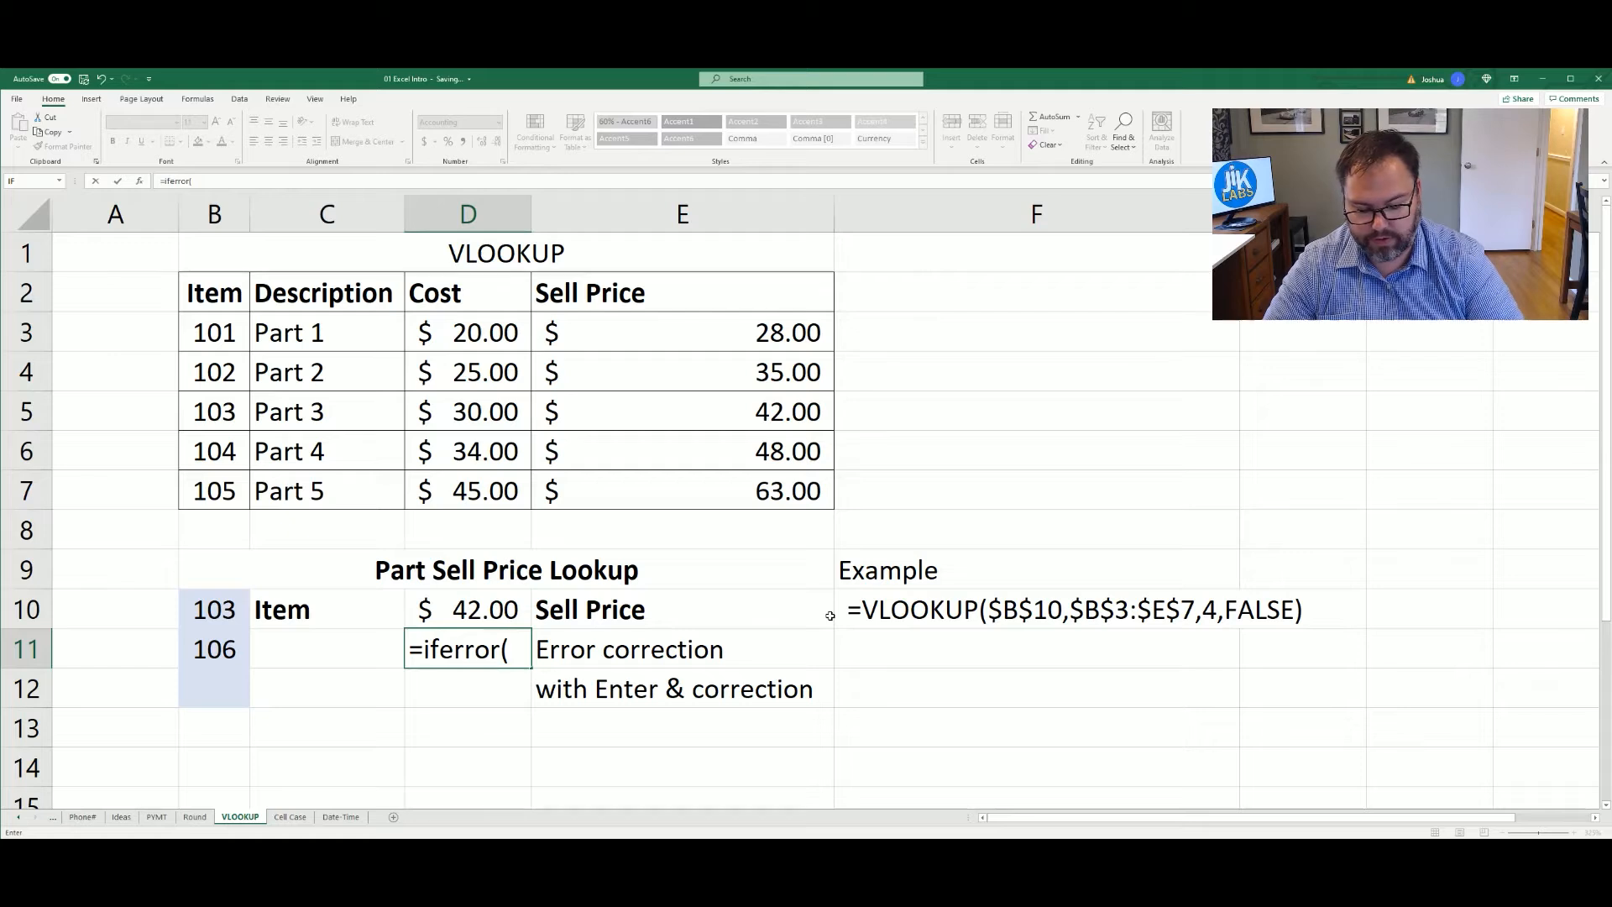
text(v)
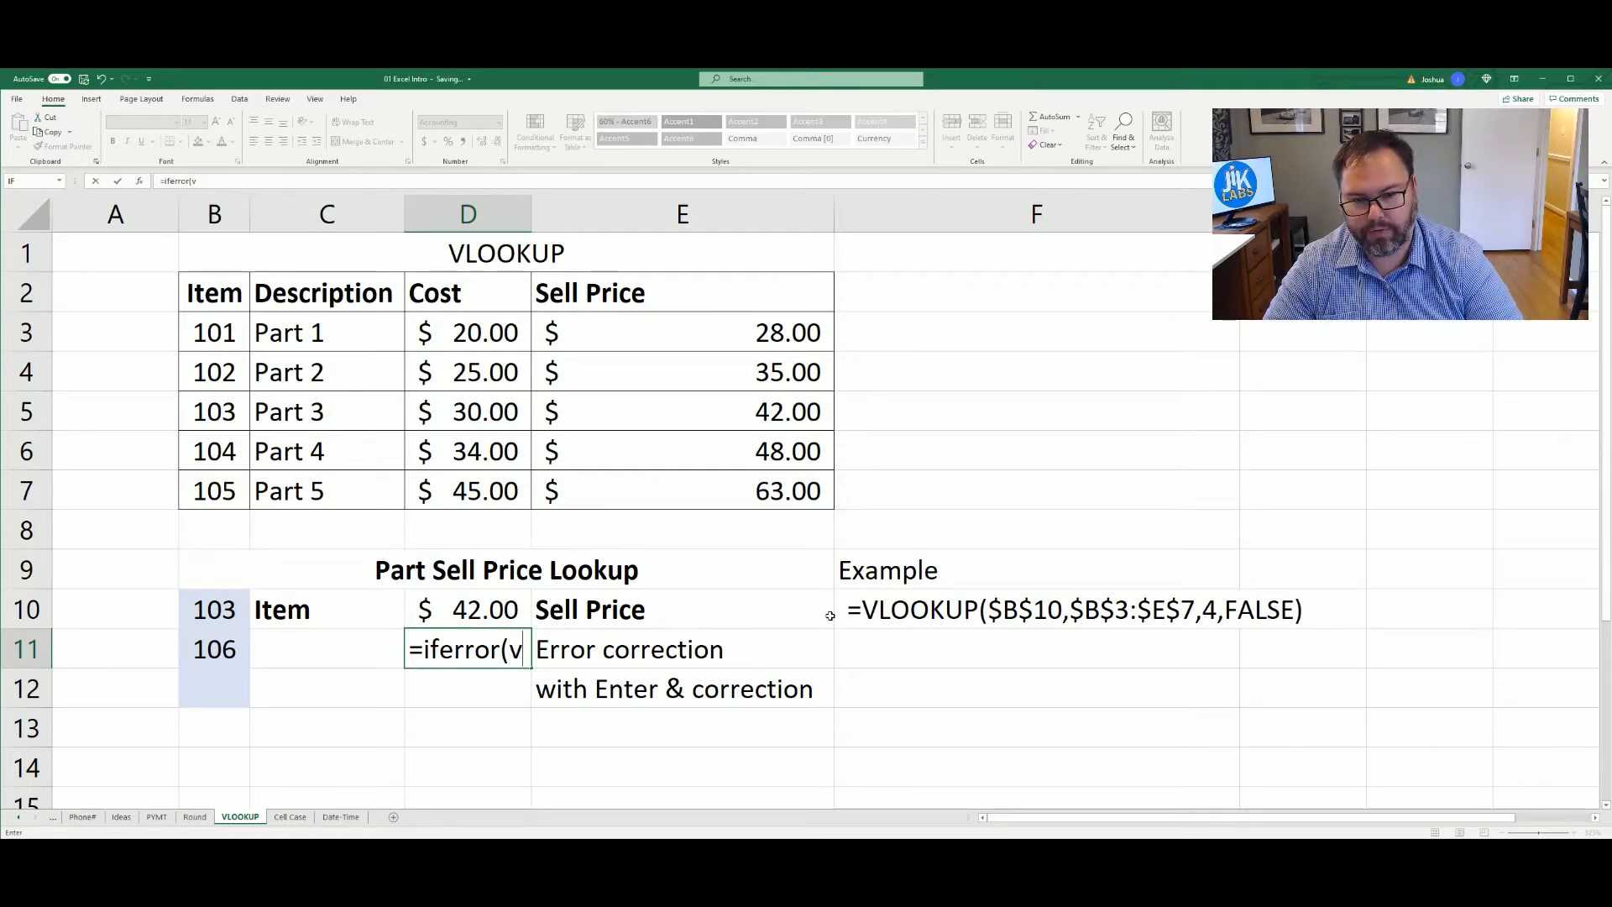
text(look)
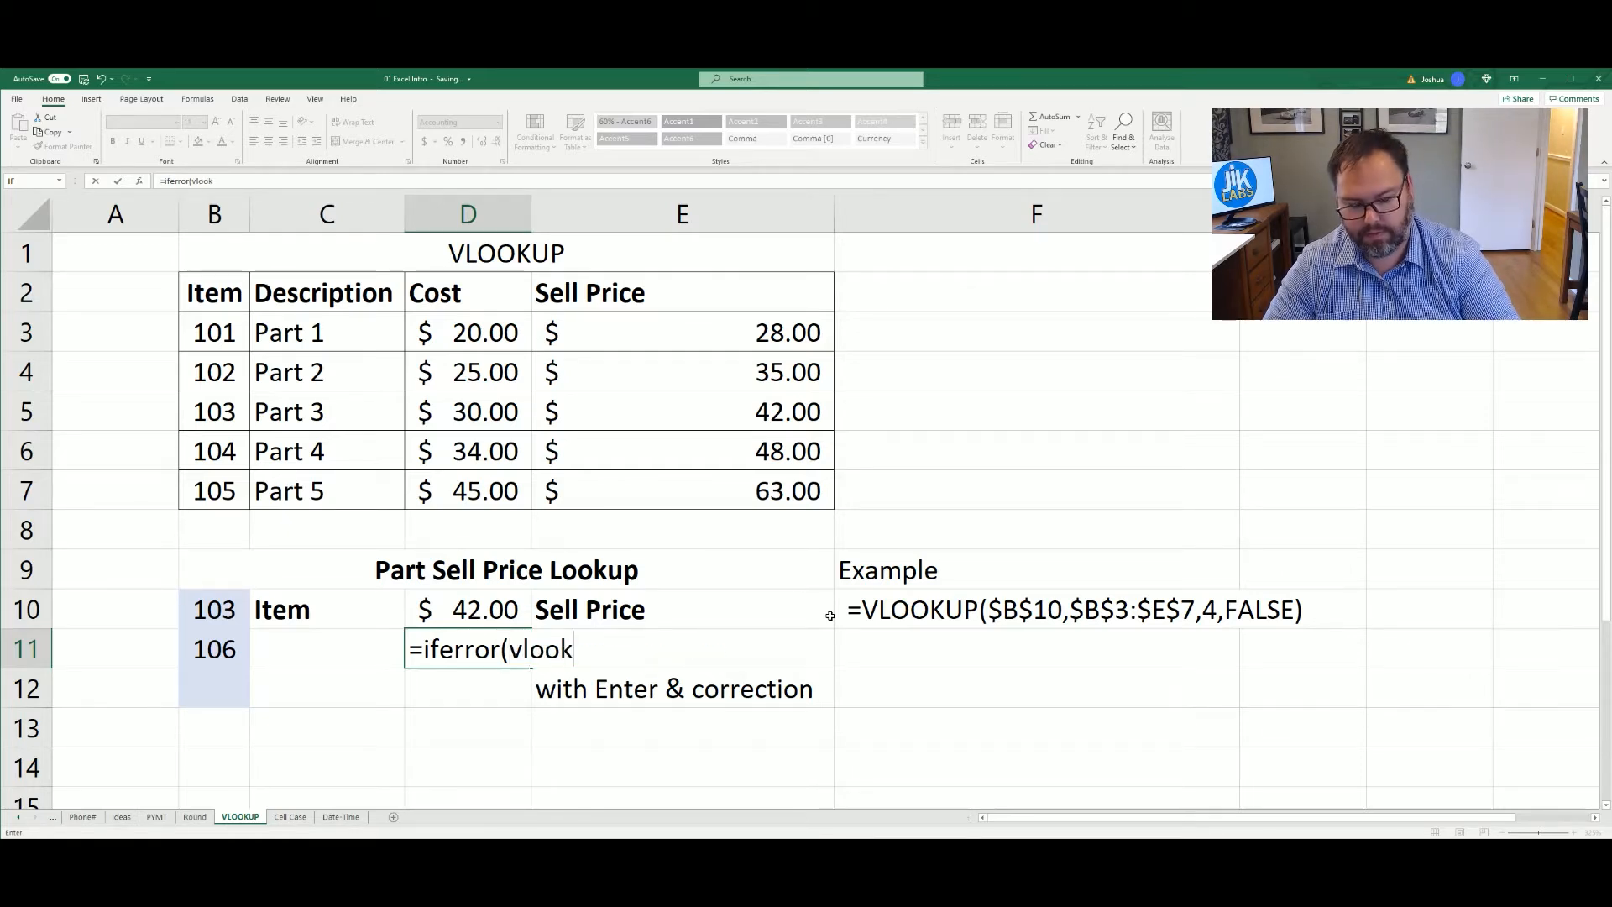
text(up()
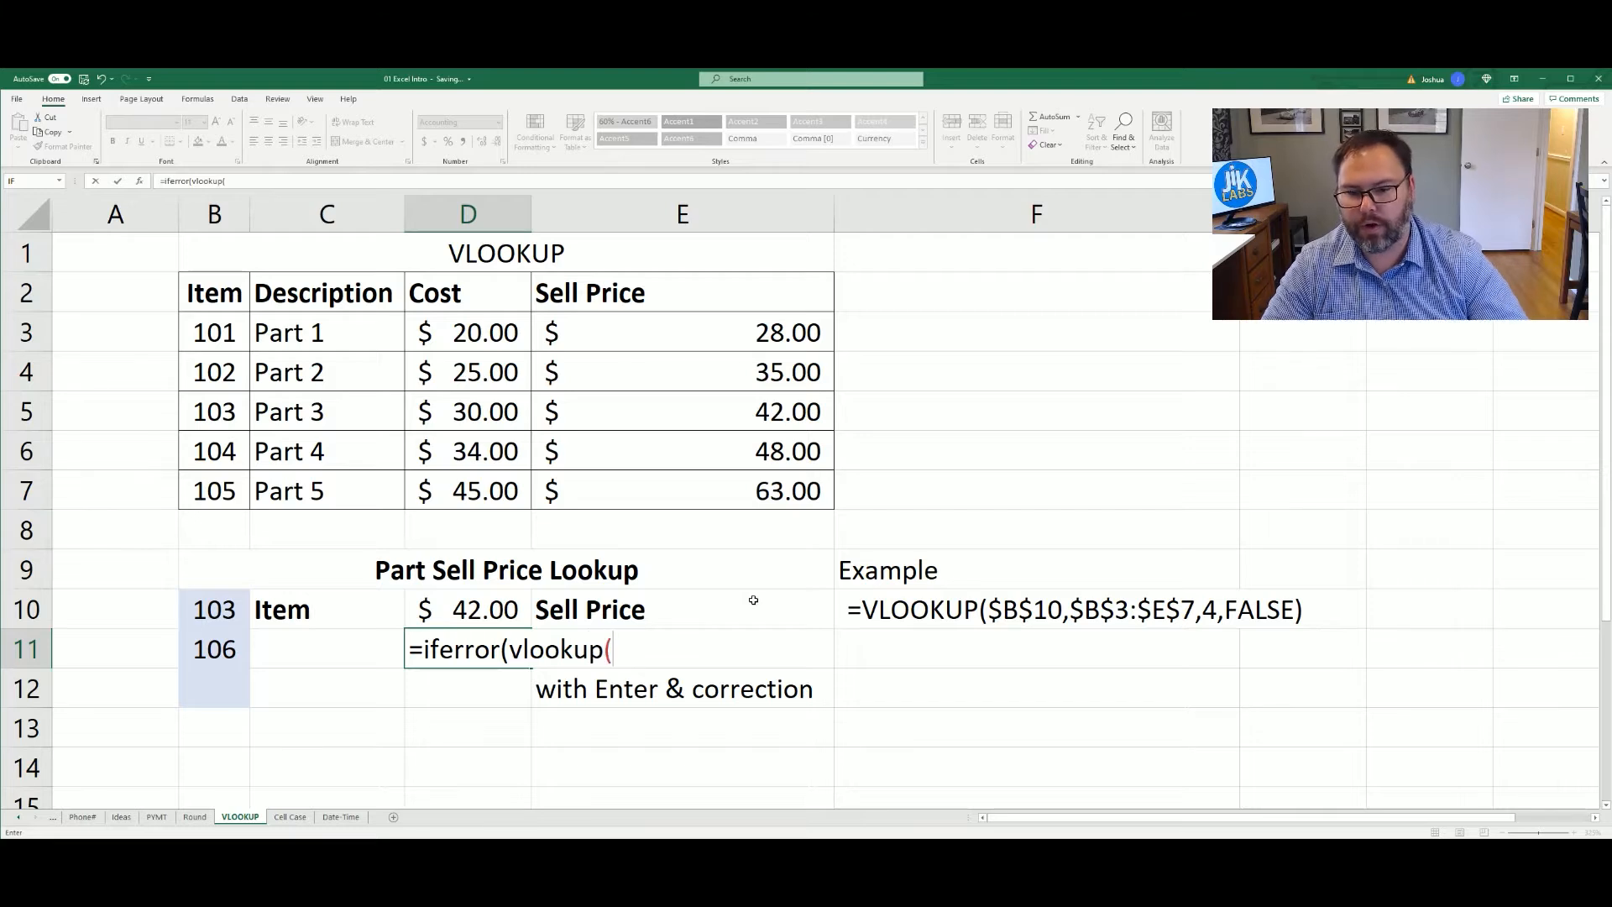
click(204, 645)
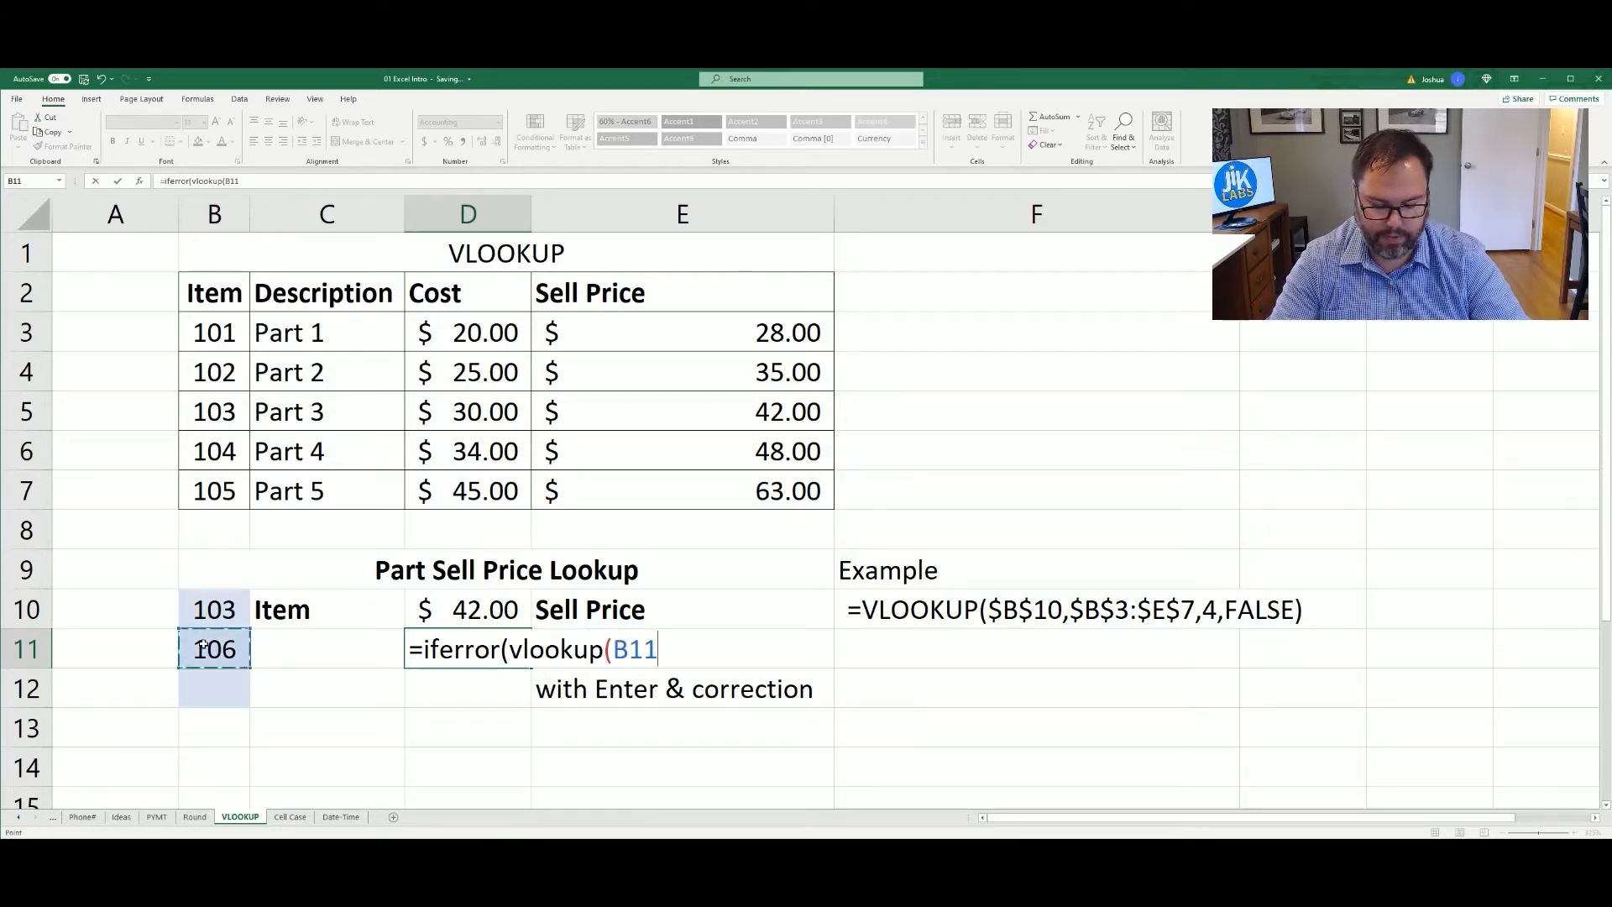
text(,)
drag(204, 319, 700, 494)
text(,4,false),)
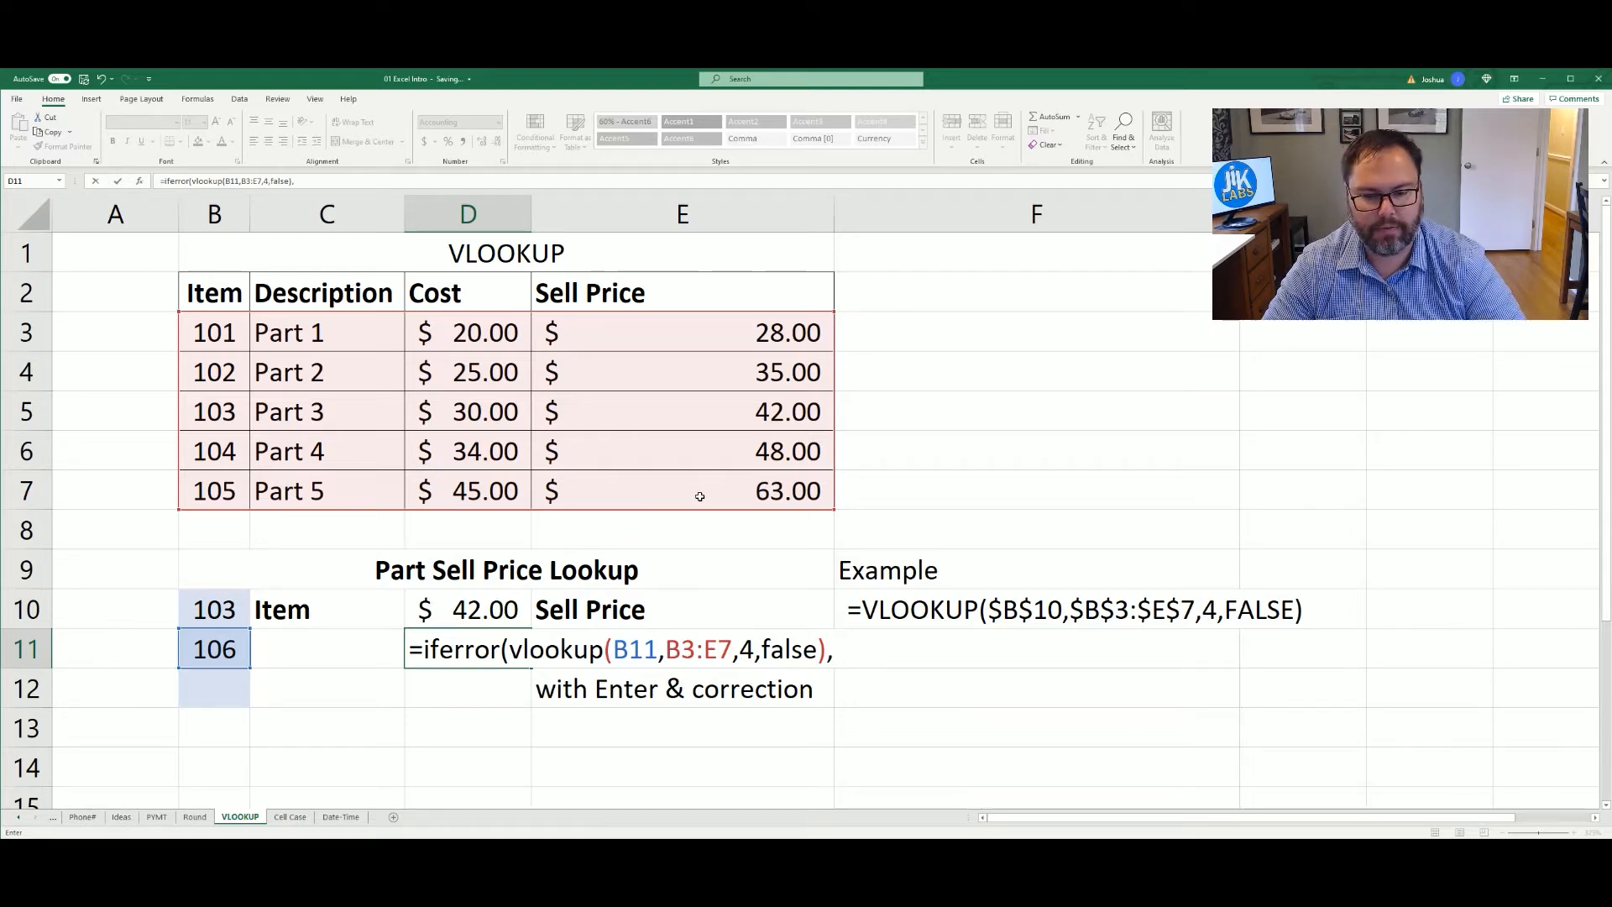
text("Item )
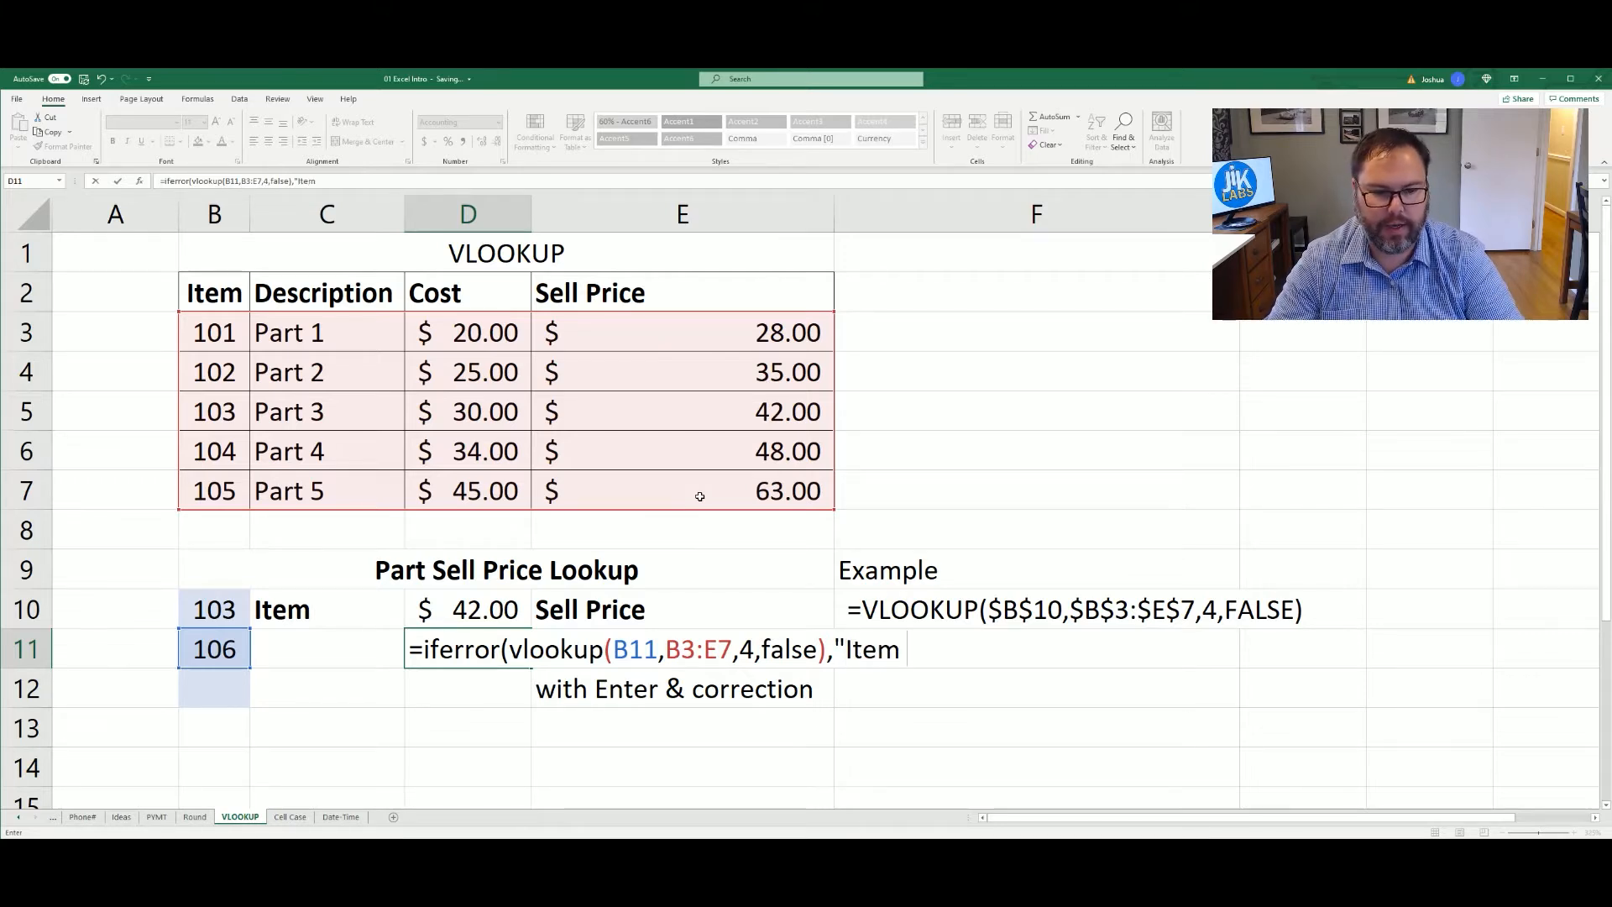
text(not Found")
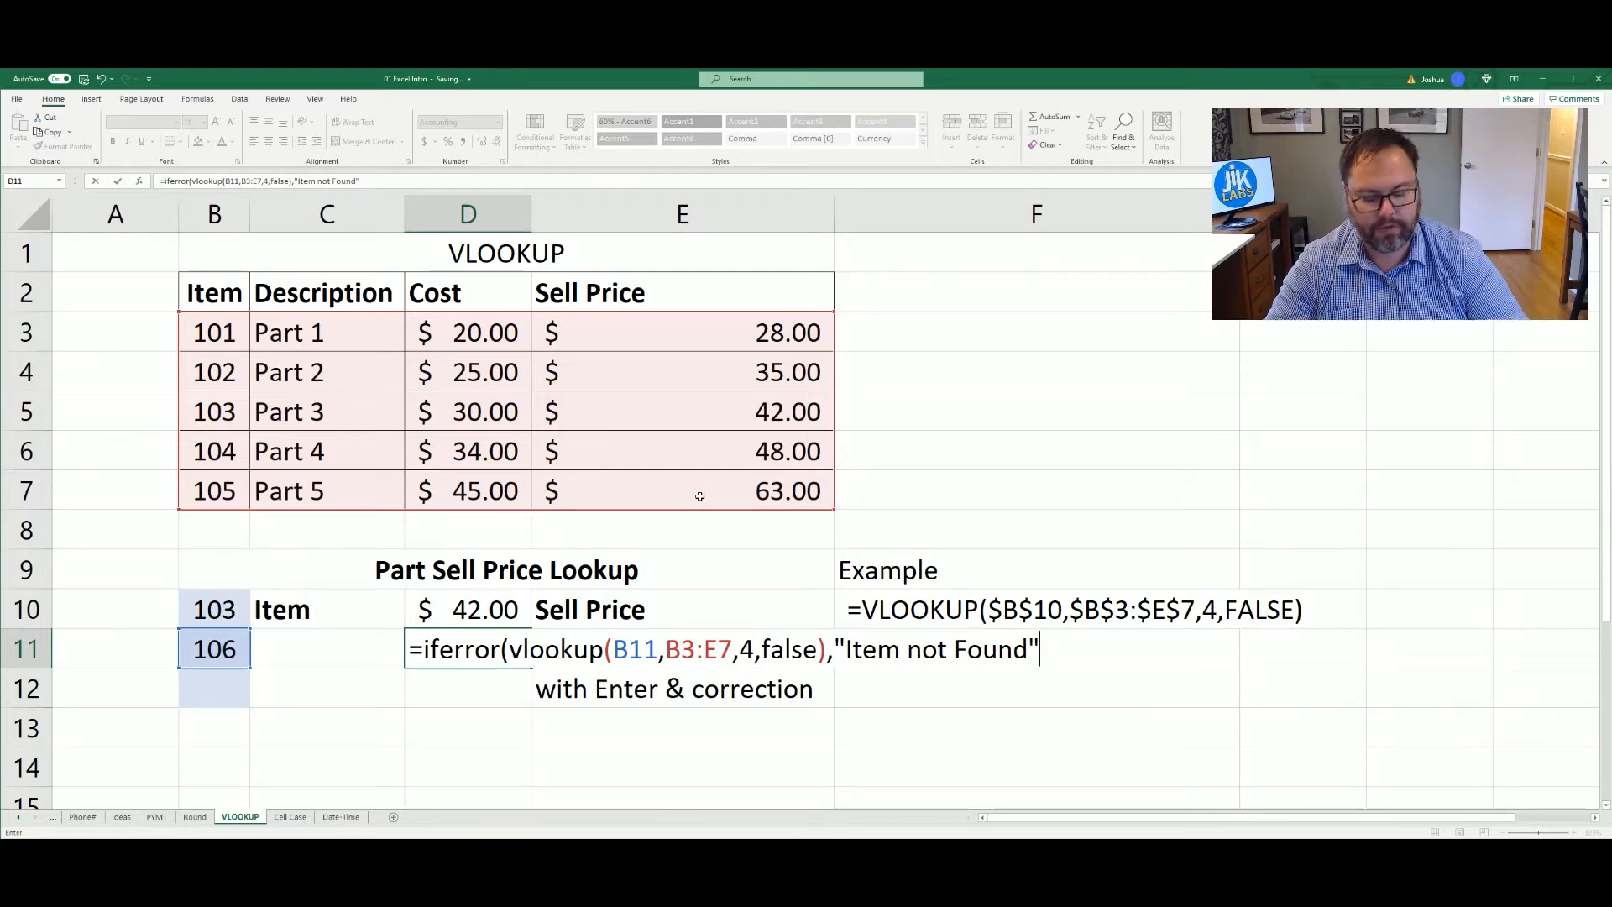
text())
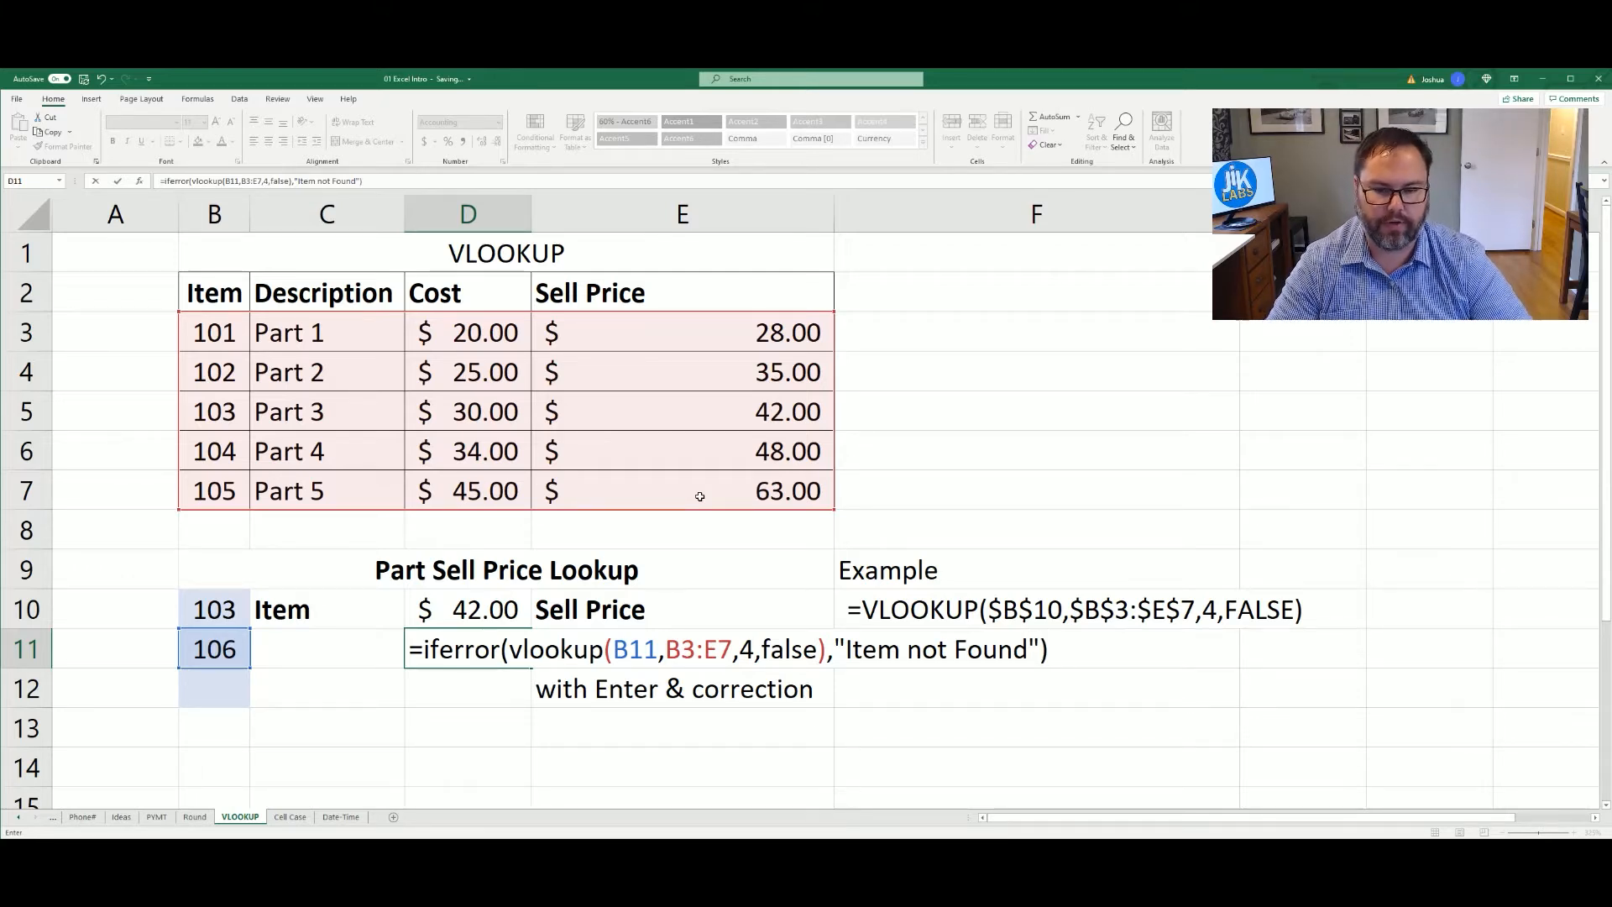
key(Return)
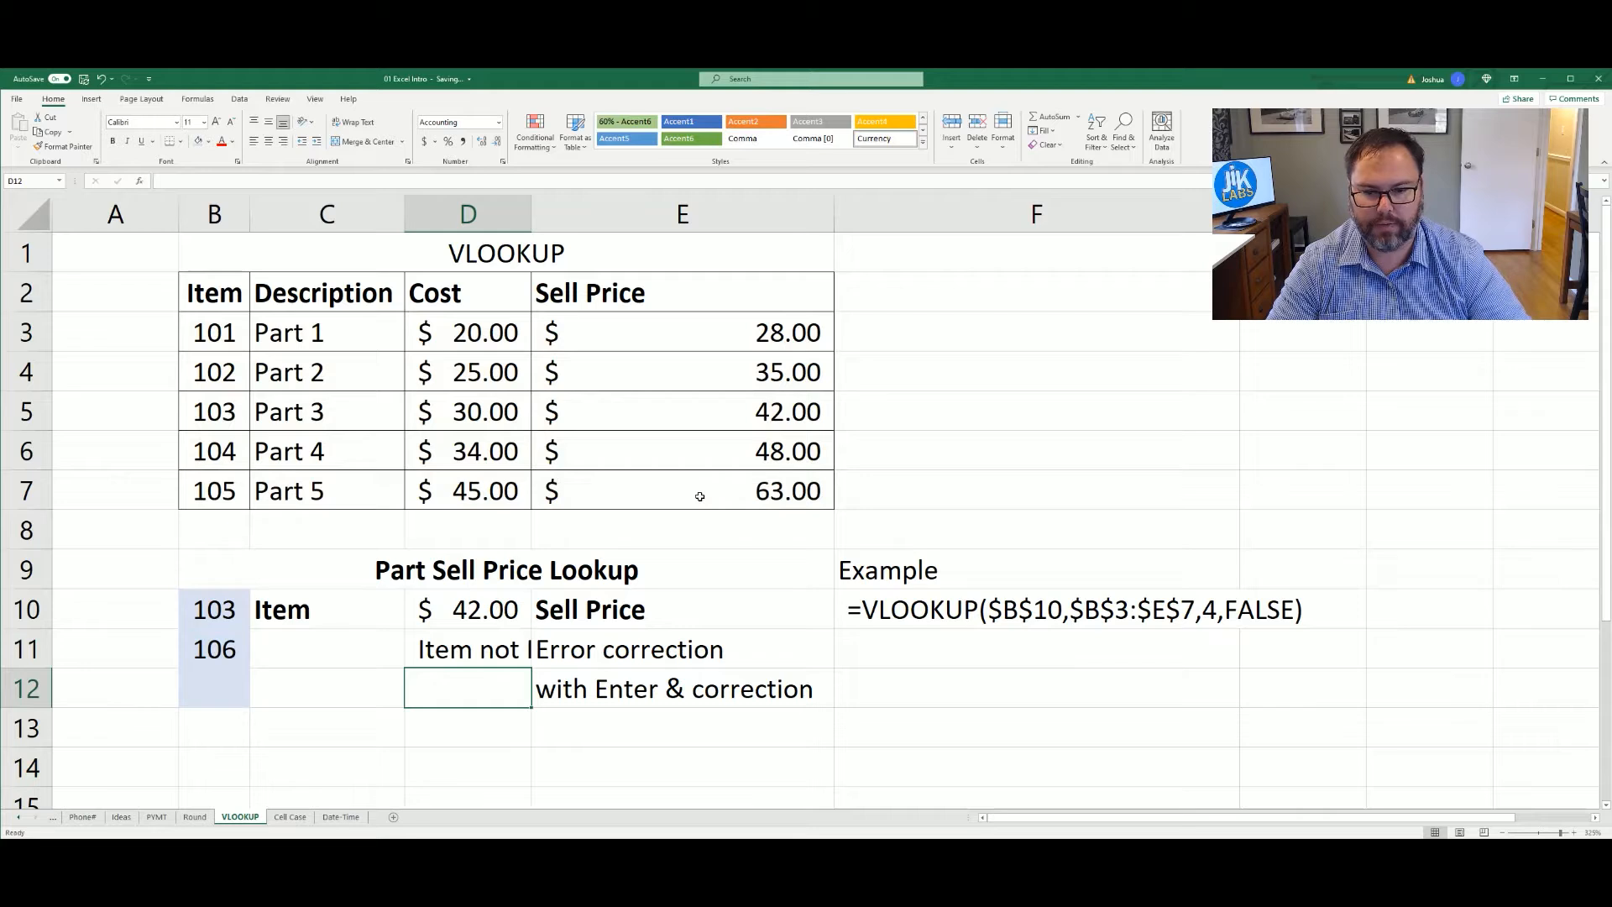
double_click(532, 211)
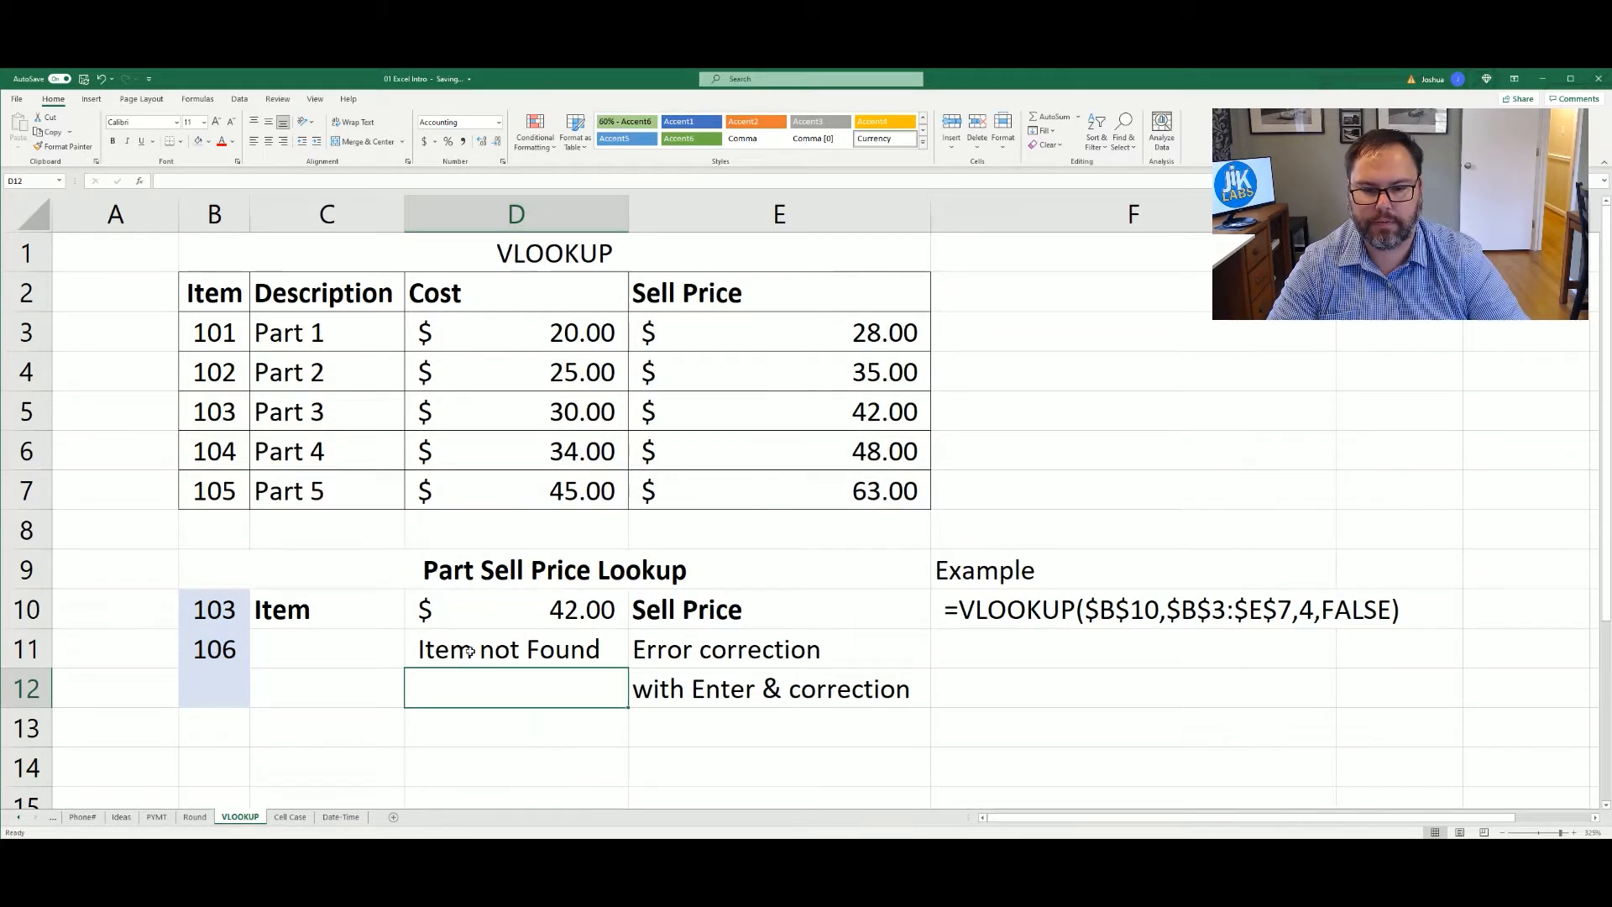
click(430, 648)
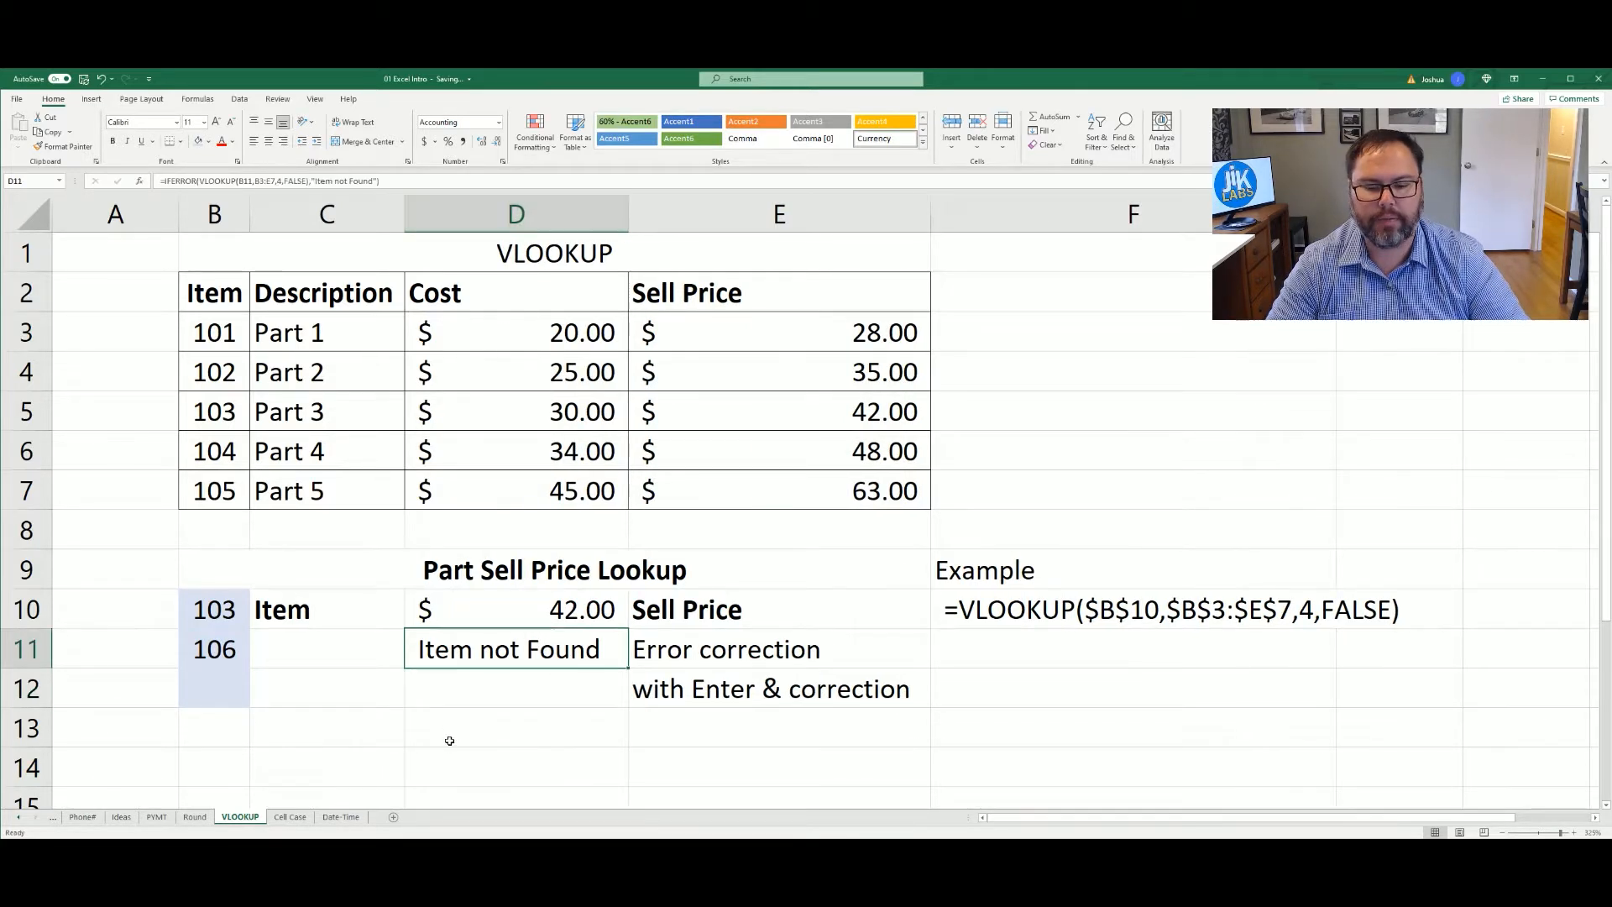
- Try item number 103 in B11 and set it back to 106, checking the D11 lookup result
click(212, 648)
text(103)
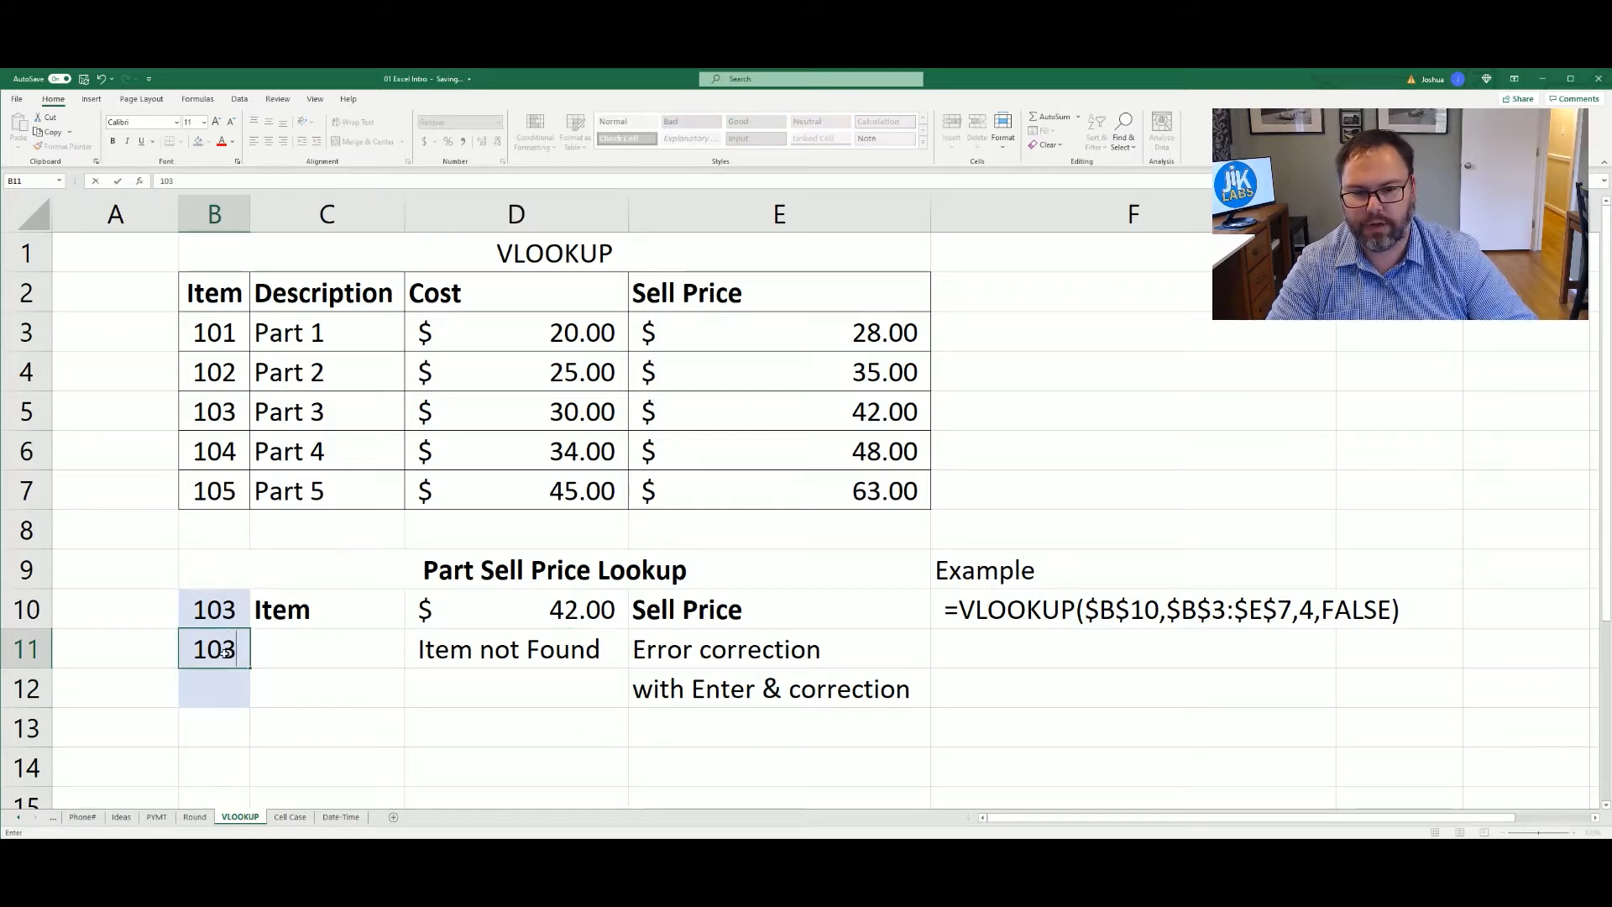
key(Return)
click(225, 652)
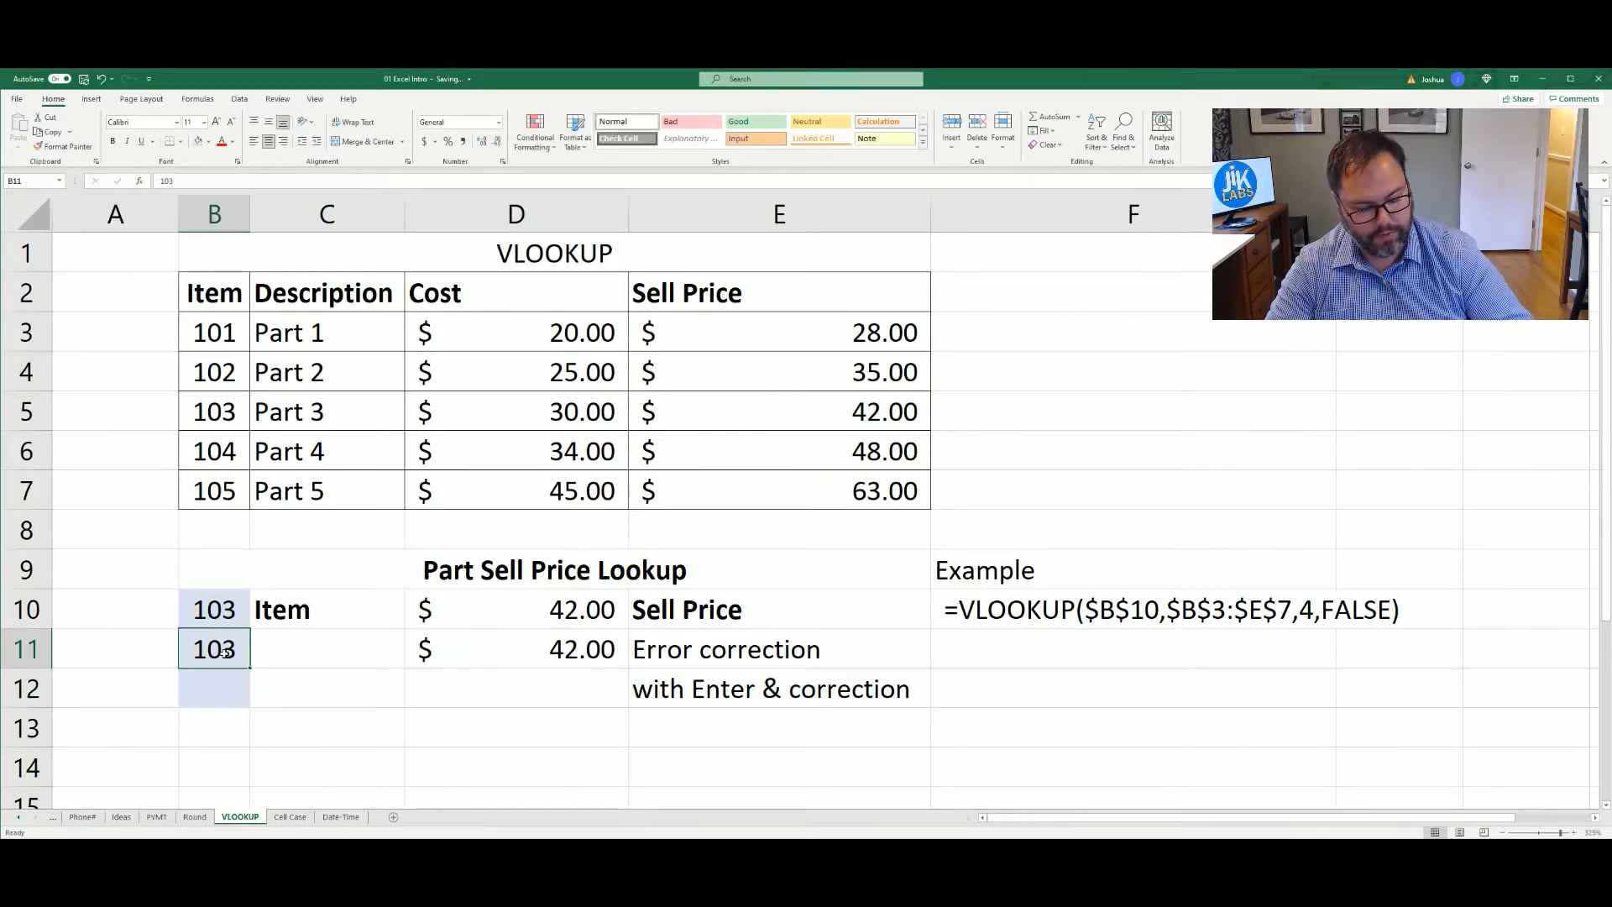
text(106)
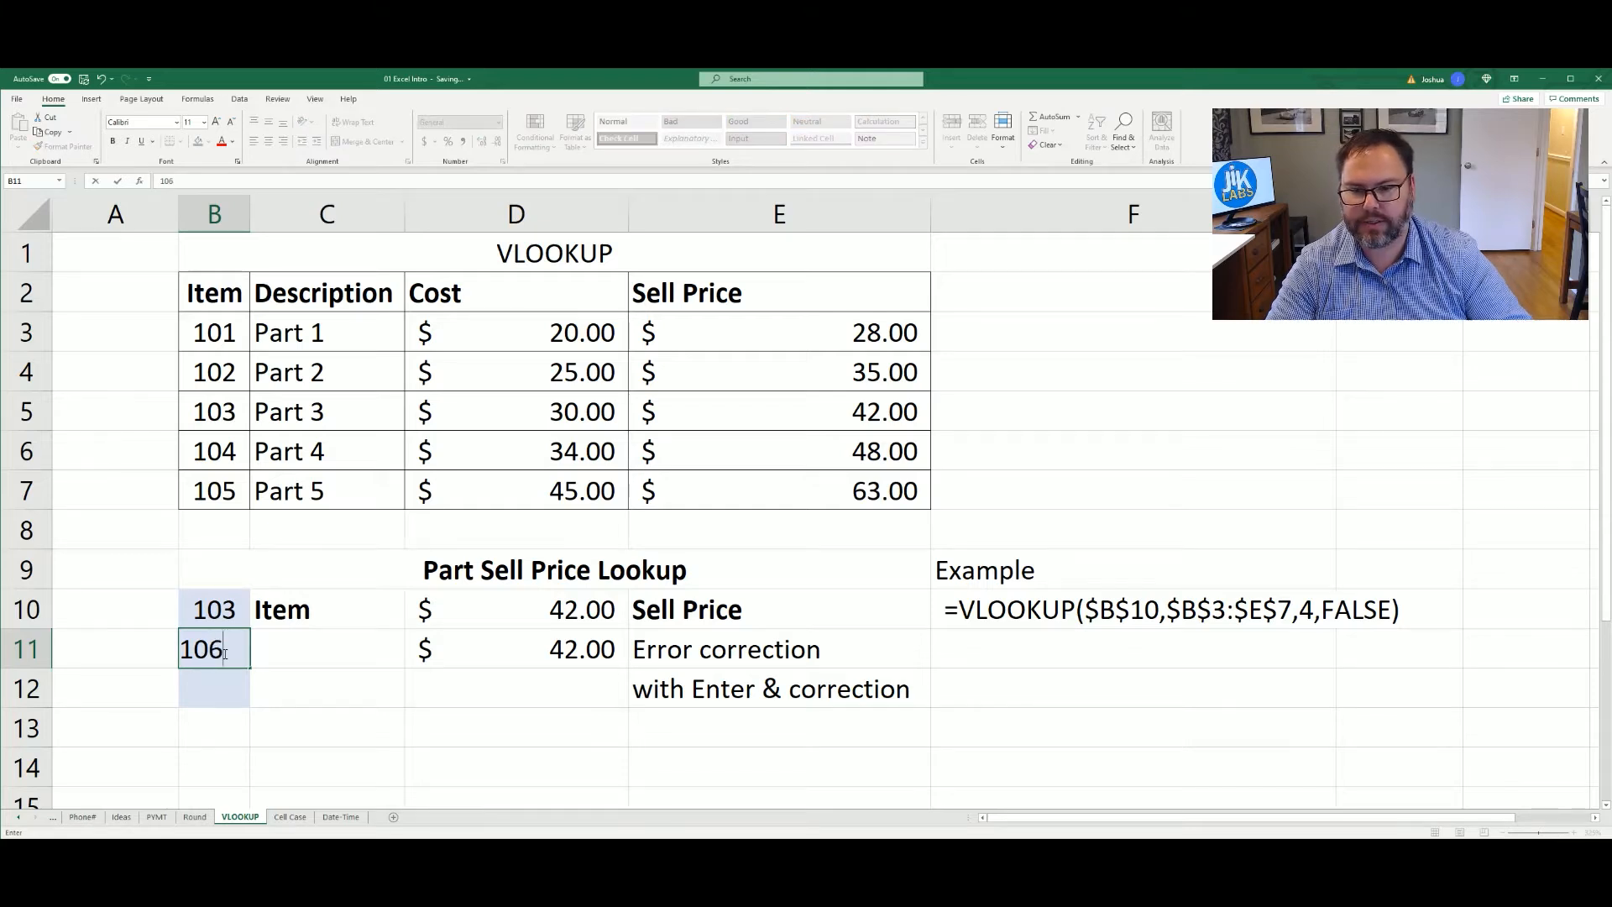
key(Return)
click(225, 653)
key(Right)
key(Right)
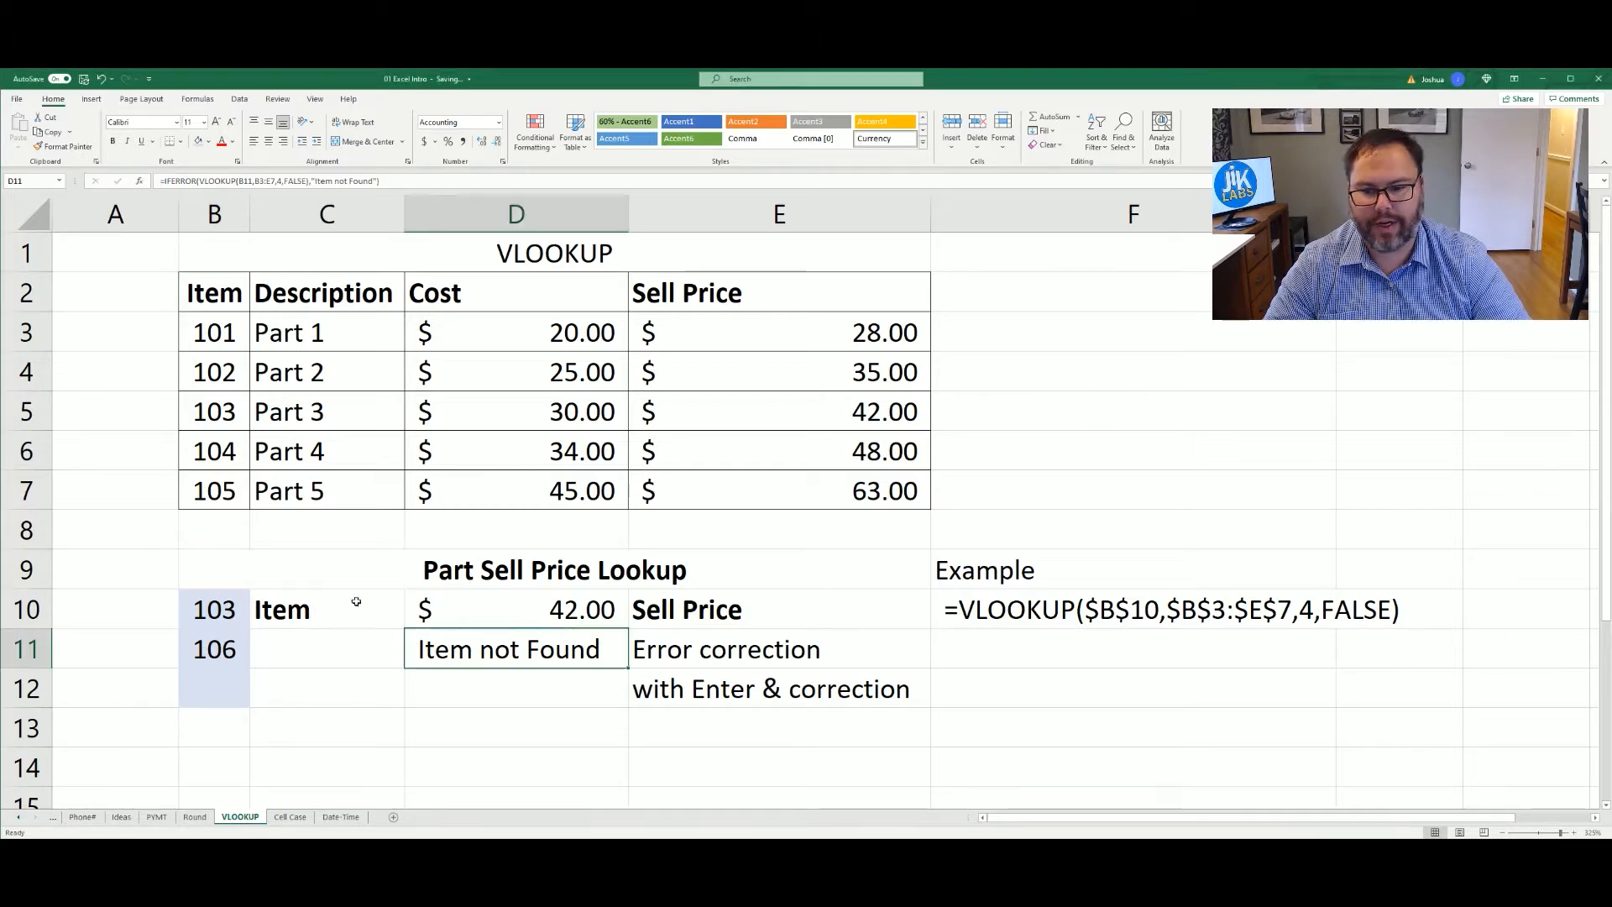
- Try item number 106 in B10 to compare the plain VLOOKUP result, and undo the change
click(210, 609)
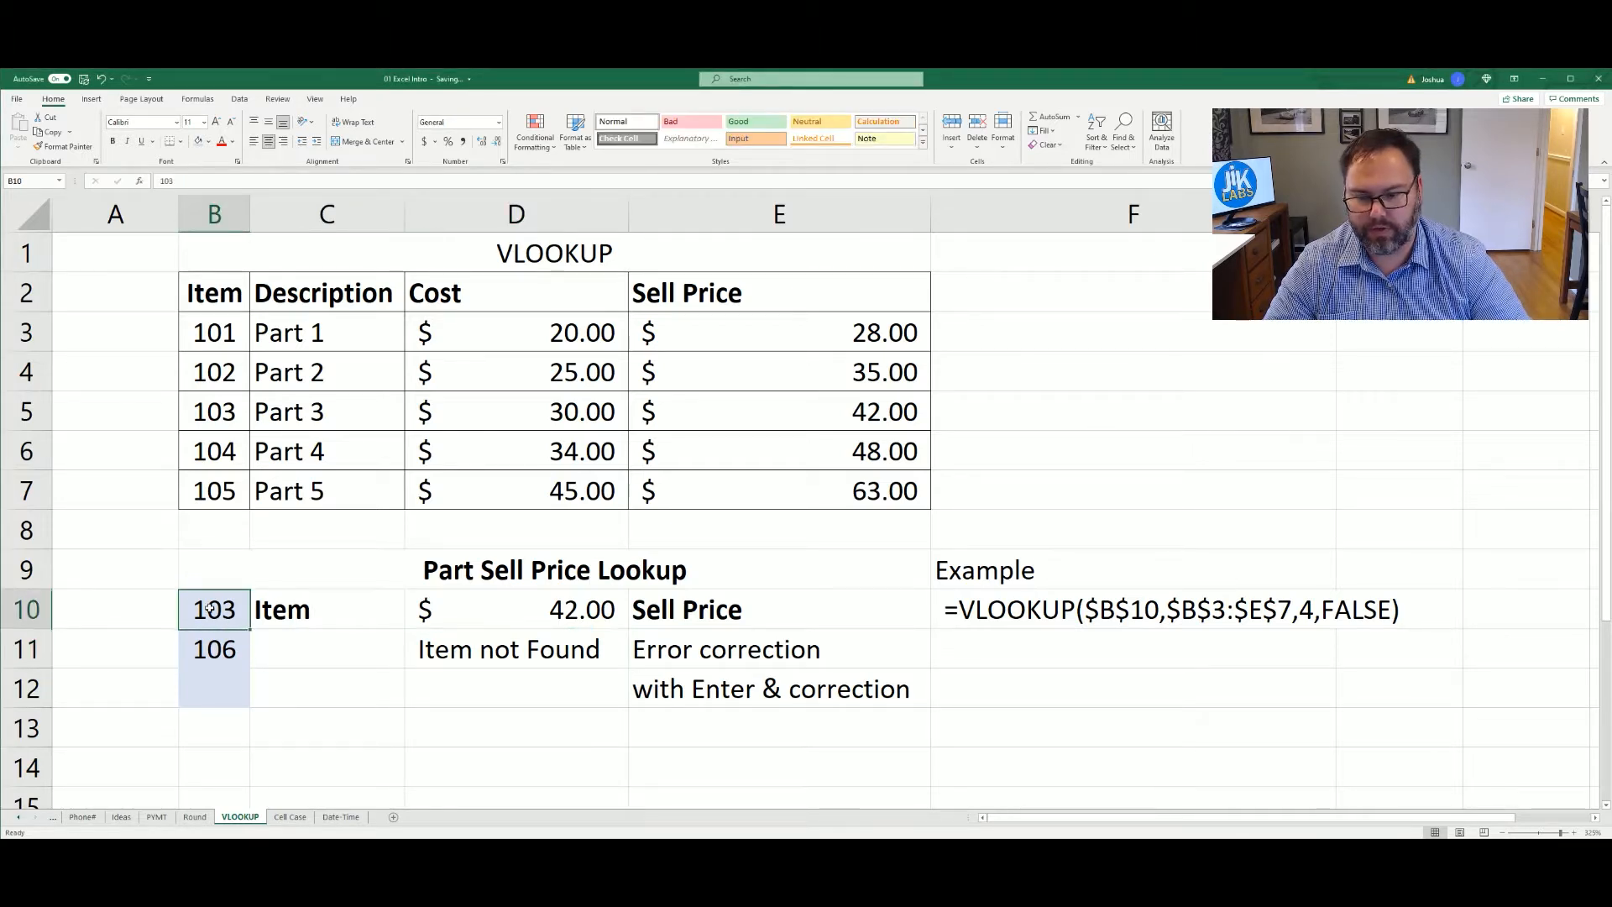
text(106)
key(Return)
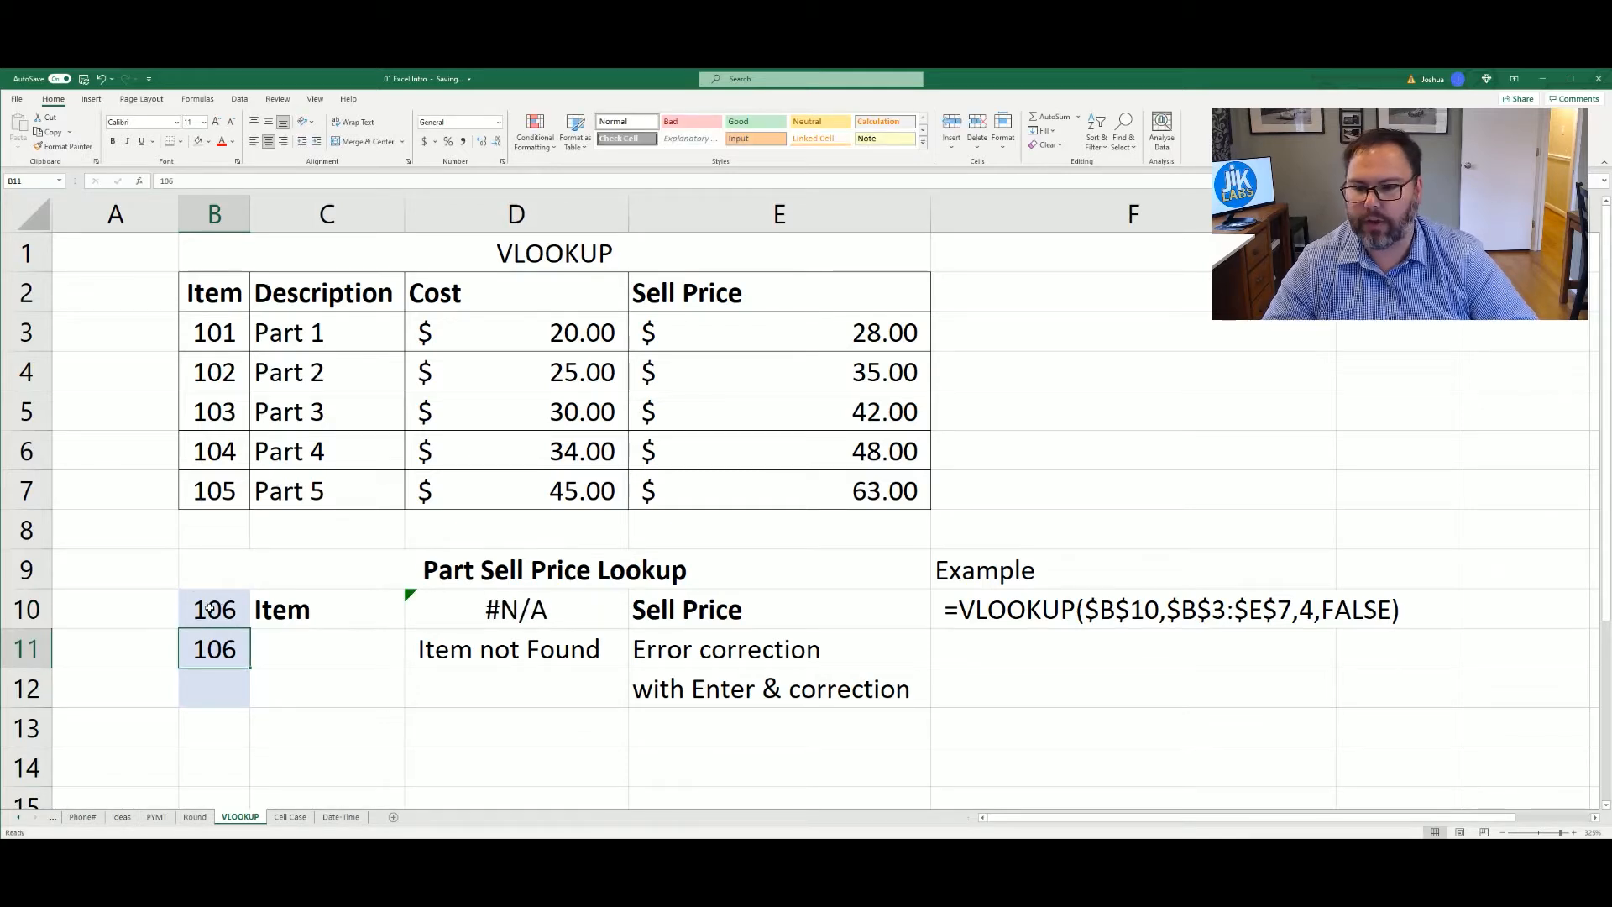
key(ctrl+z)
- Make the references in D11's IFERROR formula absolute, as $B$11 and $B$3:$E$7
key(Down)
key(Right)
key(Right)
key(F2)
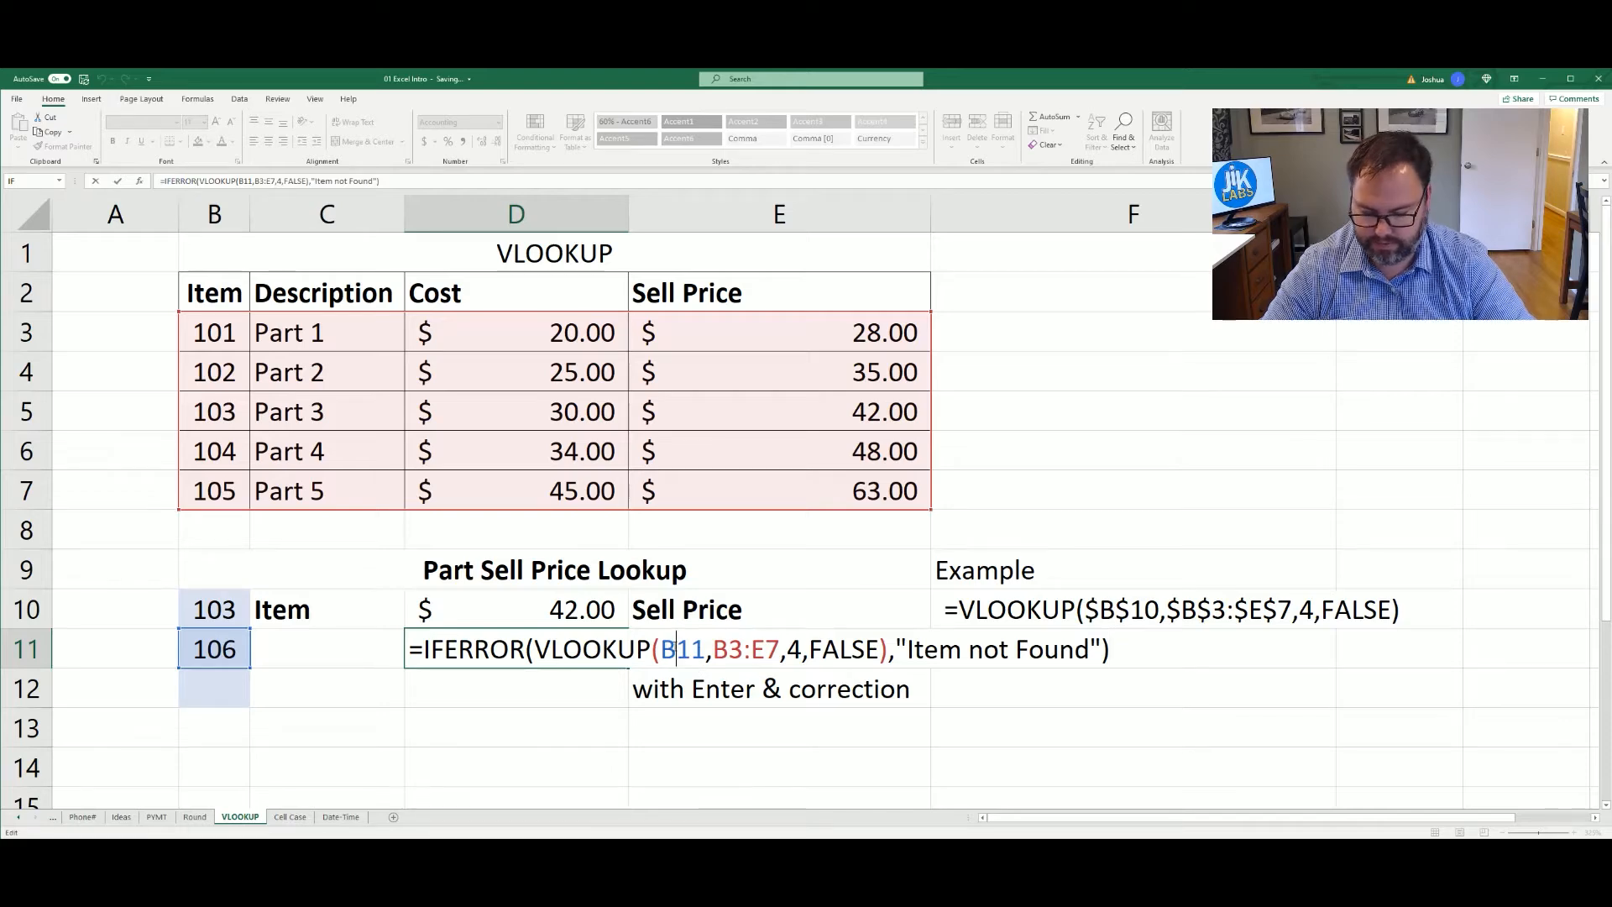
key(F4)
drag(757, 649, 790, 649)
key(F4)
key(Return)
- Copy the D11 formula to F11 under Example and show it as text with a leading apostrophe
key(Up)
key(ctrl+c)
key(Right)
key(Right)
key(ctrl+v)
key(F2)
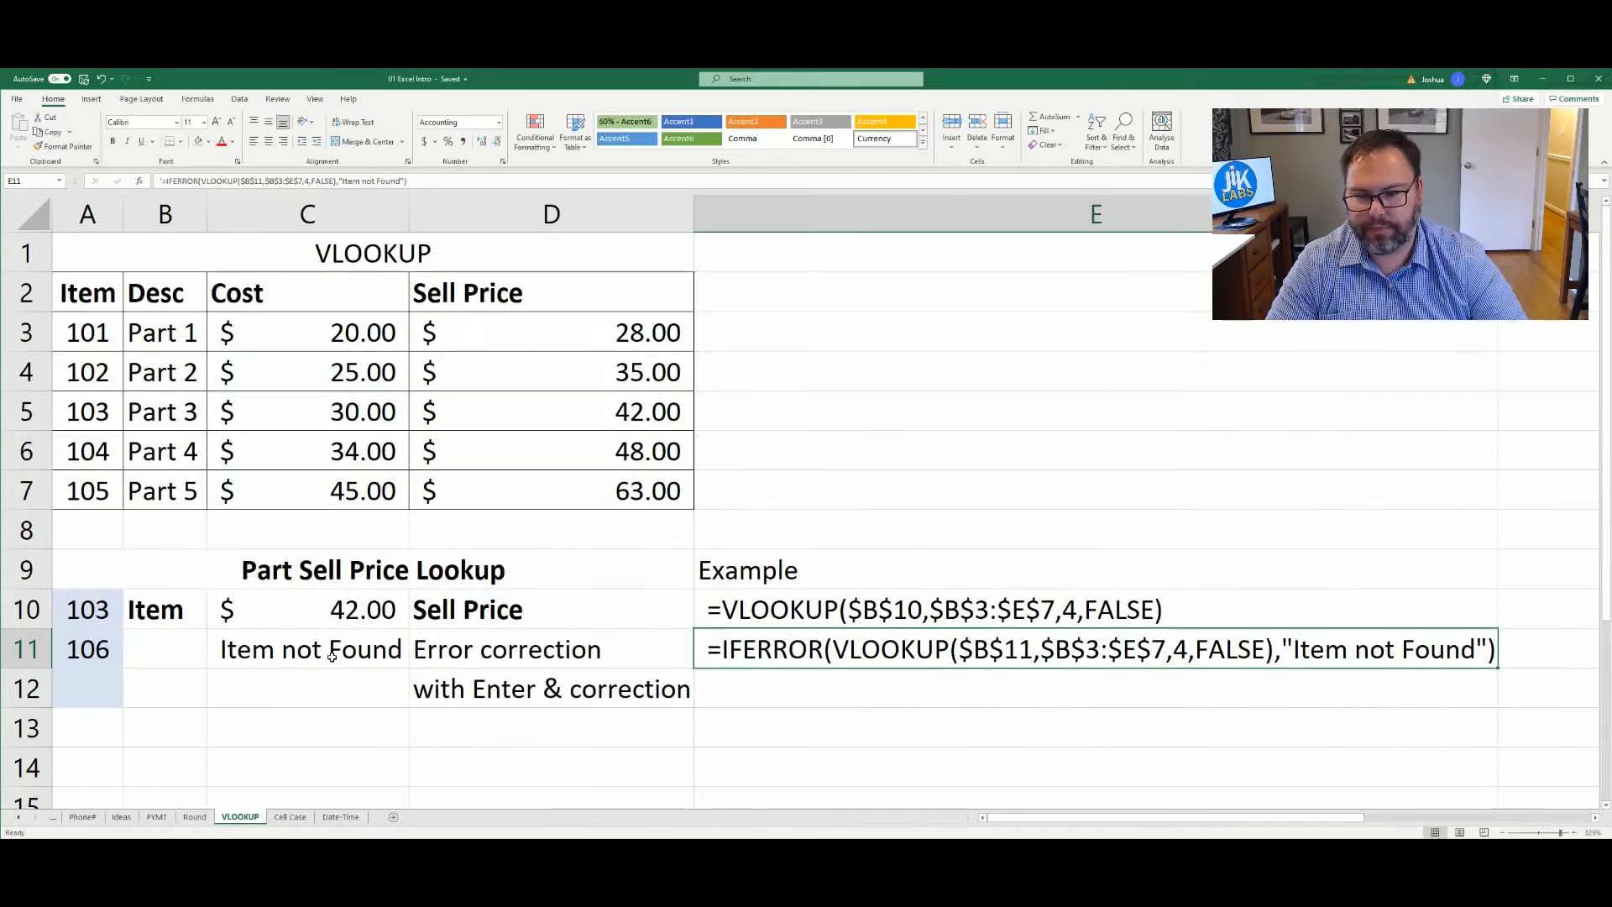
- Review the arguments of the IFERROR formula in C11
click(334, 656)
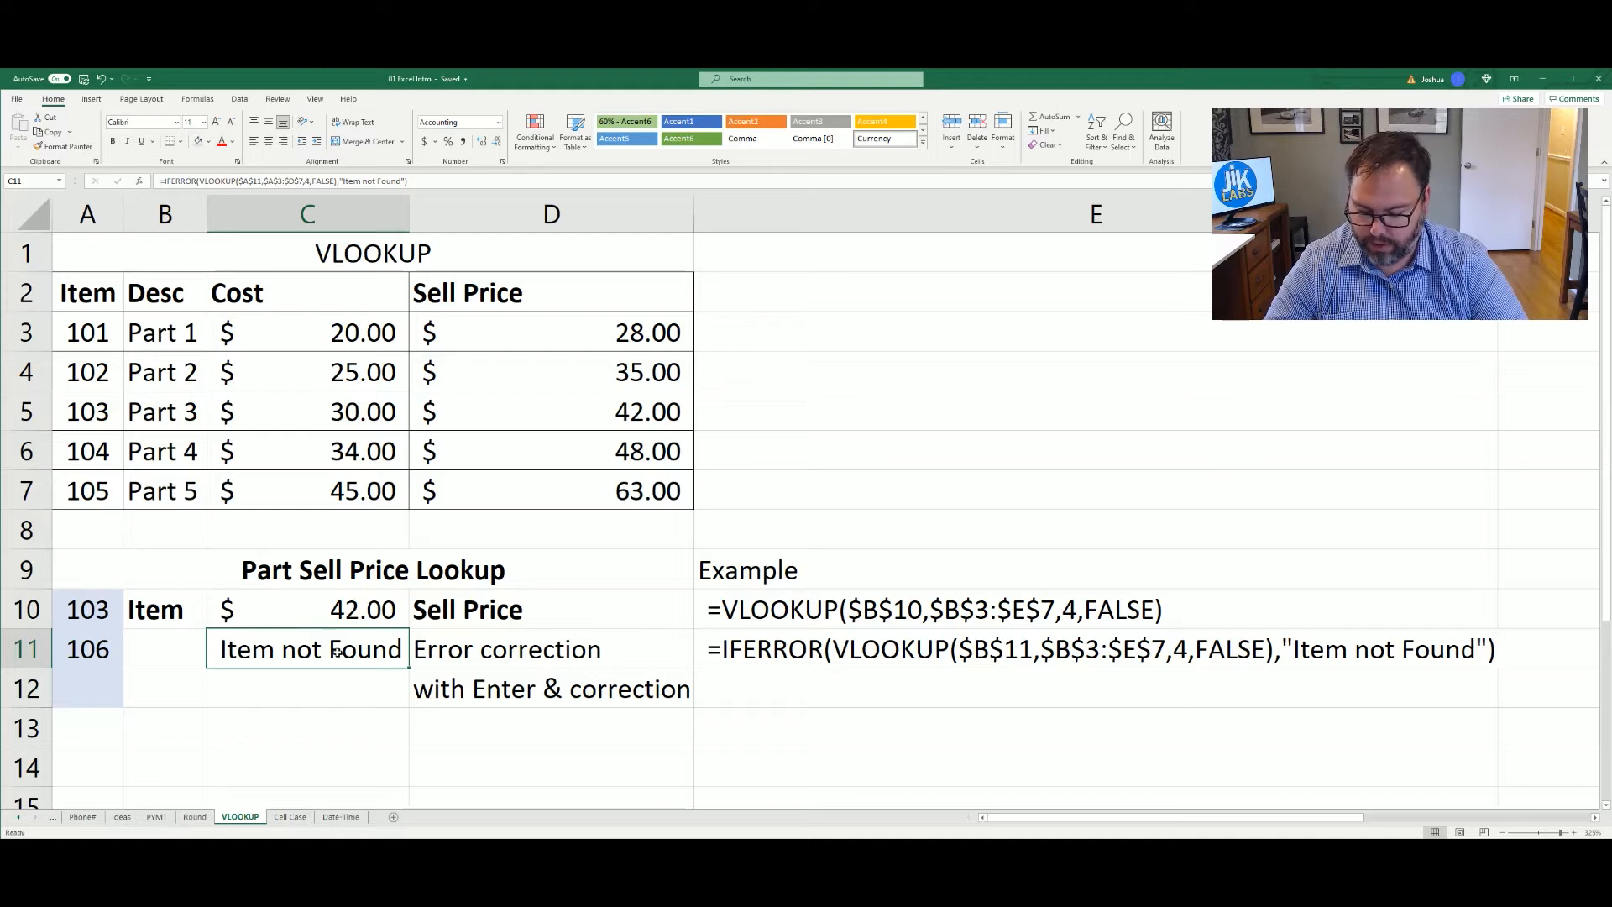
key(F2)
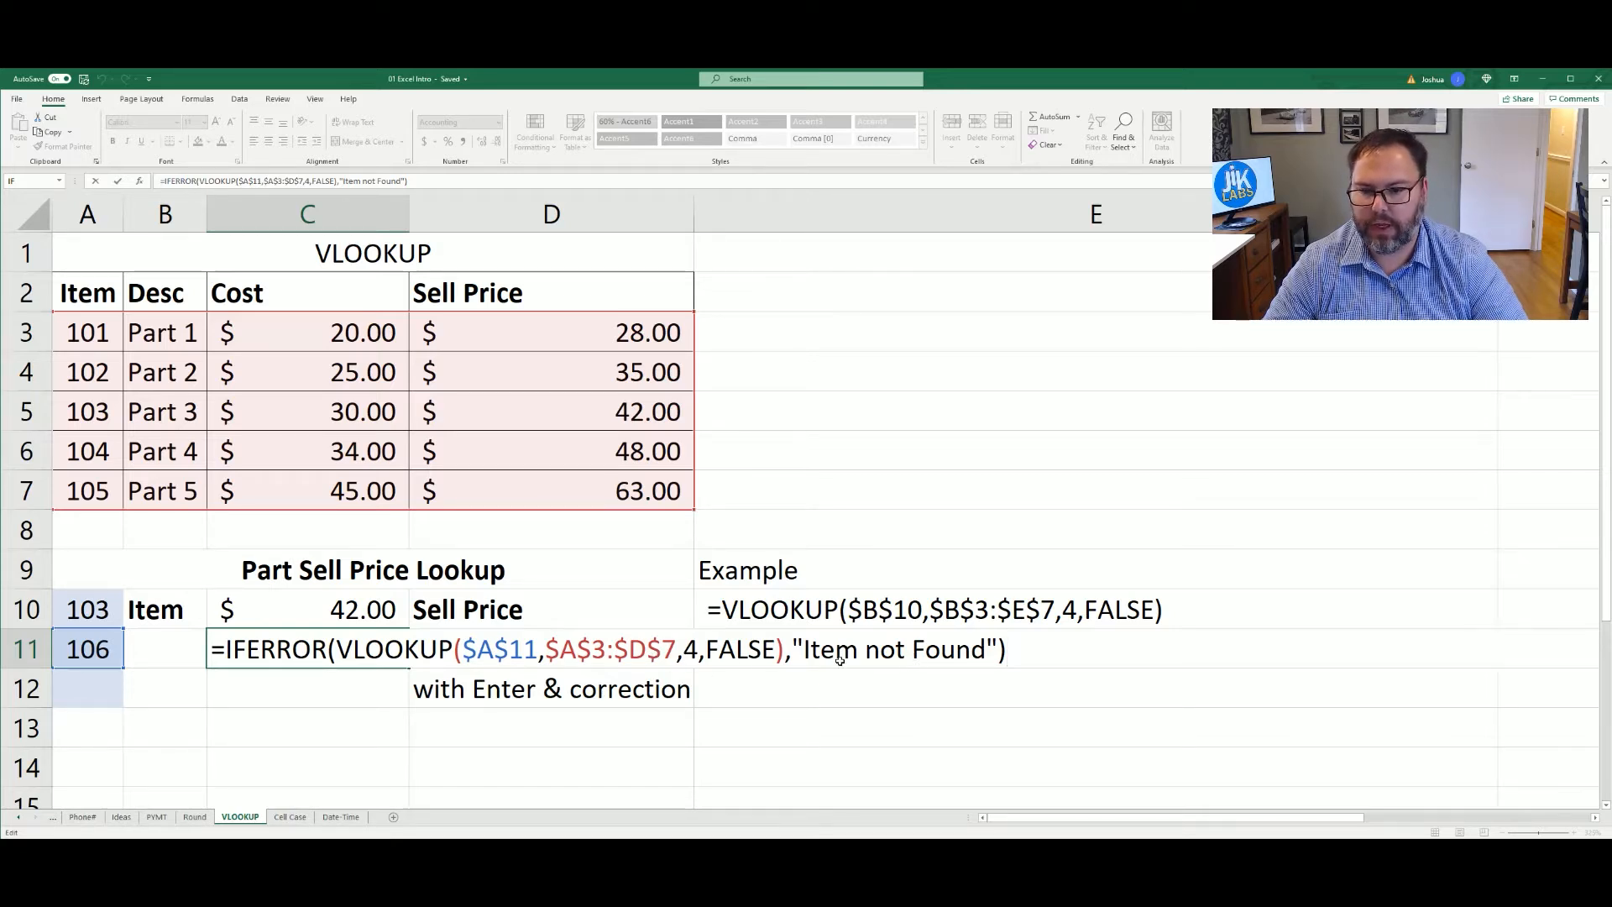
key(ctrl+Return)
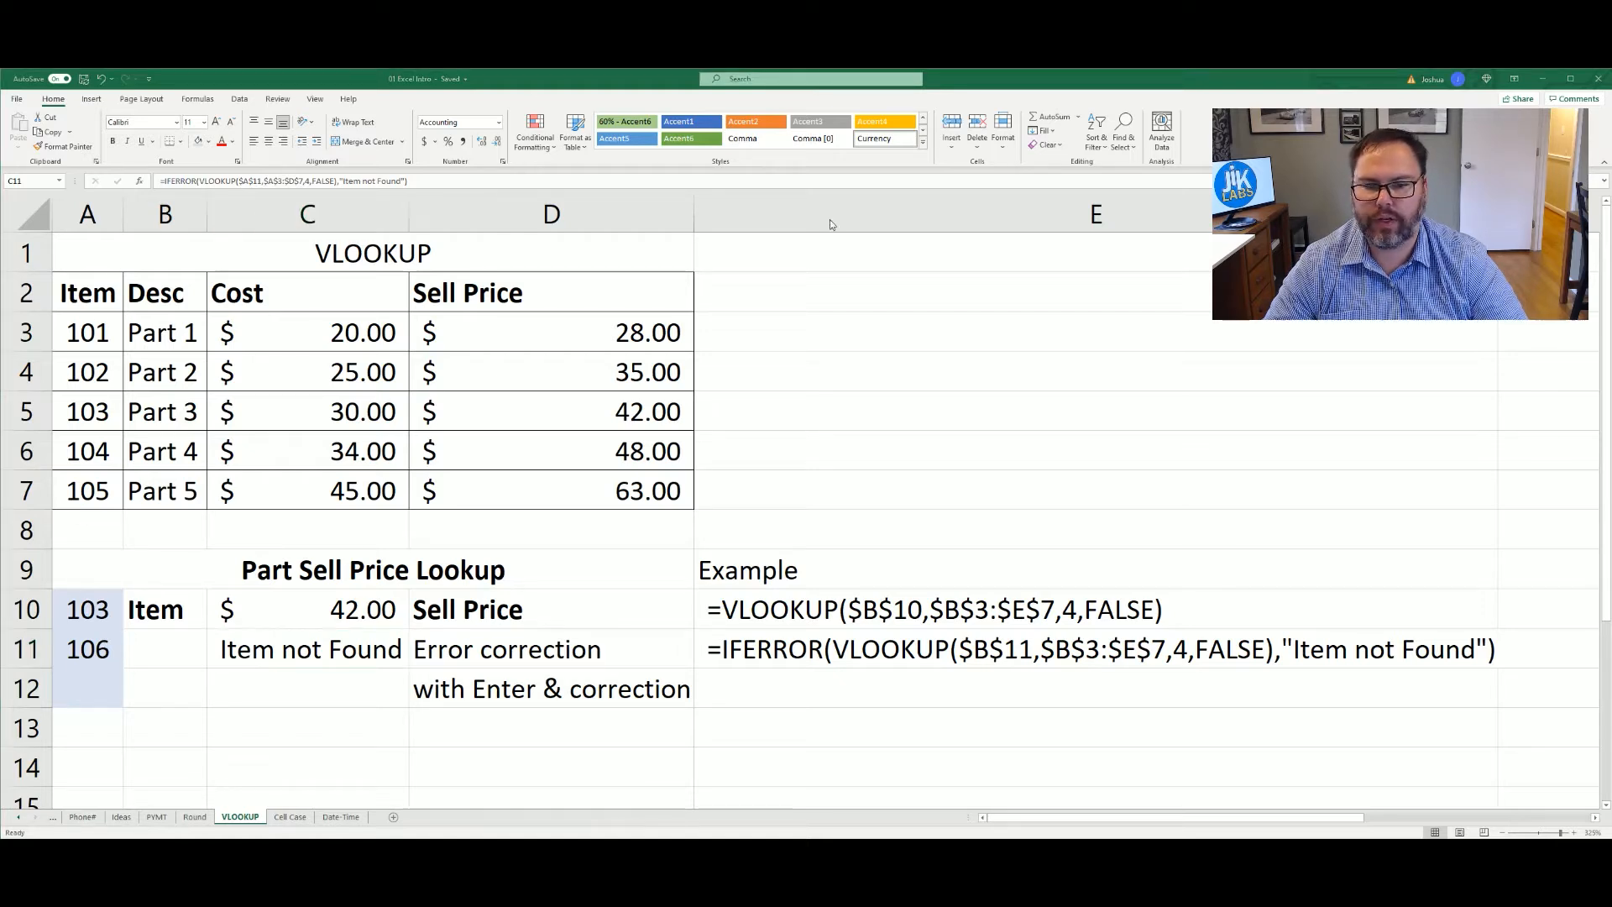
- Try item number 103 in A11 and undo the change
click(71, 647)
text(103)
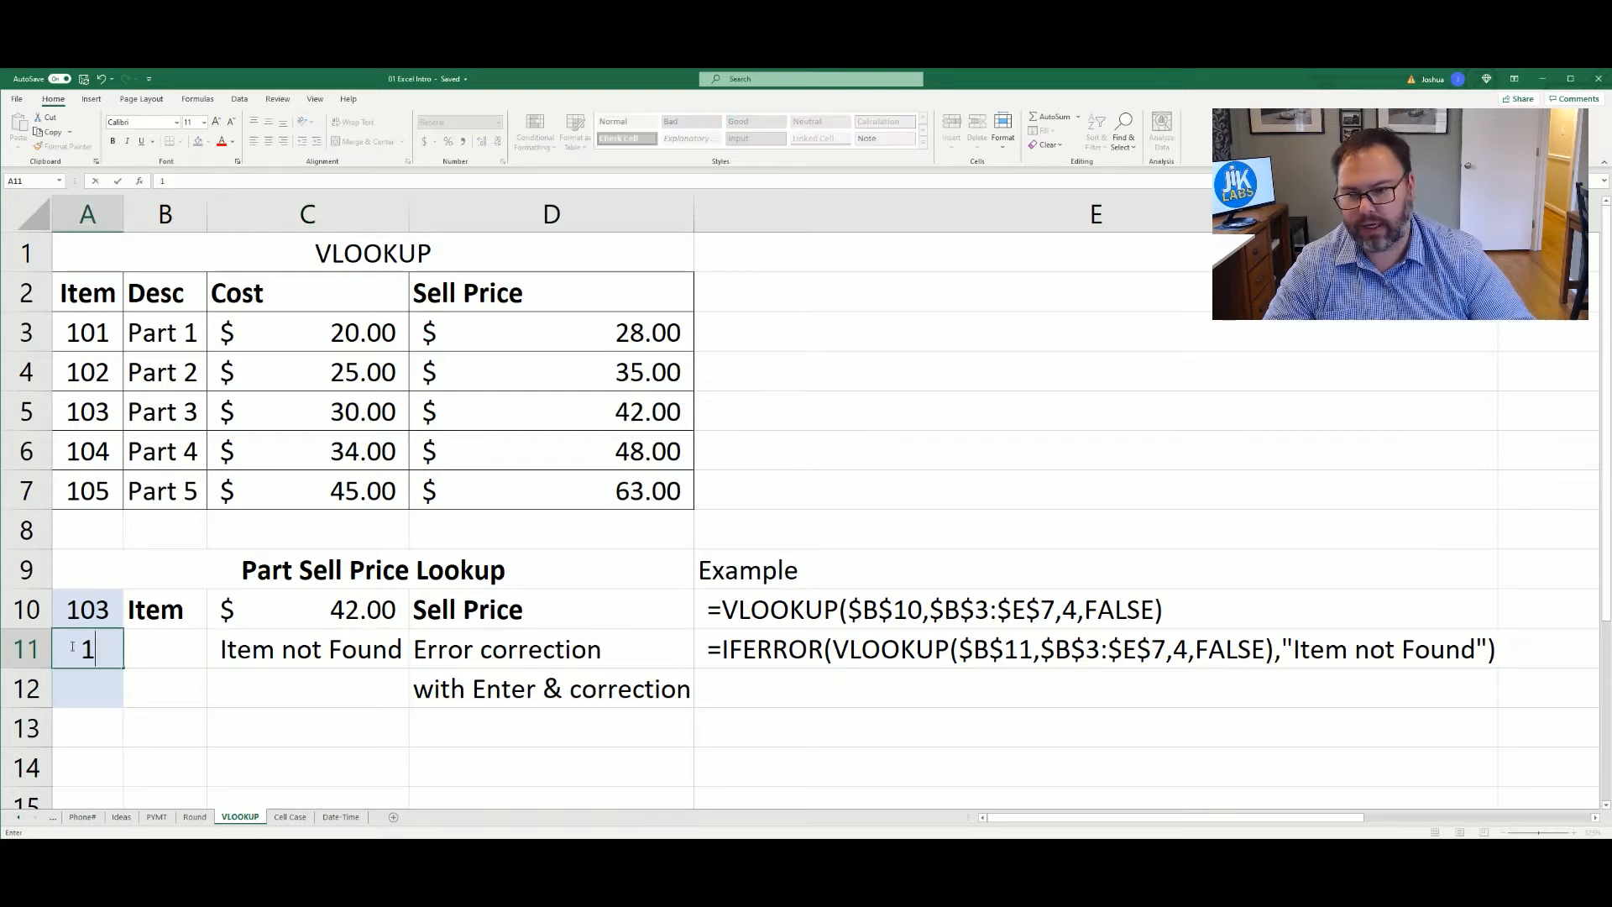
key(Return)
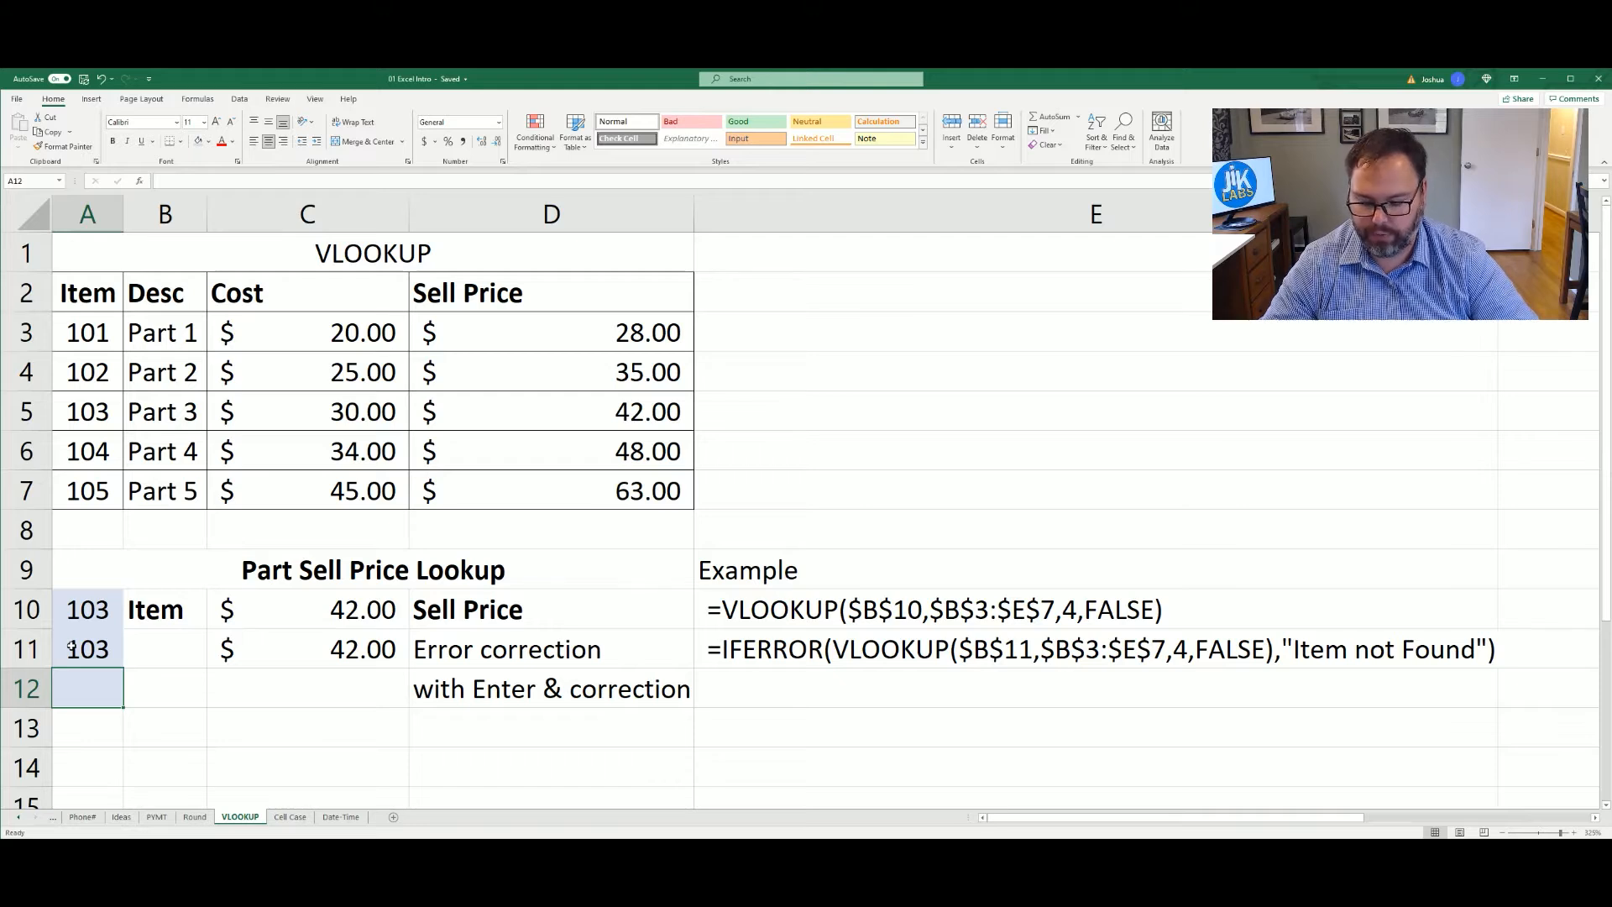
key(ctrl+z)
- Clear the item number in A11 to check how C11 handles a blank, and enter 106 again
key(Delete)
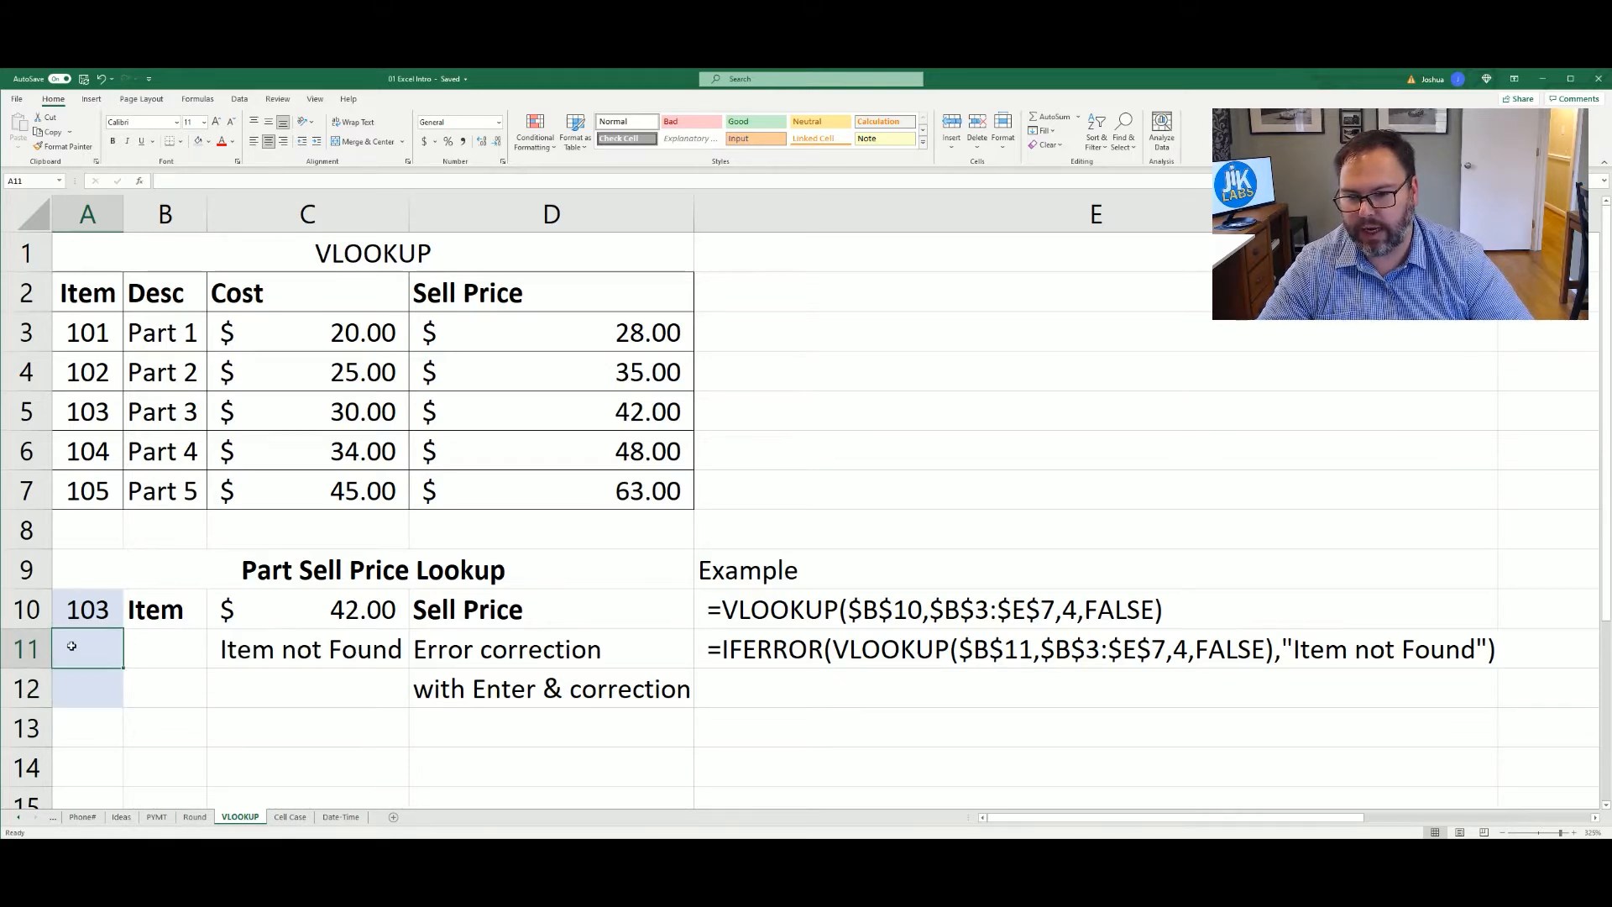
key(Right)
key(Right)
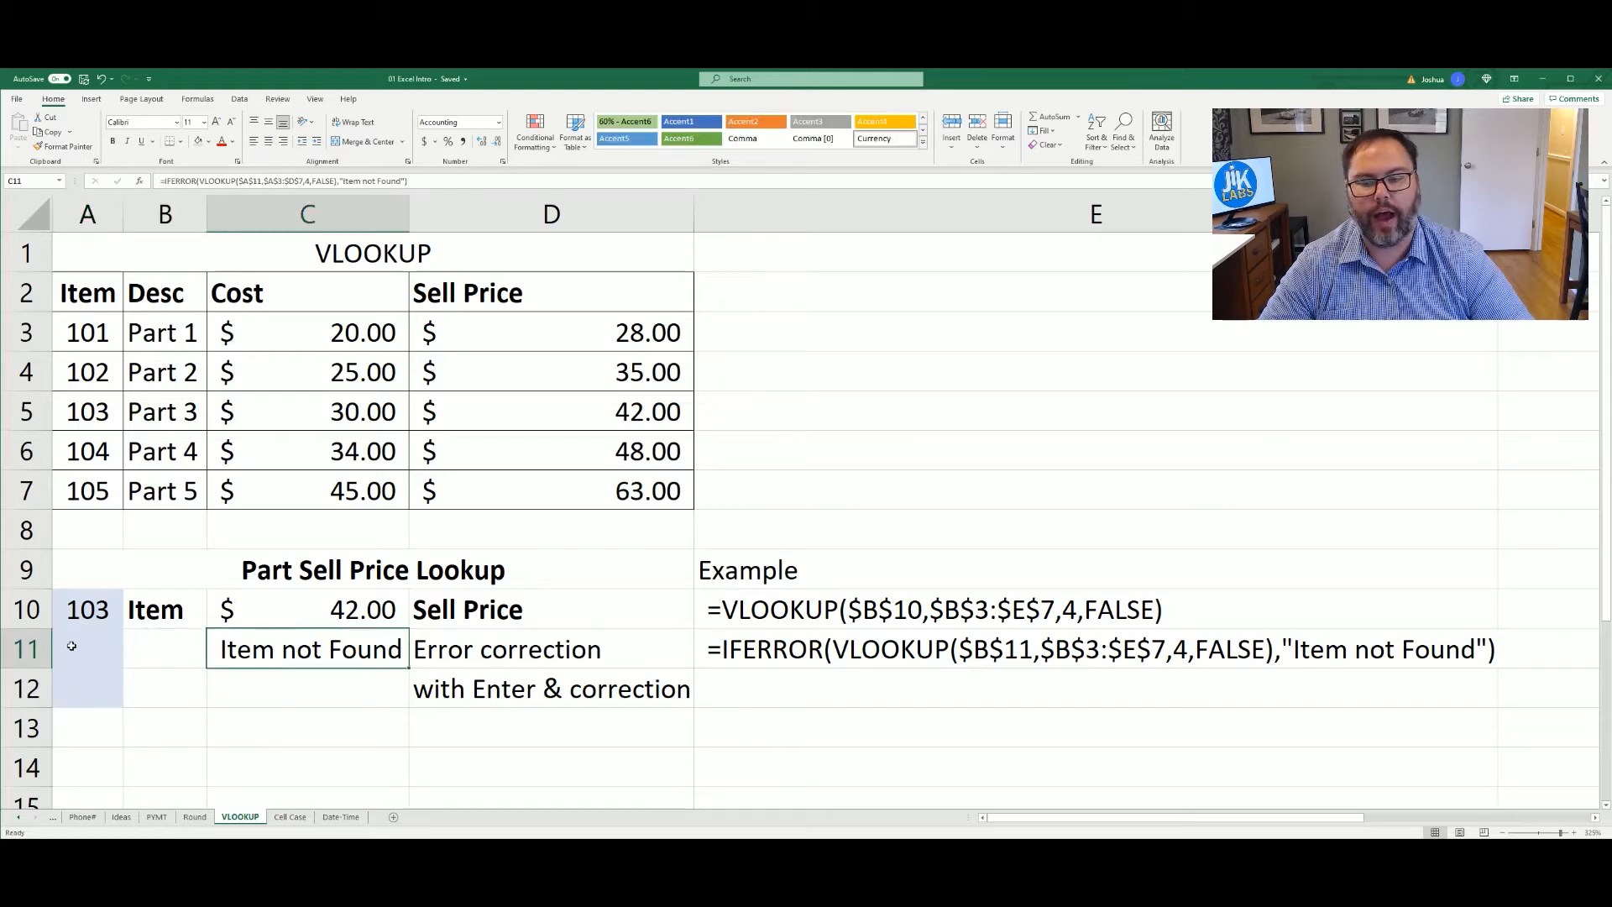
key(Left)
key(Left)
text(106)
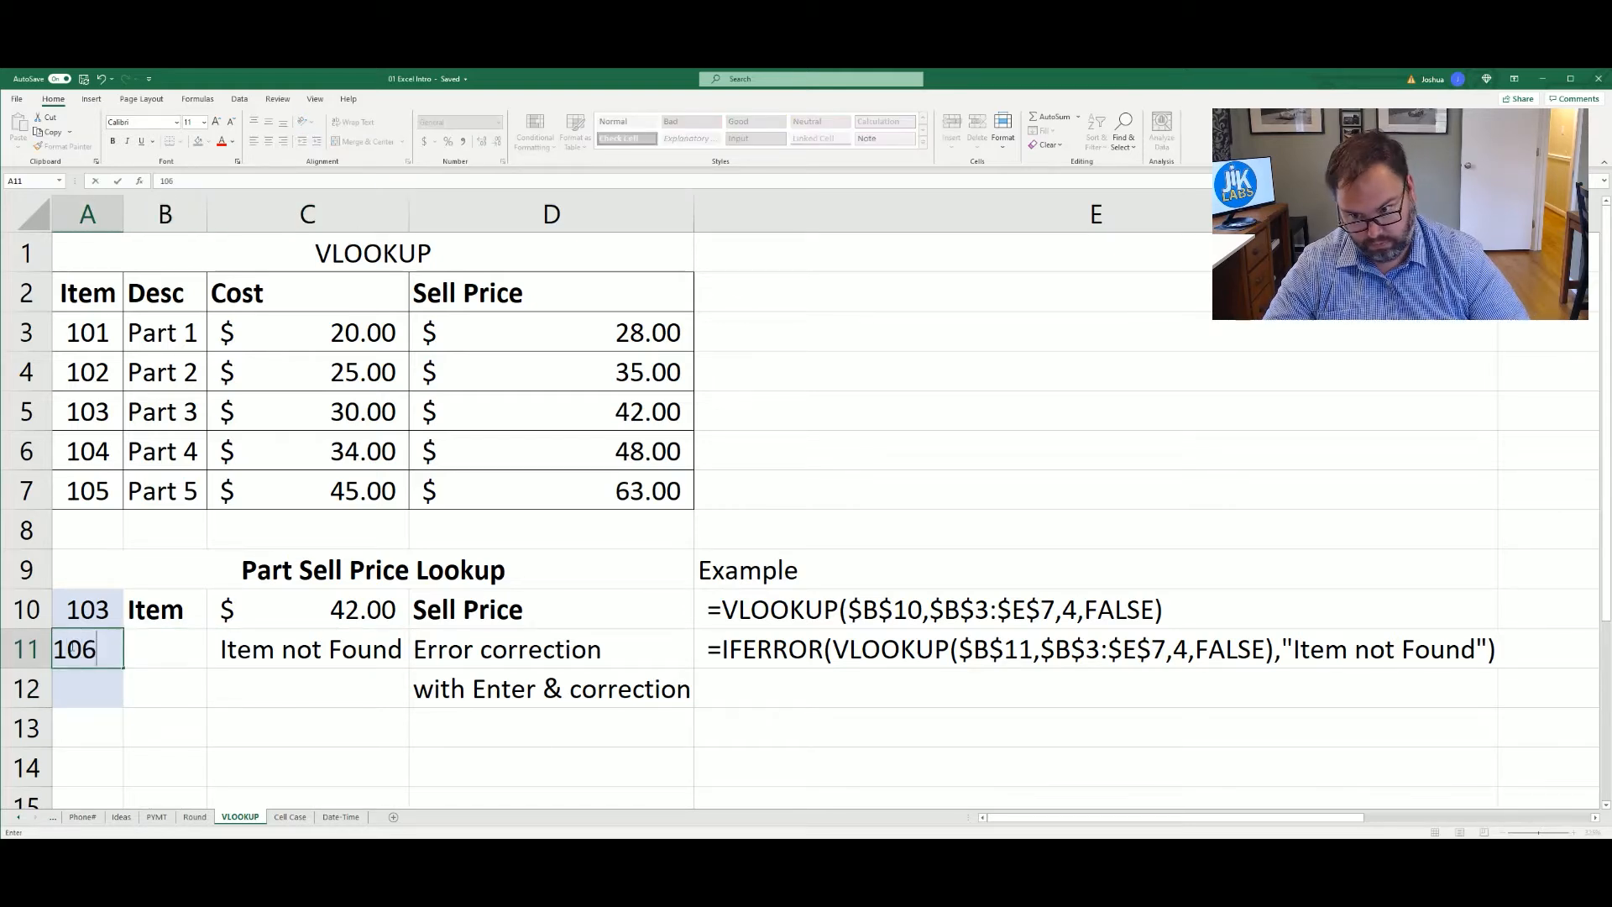
key(Return)
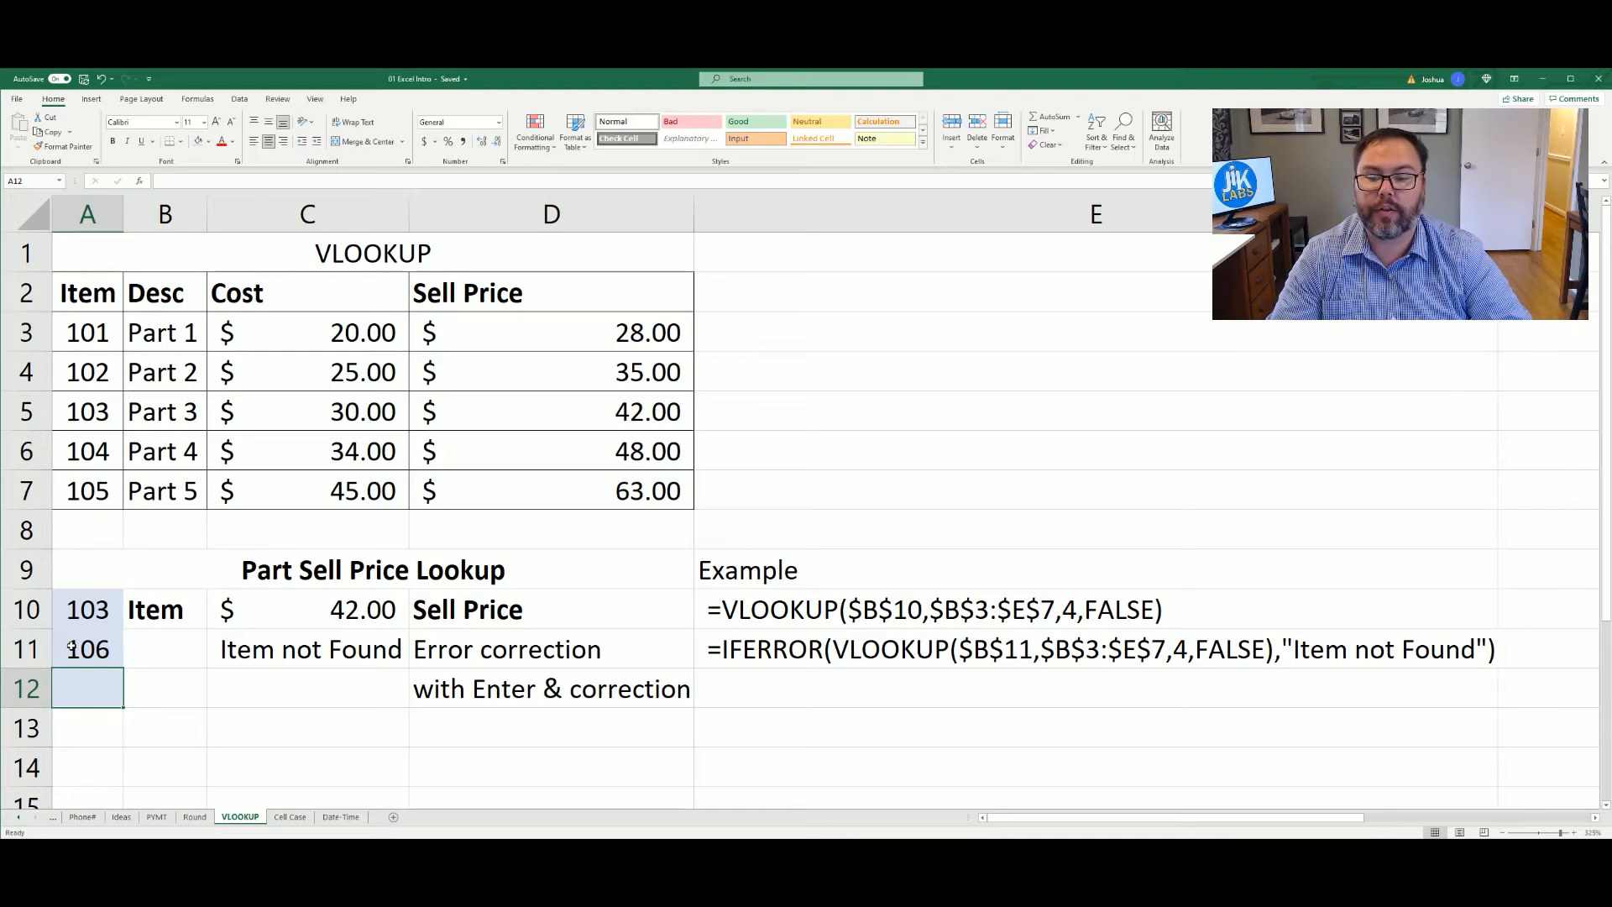
- Start an IF formula in C12 that tests whether A12 is blank and returns "Enter PN" when it is
key(Right)
key(Right)
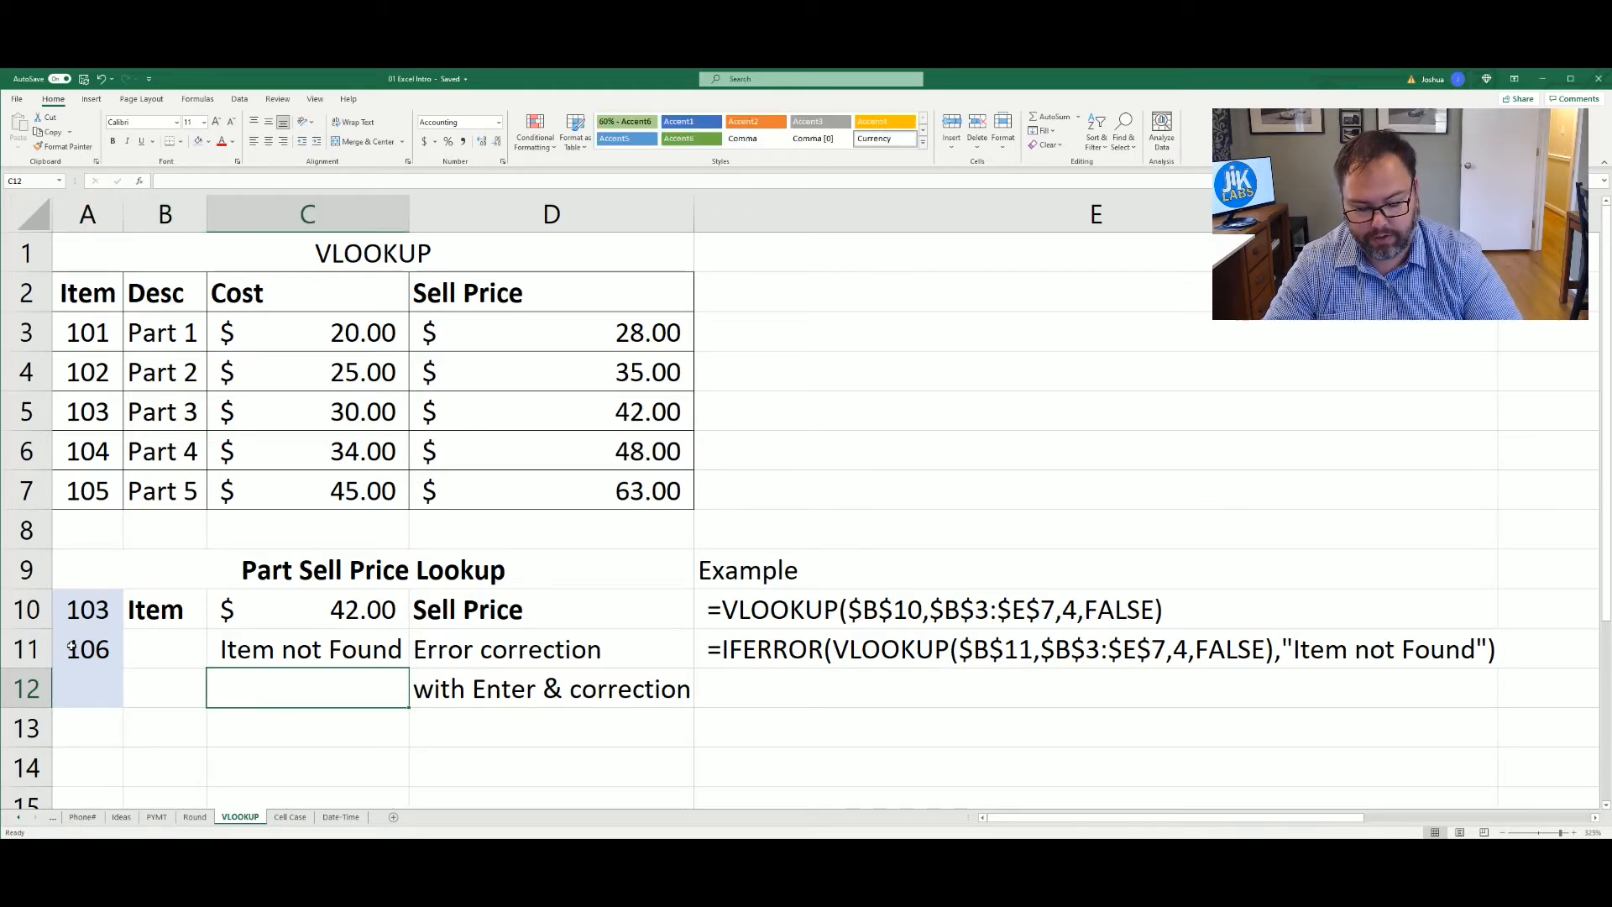
text(=if()
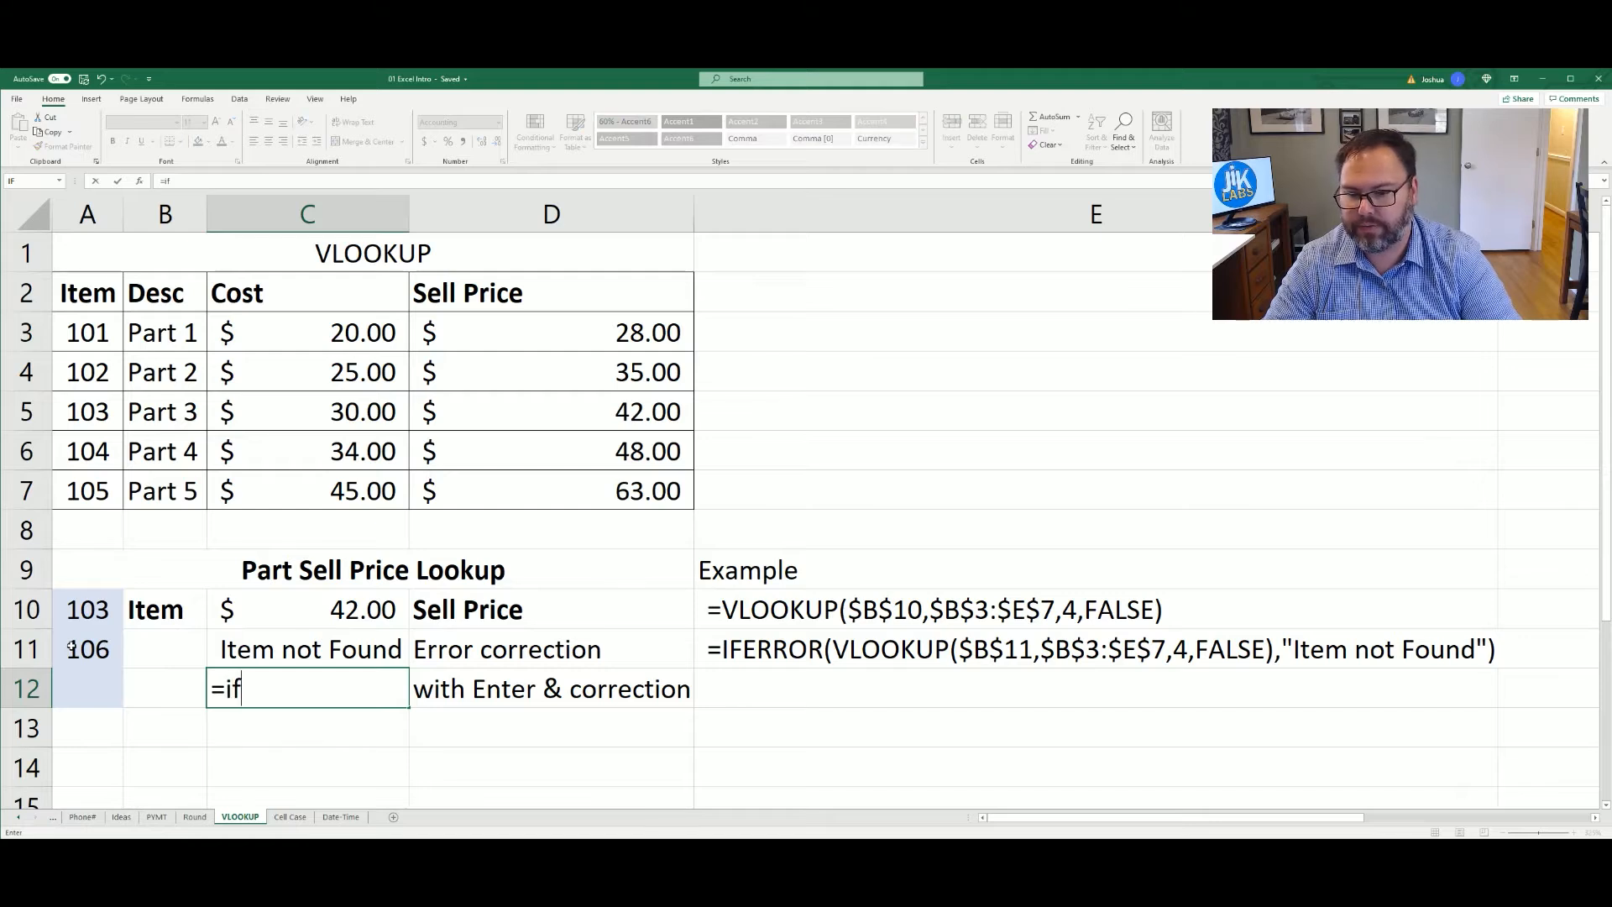
click(81, 687)
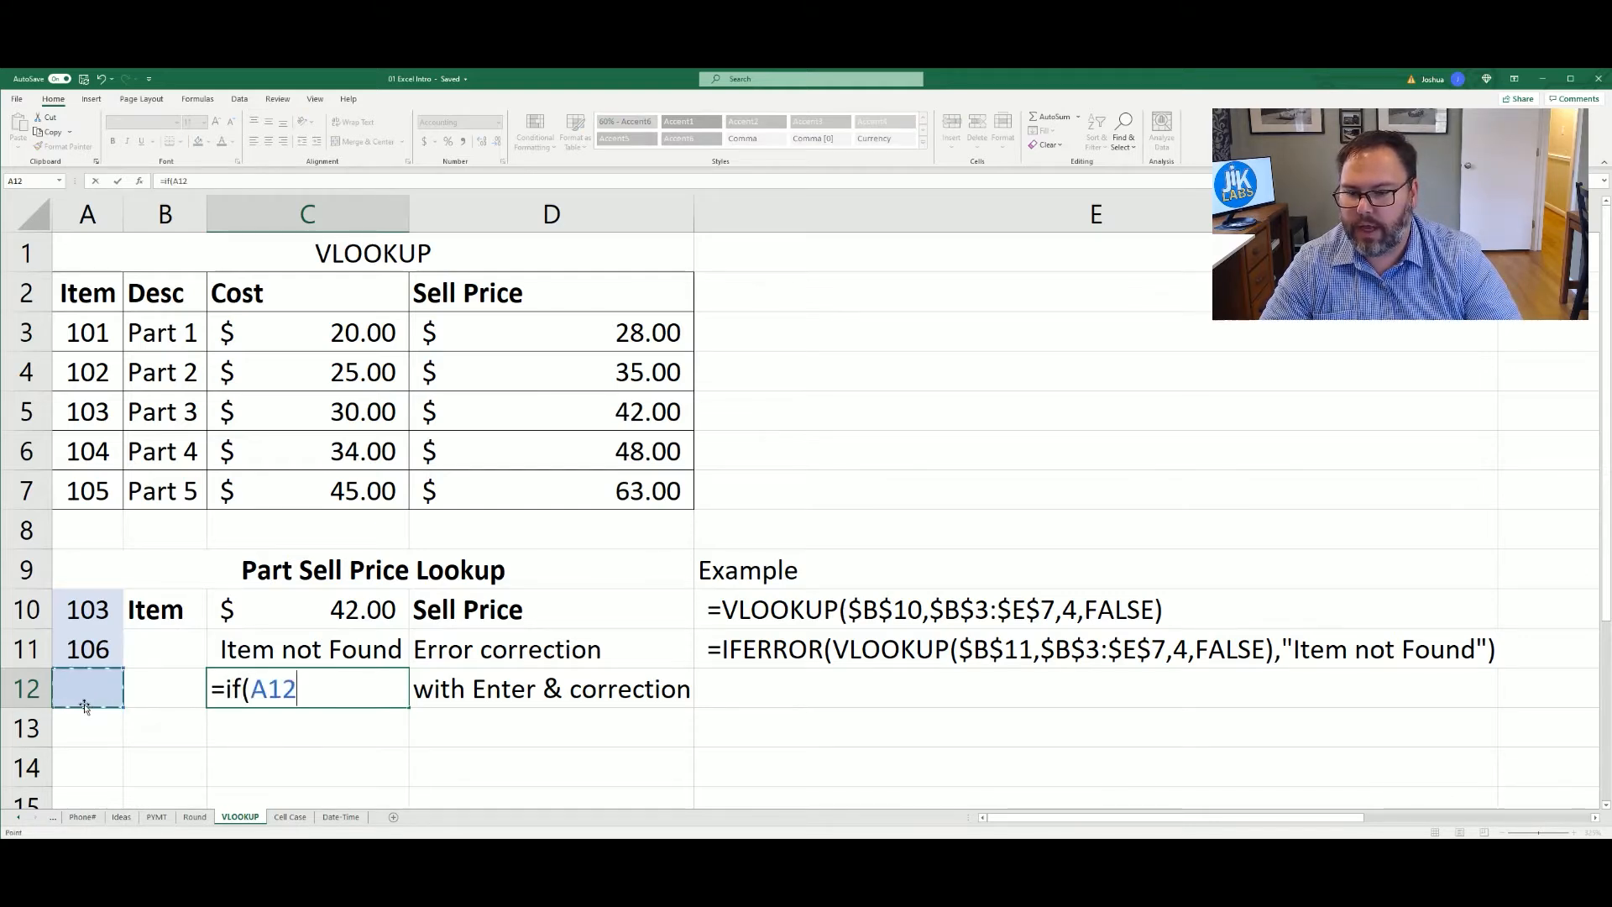
text(="")
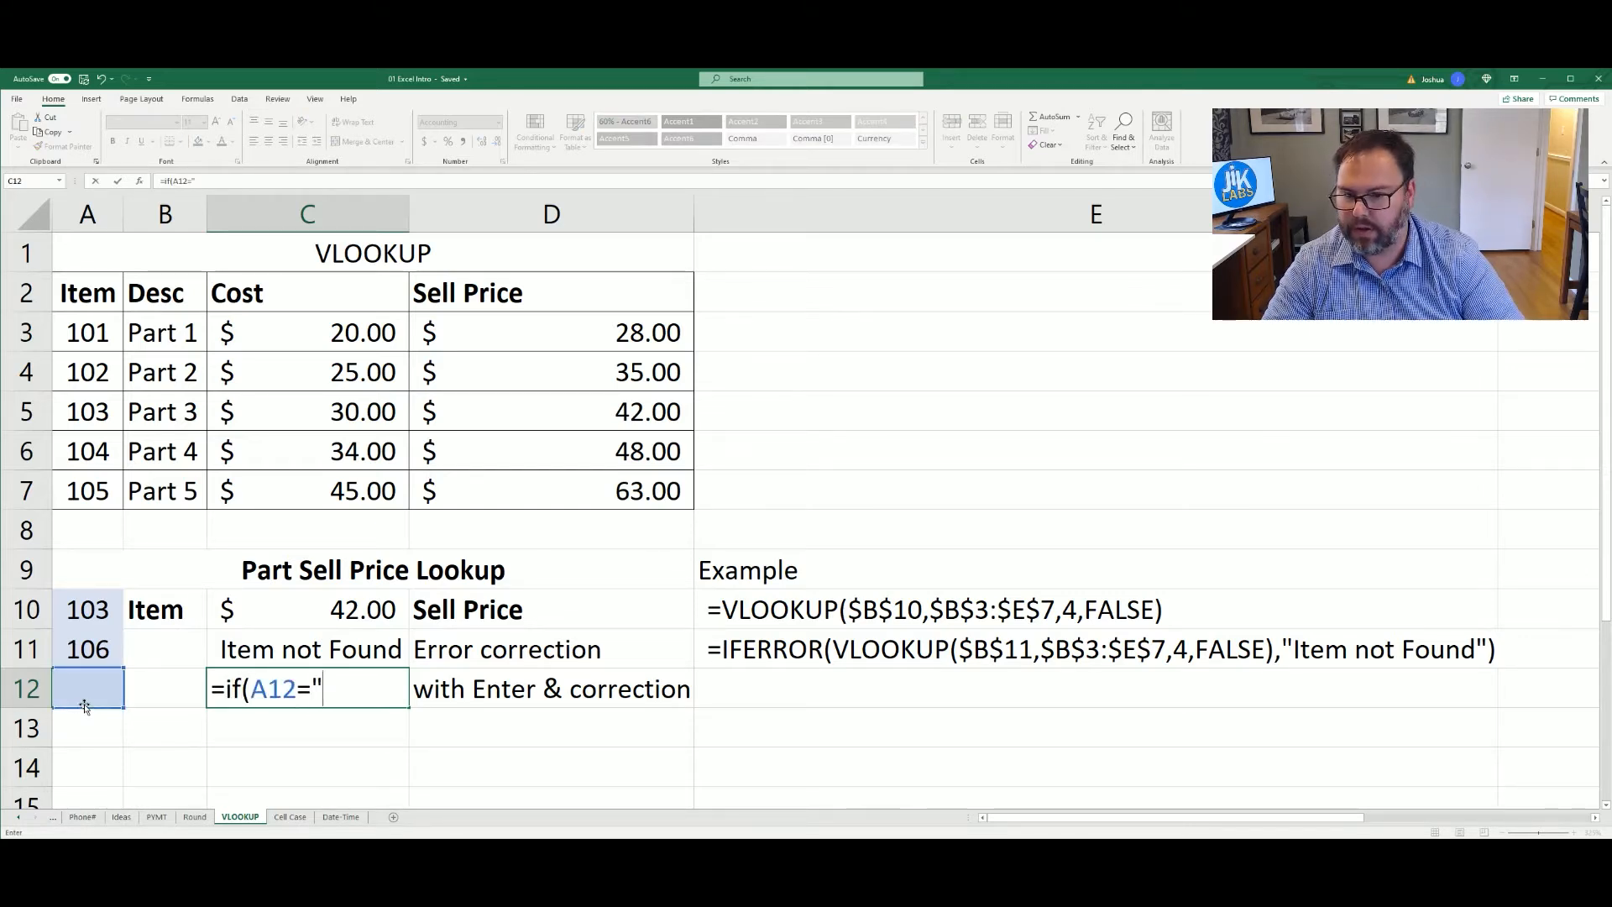
text(,)
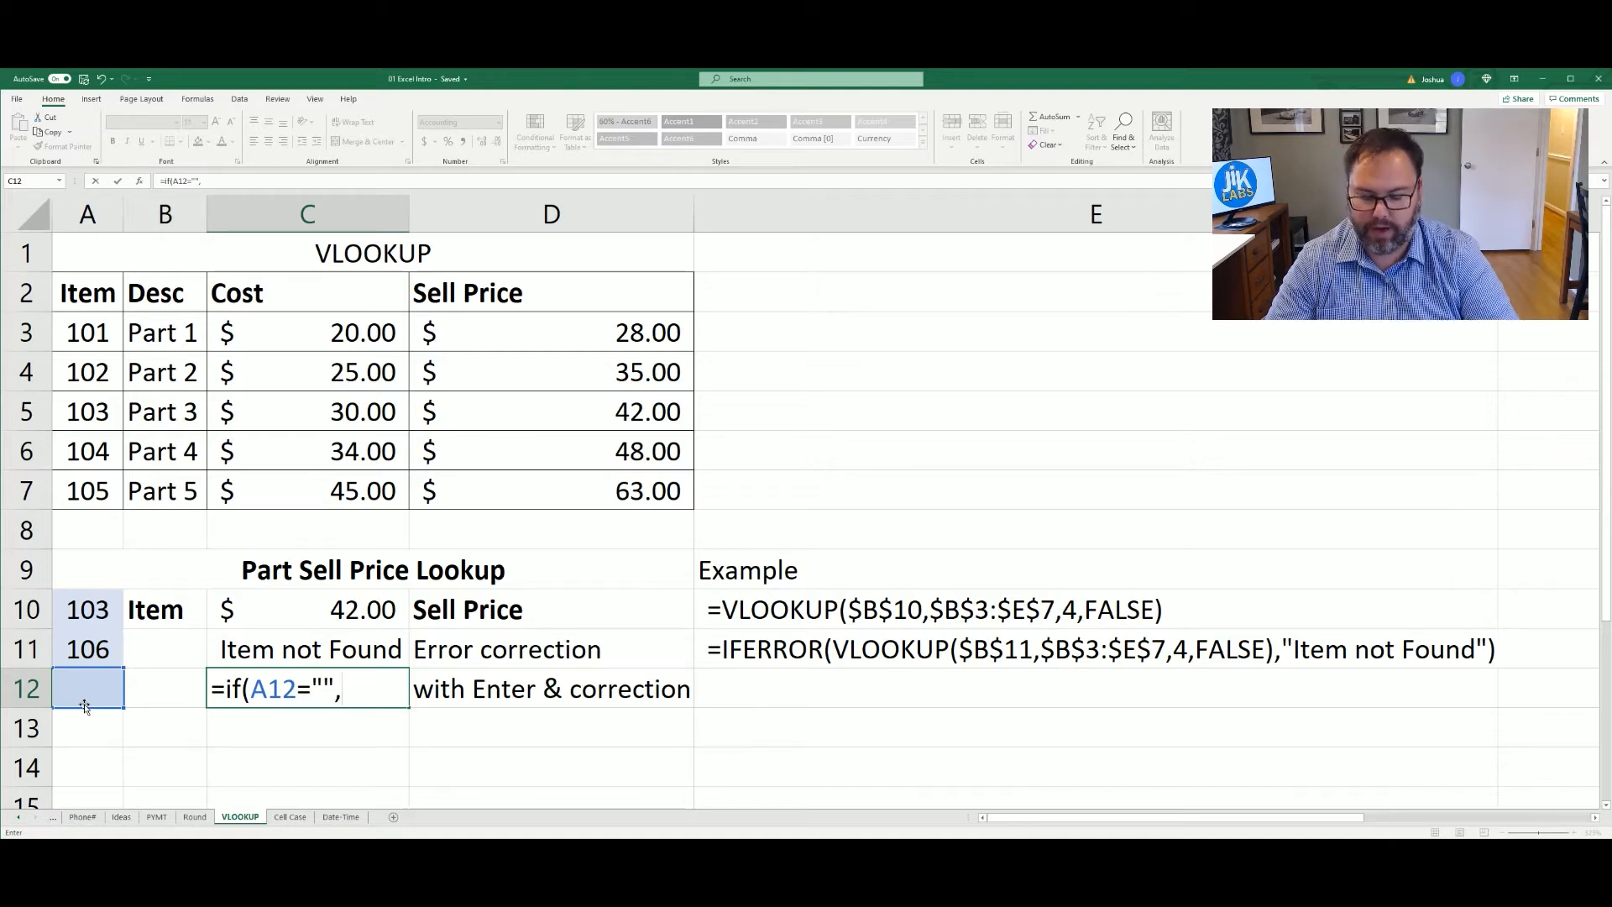
text("Enter PN")
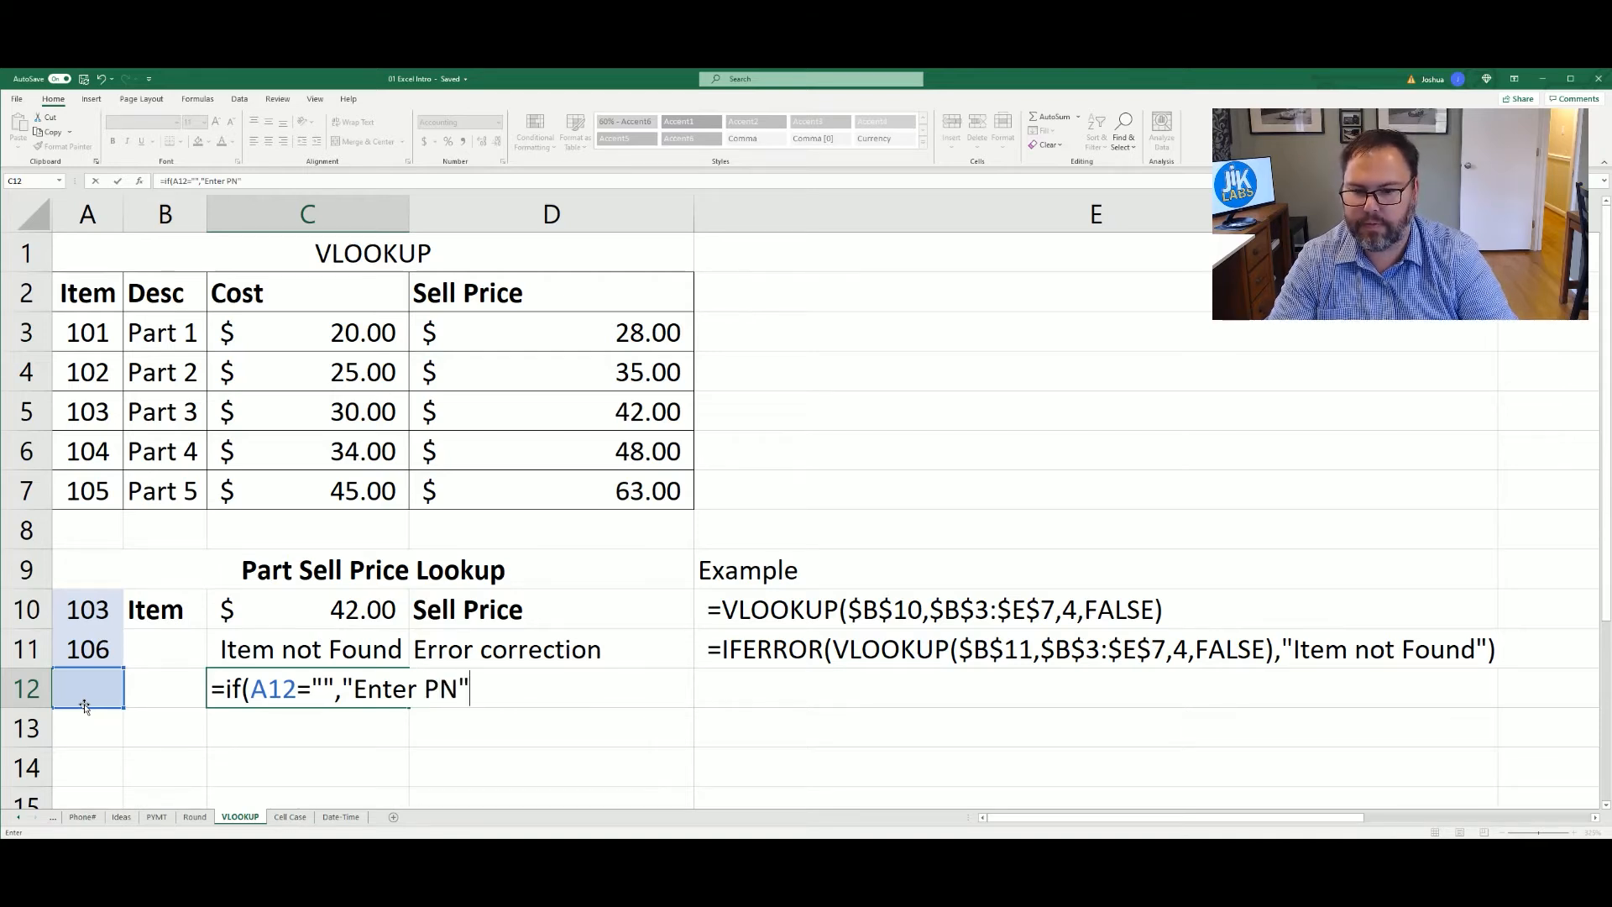
text(,)
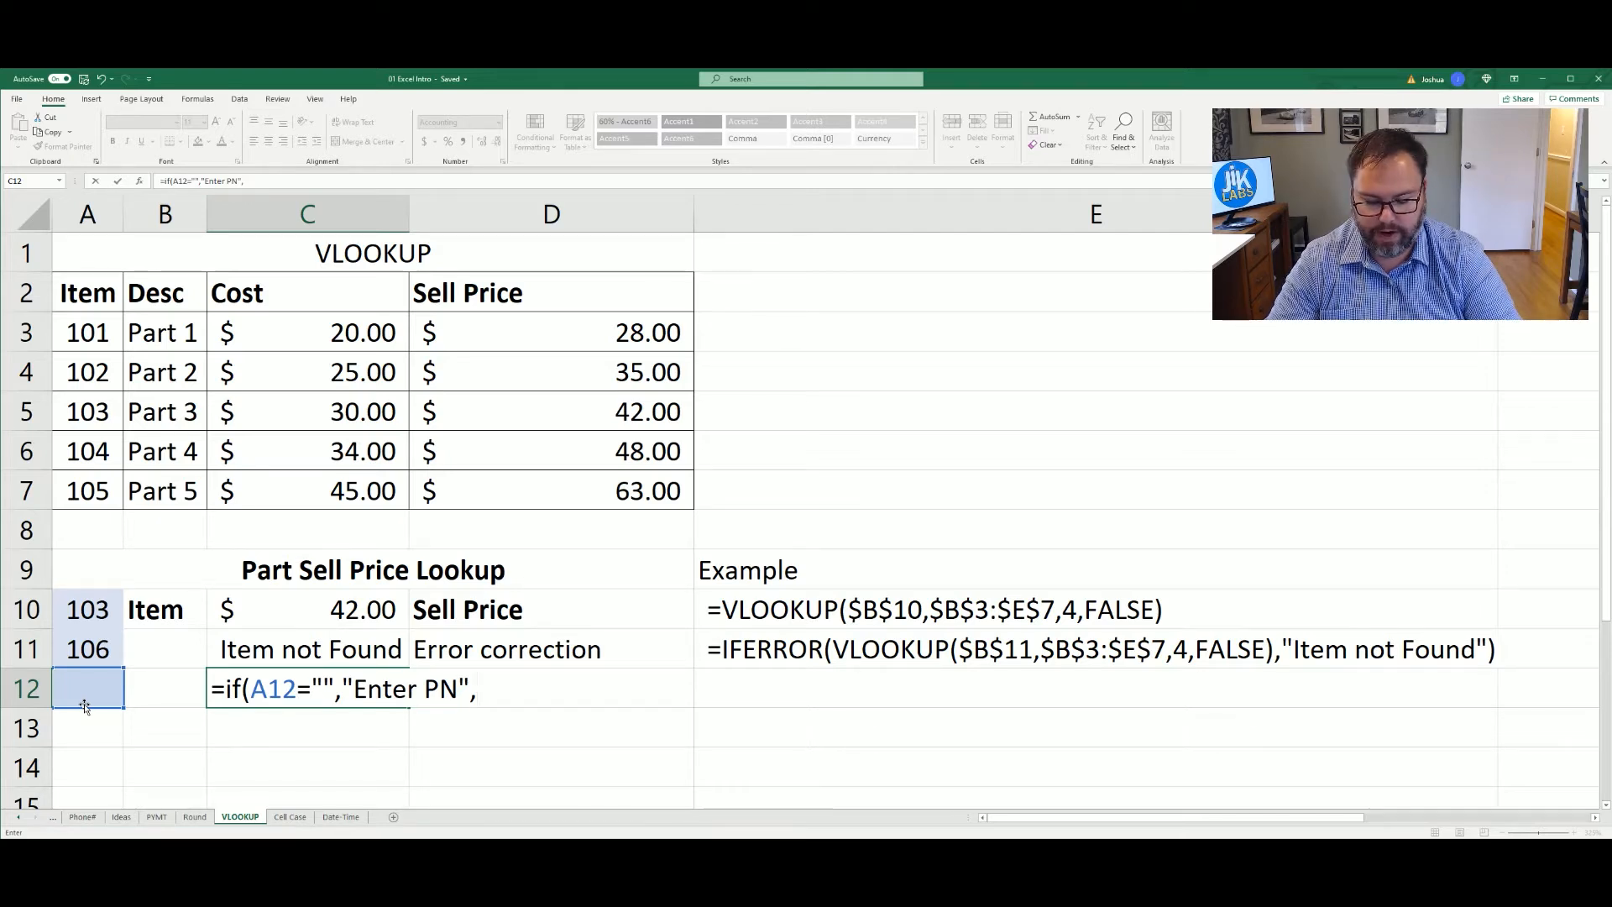
- Nest an IFERROR with a VLOOKUP of A12 in A3:D7, column 4, FALSE, as the C12 formula's value-if-false argument
text(i)
text(fe)
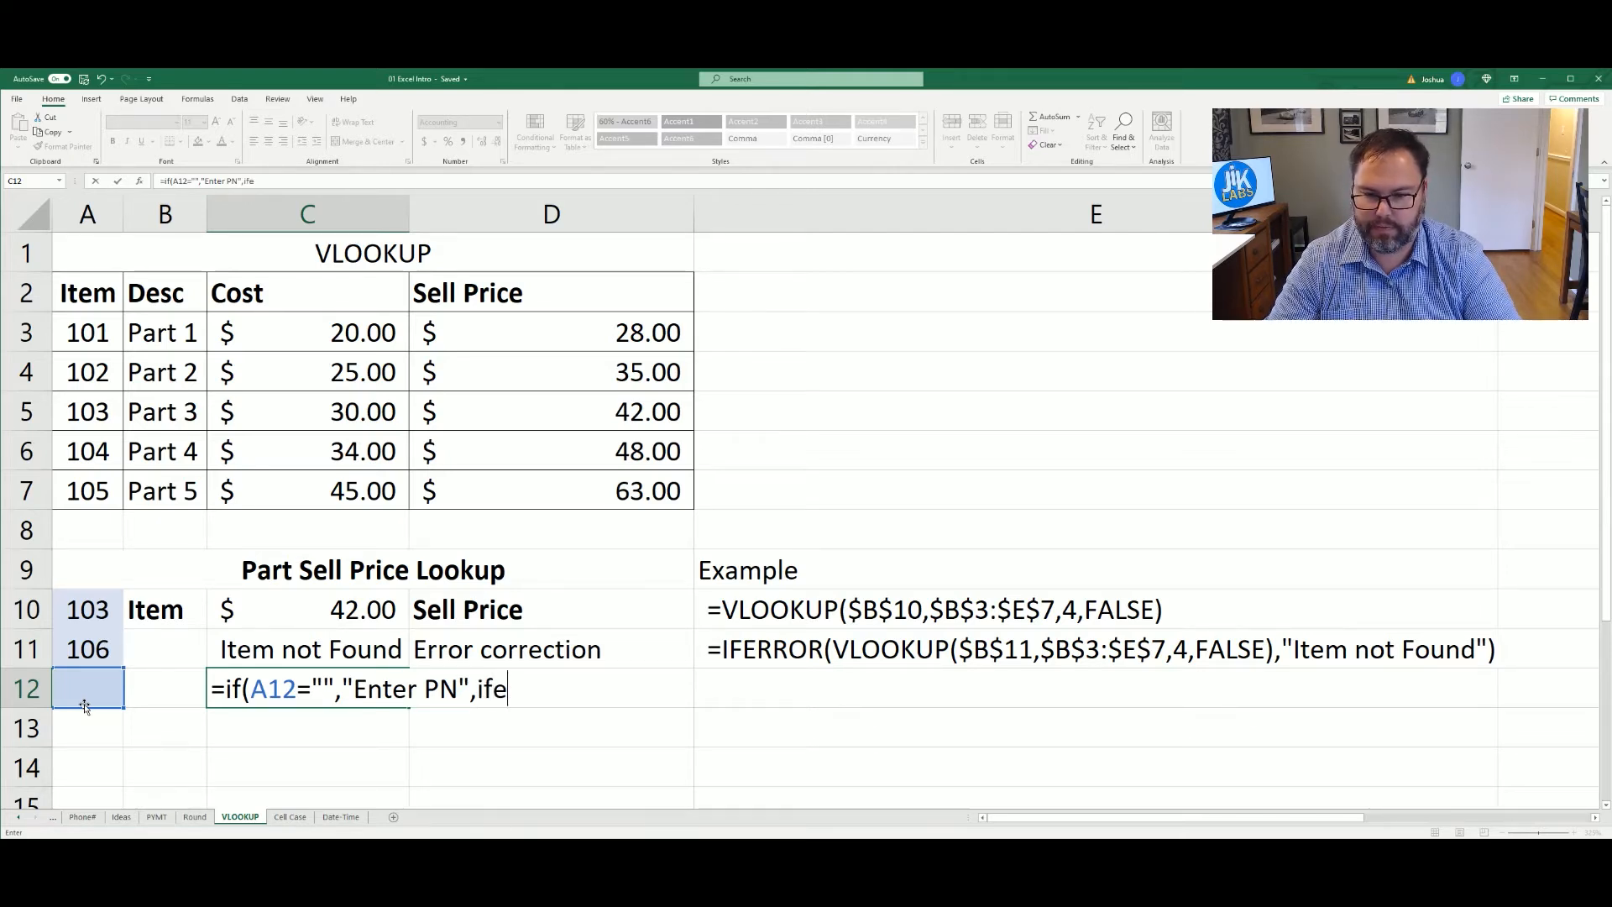
text(rror()
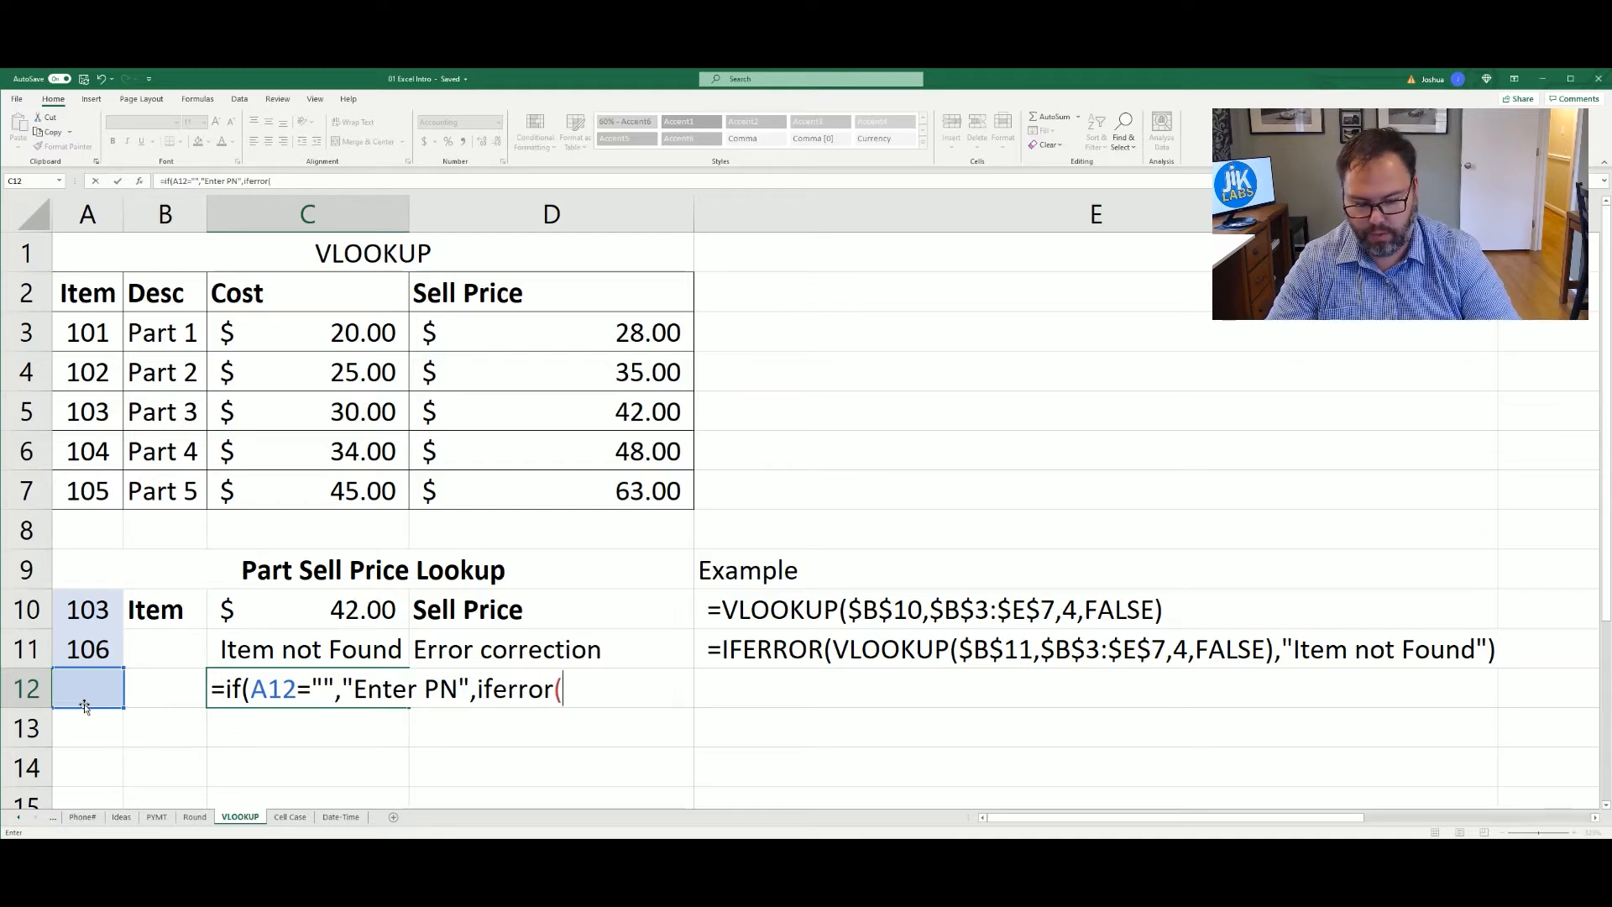
text(vlookup()
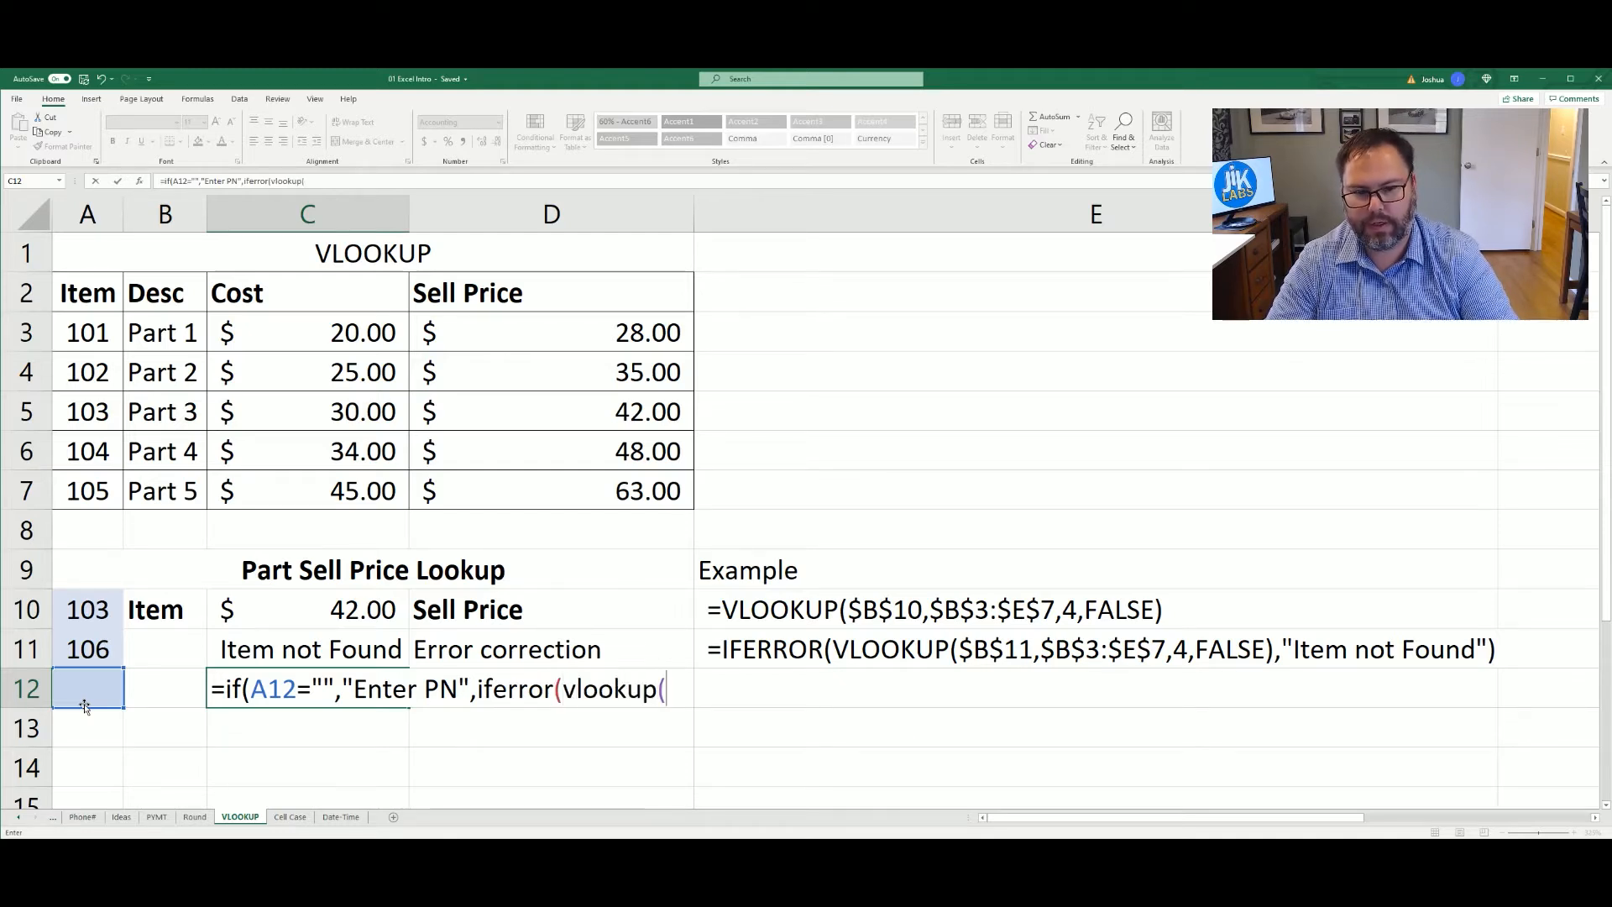
click(87, 690)
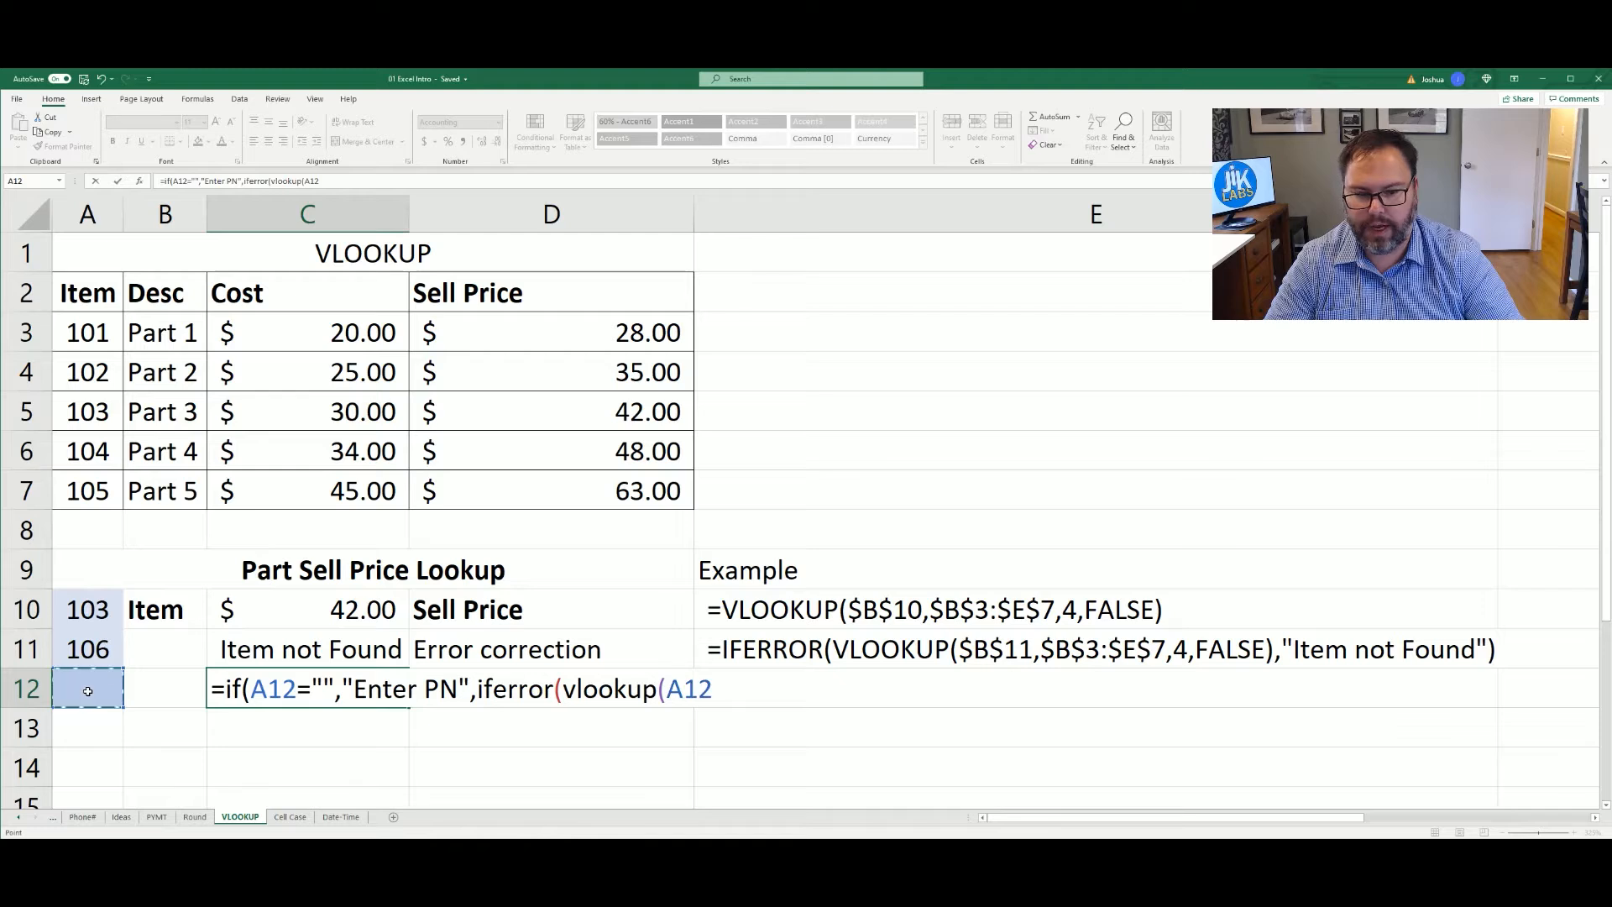
text(,)
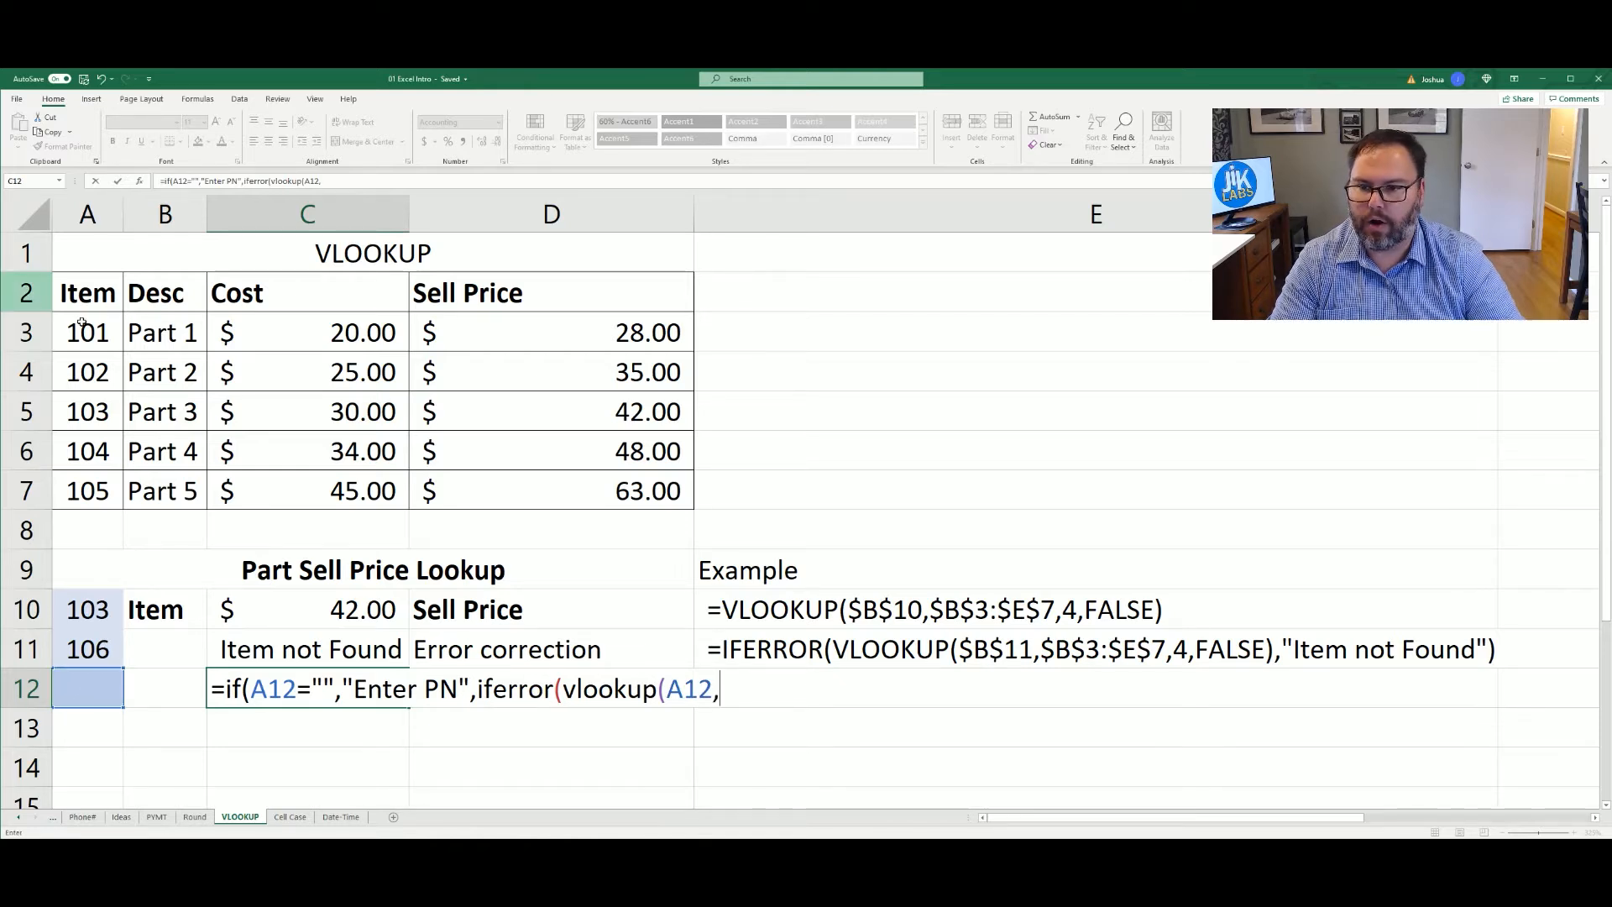
drag(87, 332, 552, 496)
text(,)
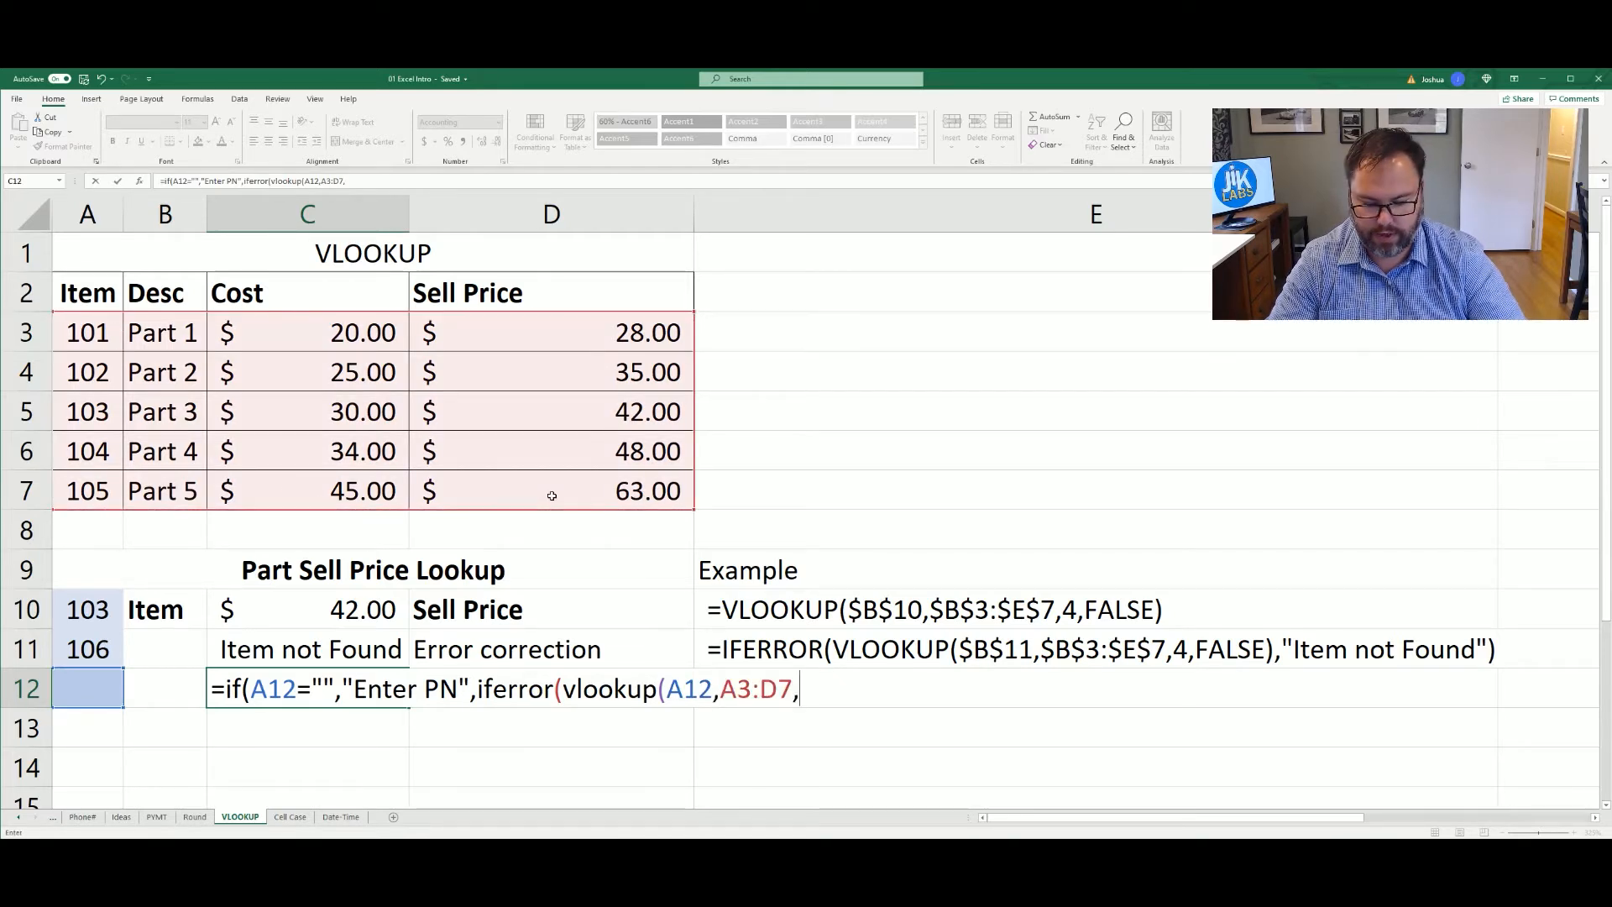
text(4,f)
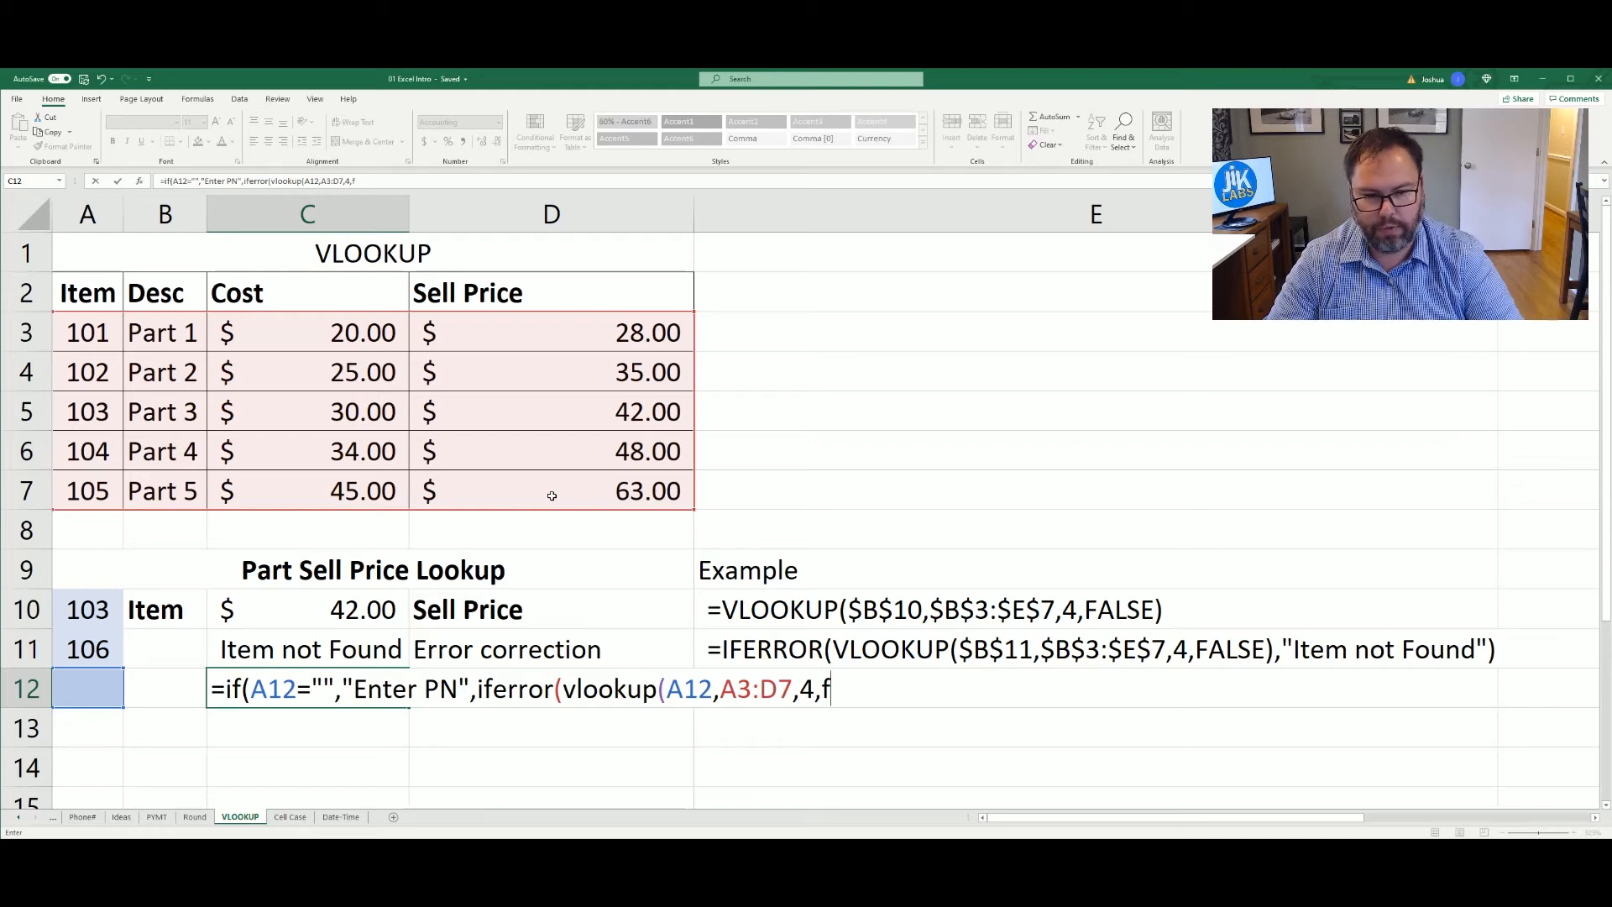
text(alse)
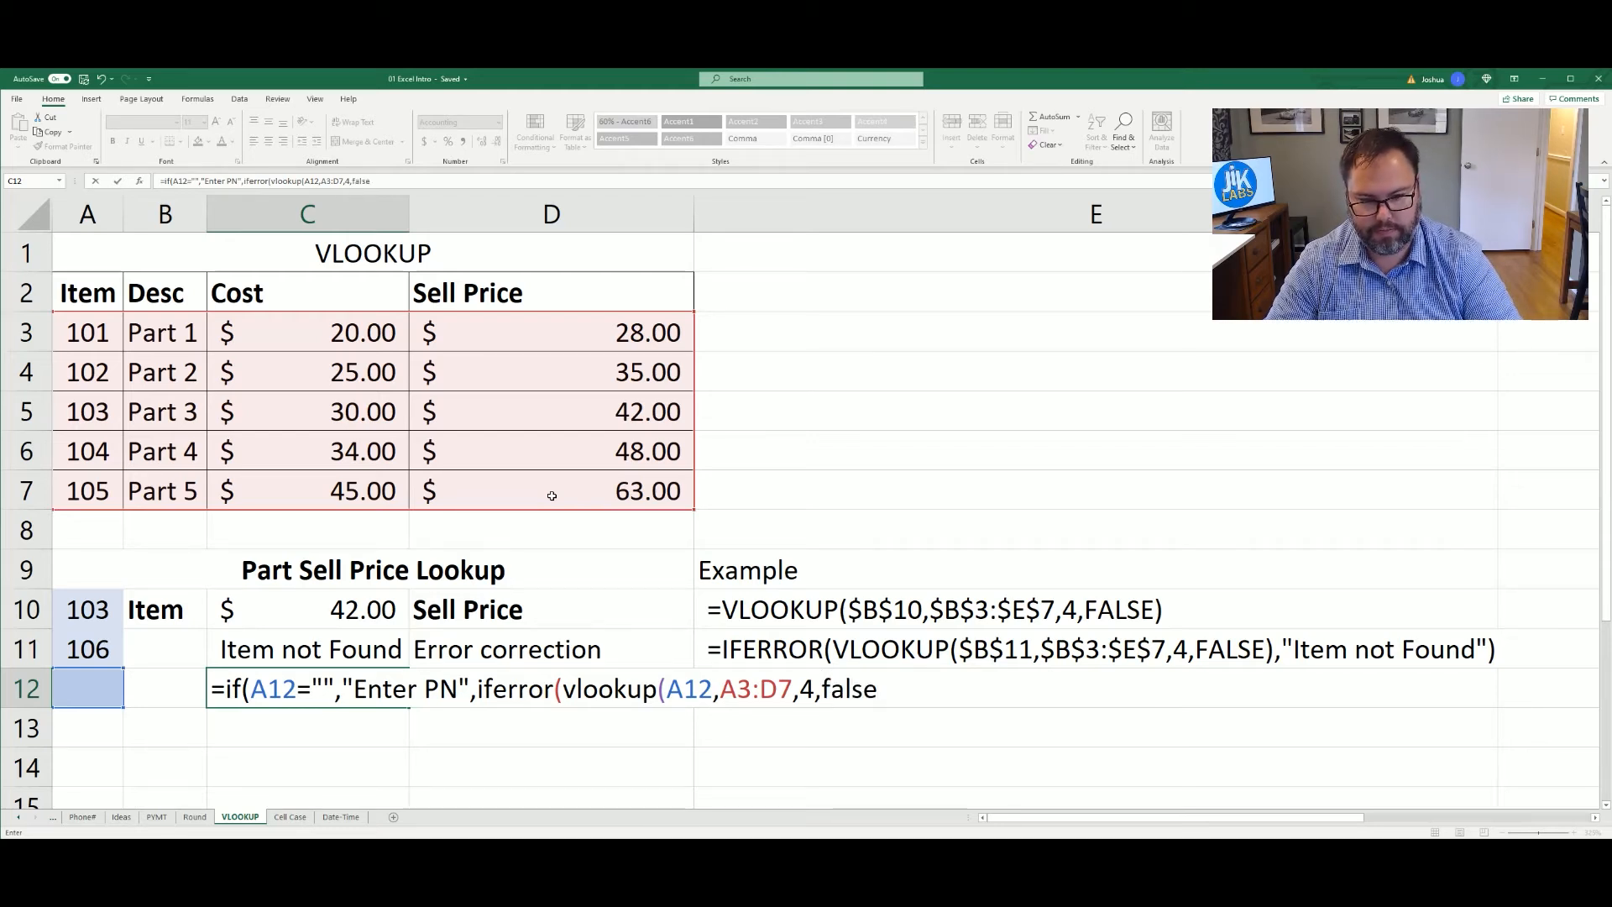
- Complete the C12 formula with "Item not Found" as the IFERROR fallback and close all parentheses
text()m)
key(BackSpace)
text(,"Ite)
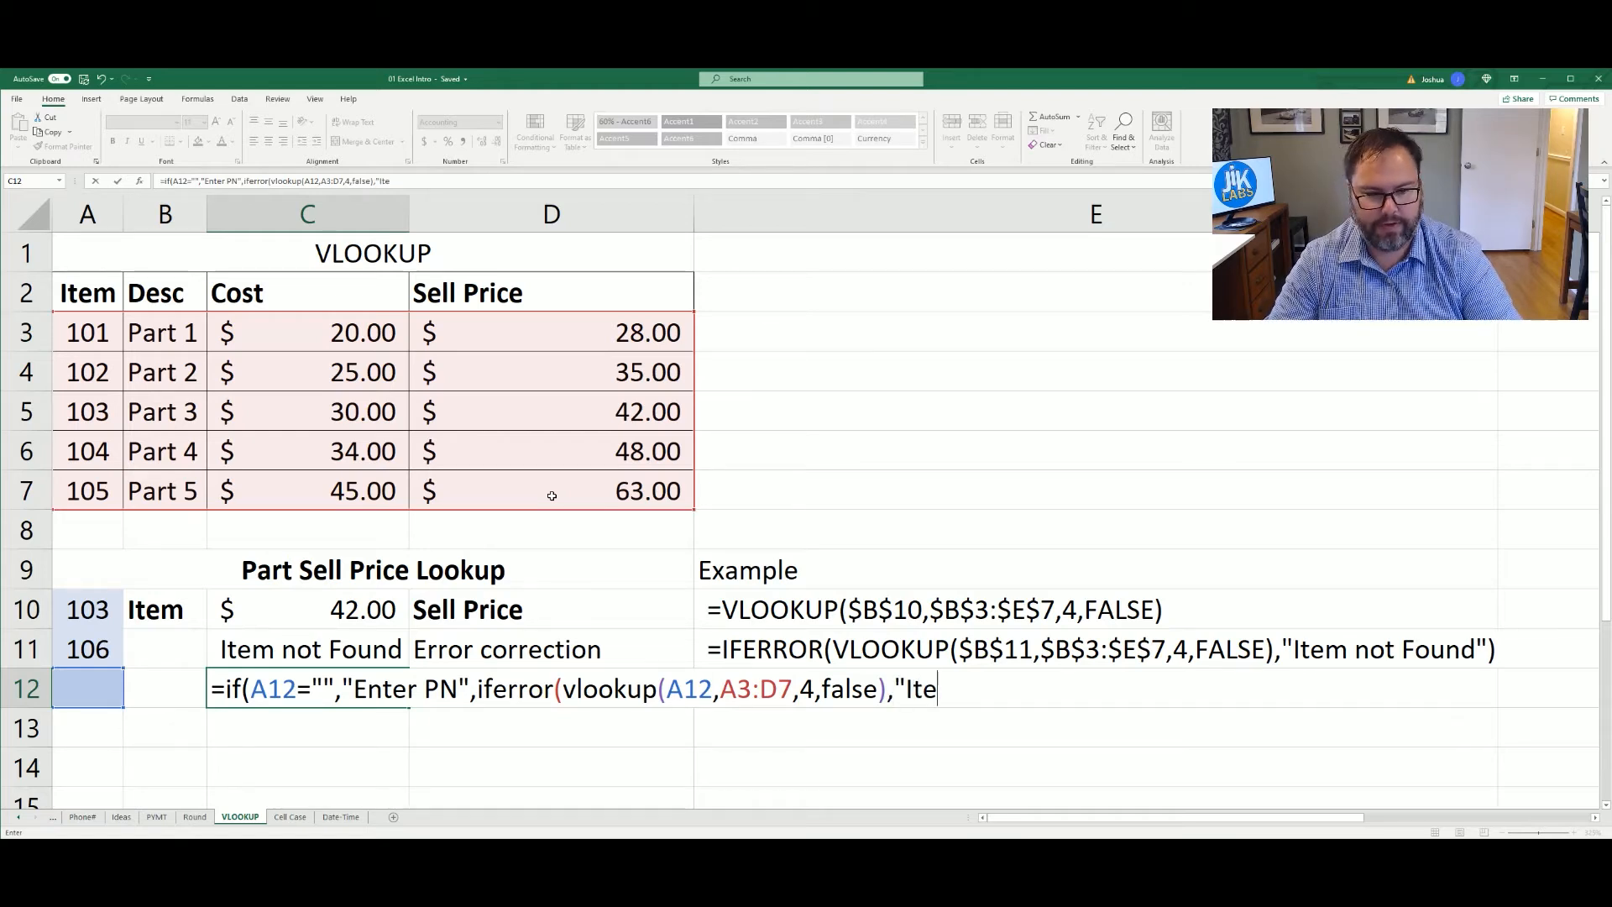
text(m not )
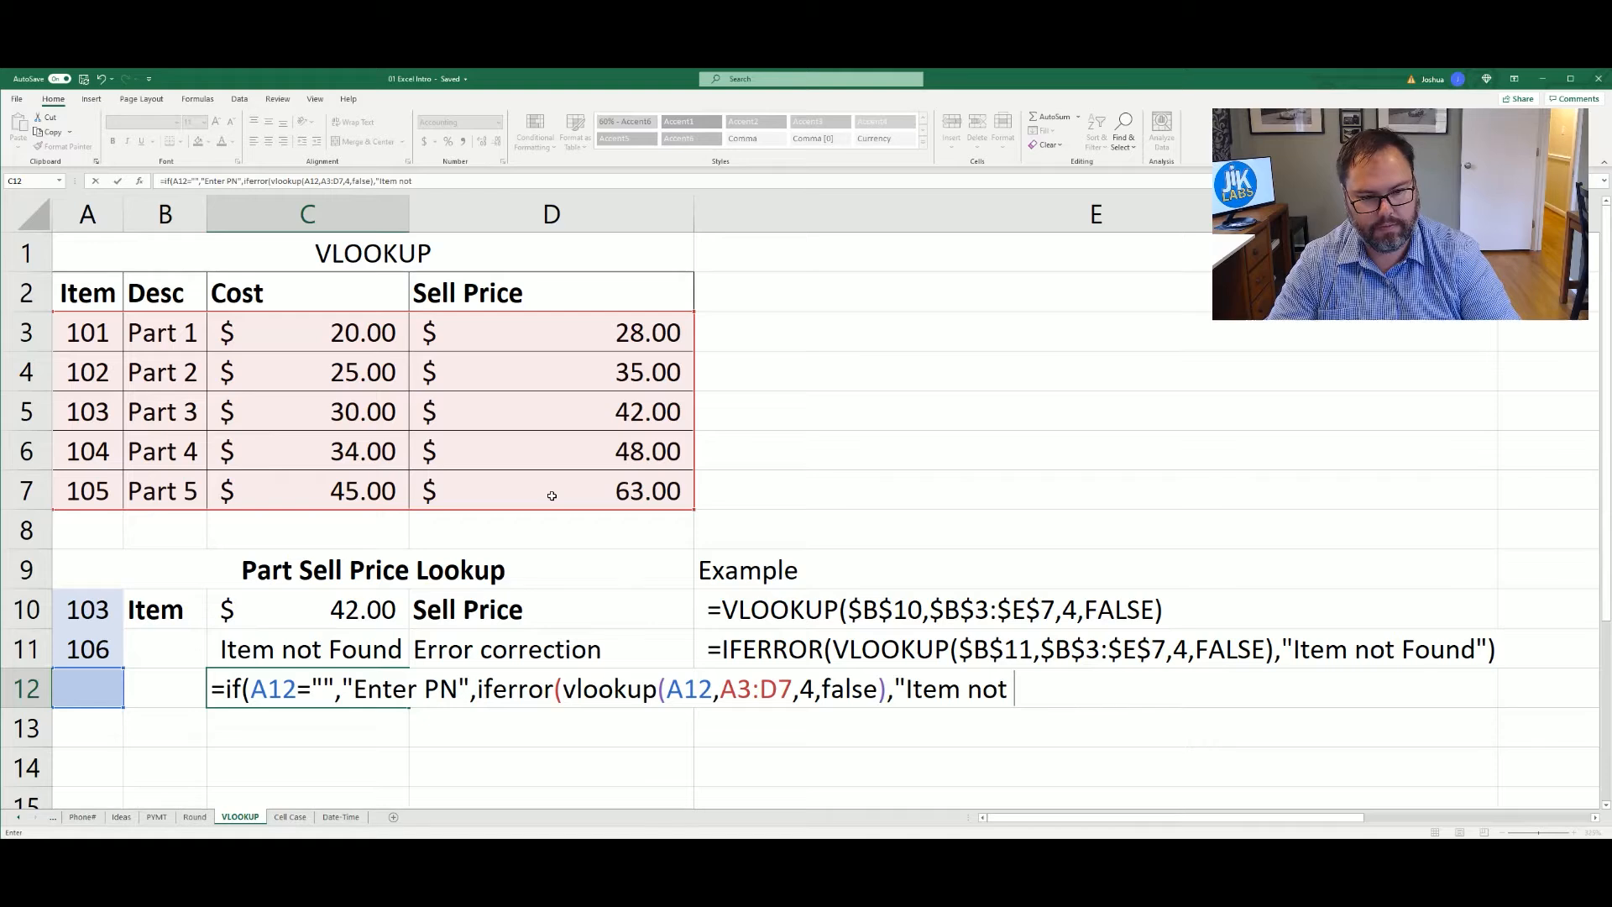
text(Found"))
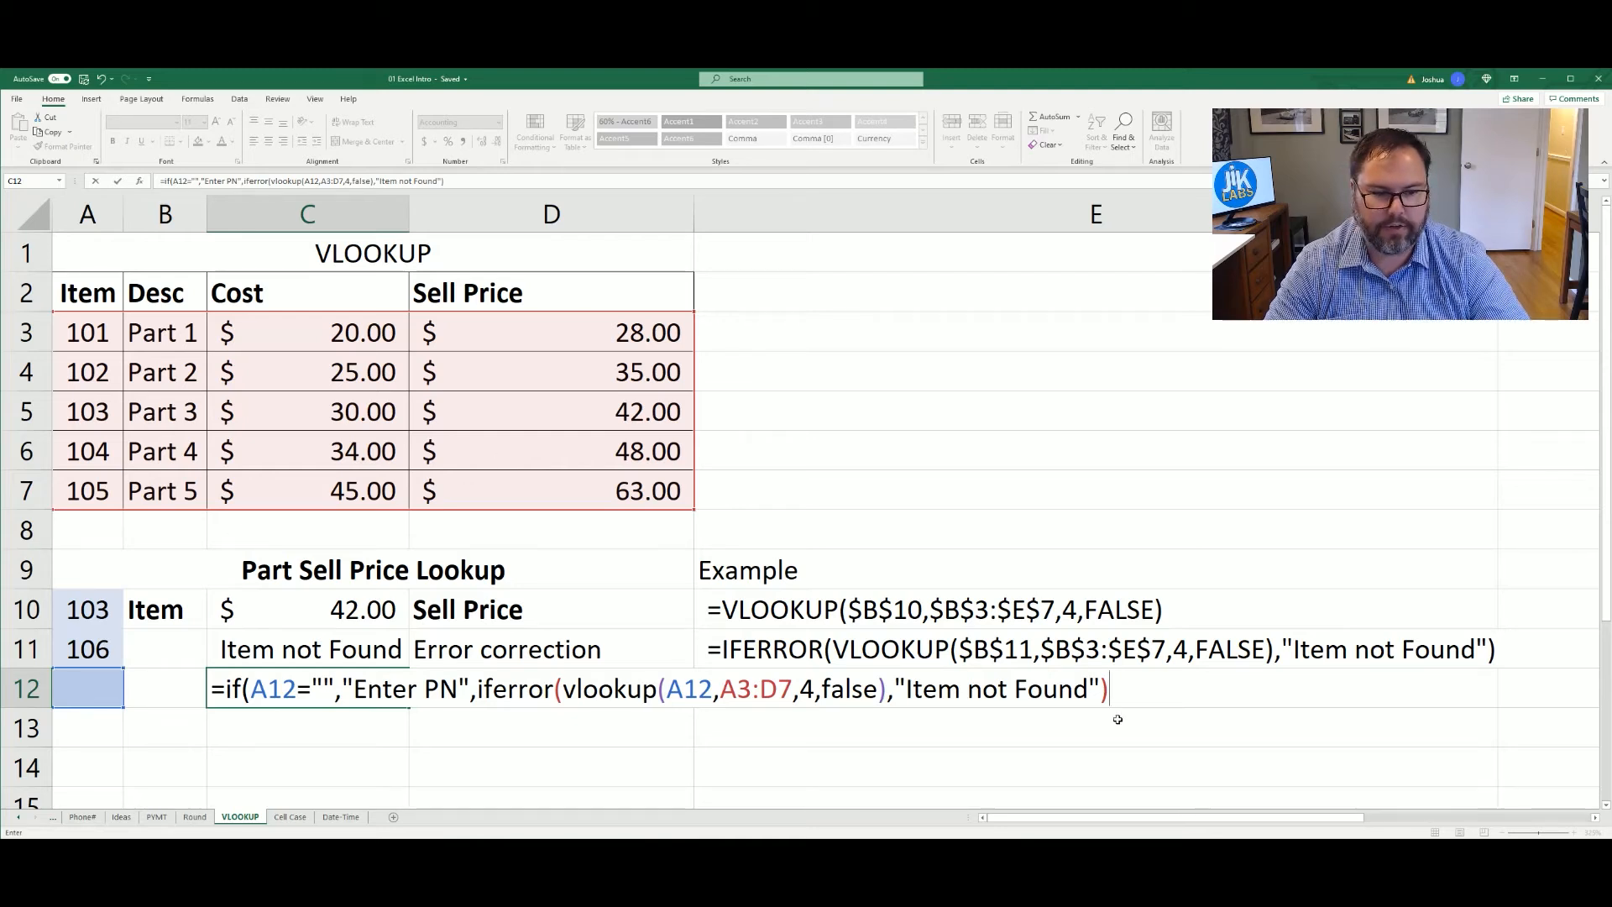
text())
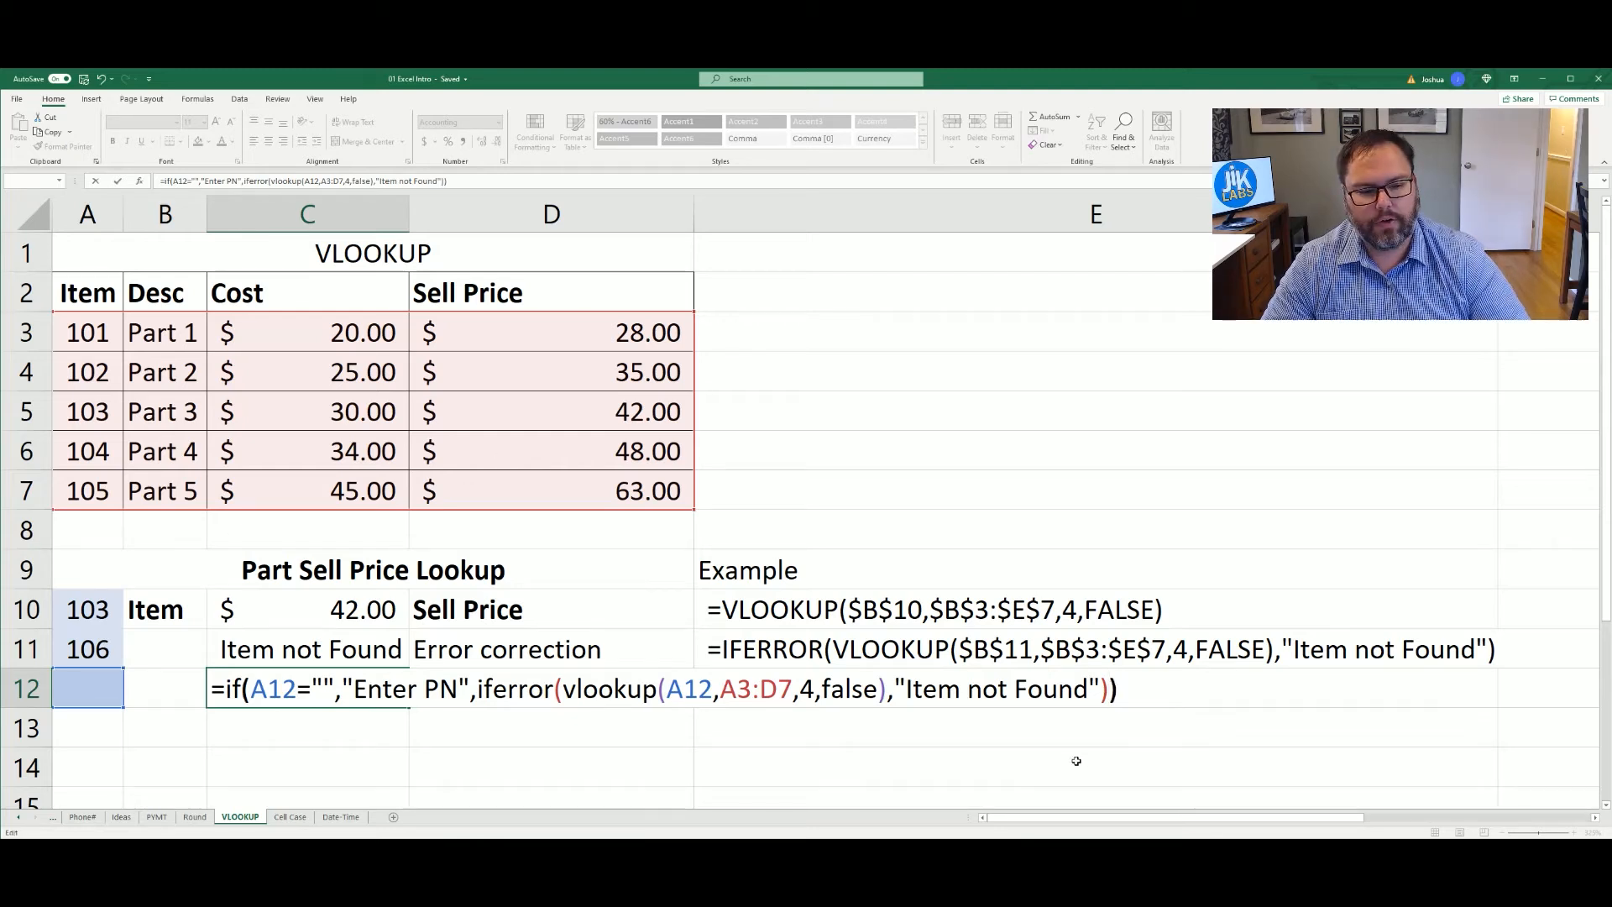
key(BackSpace)
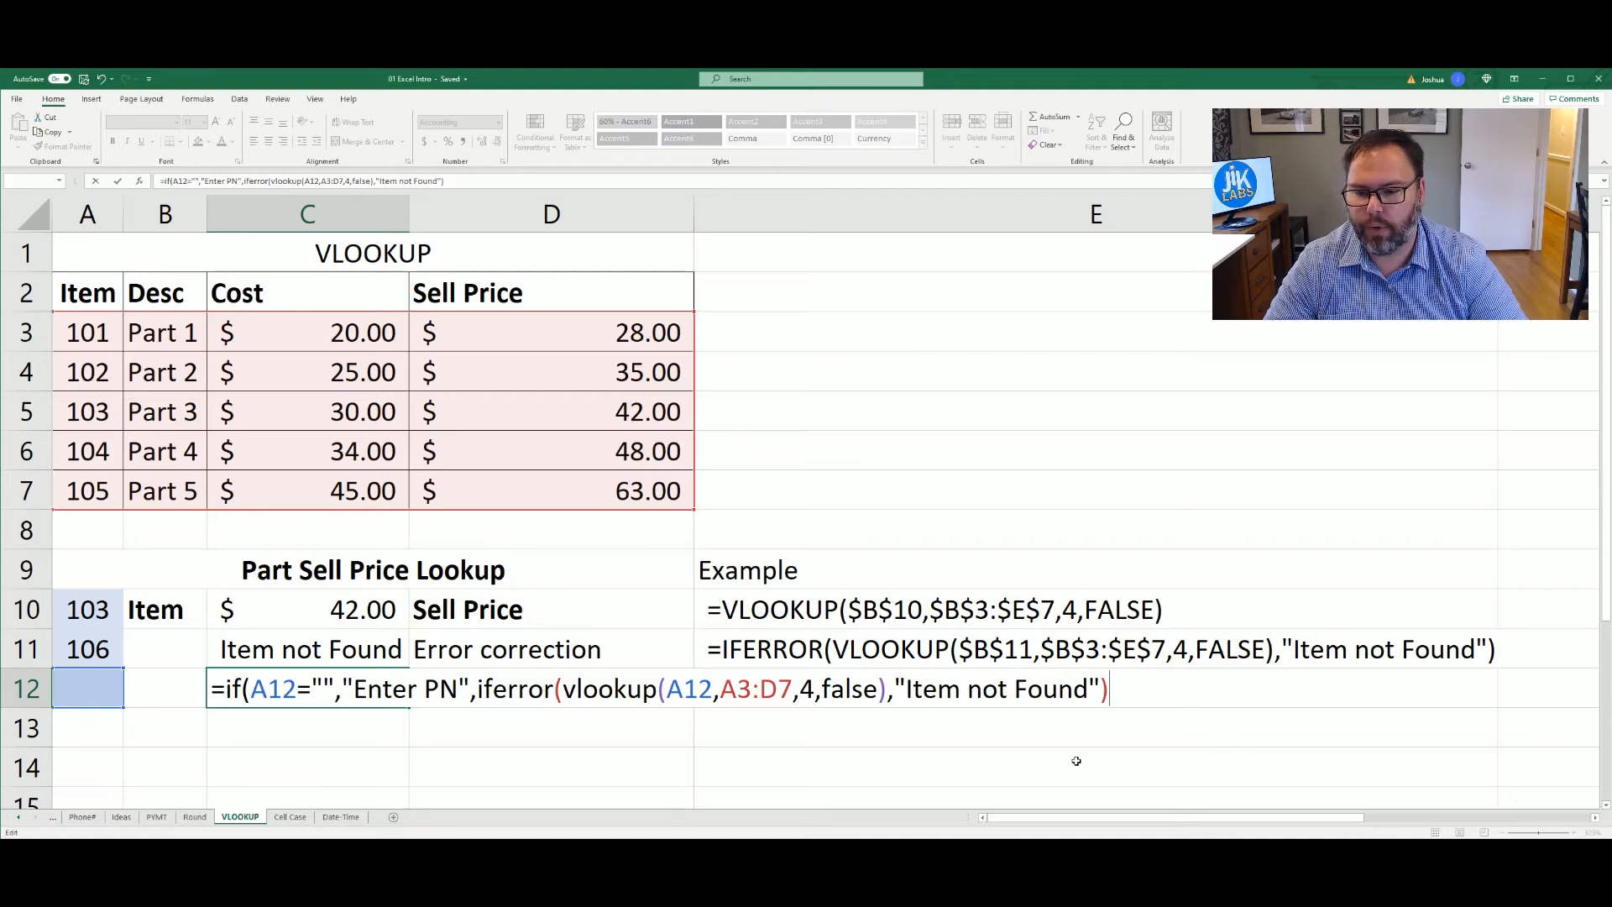
text())
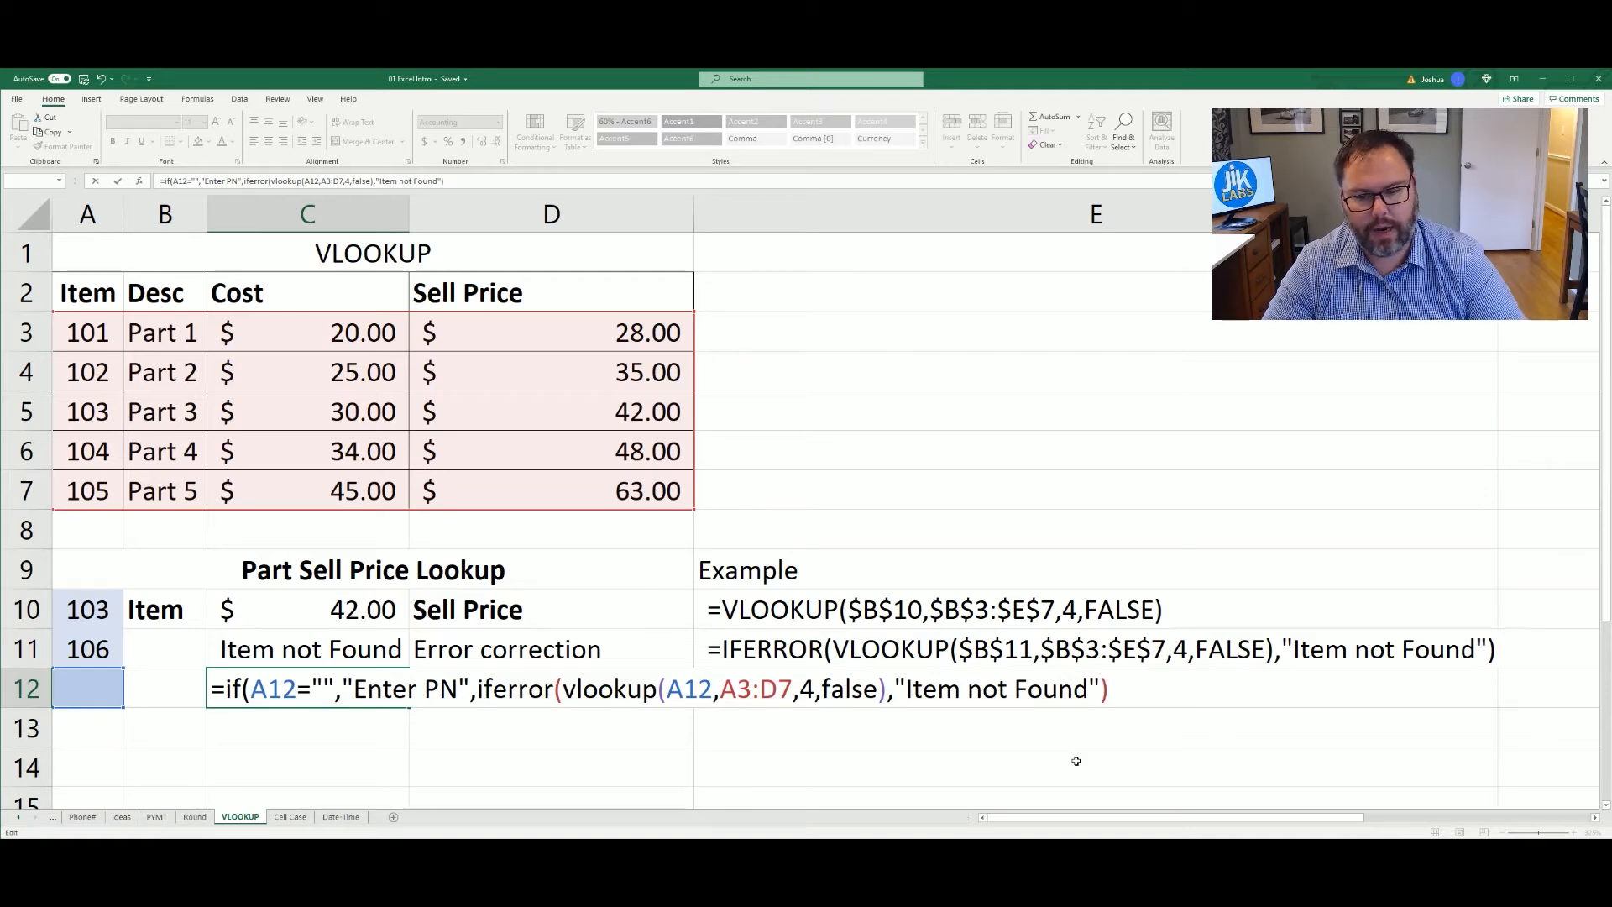
text())
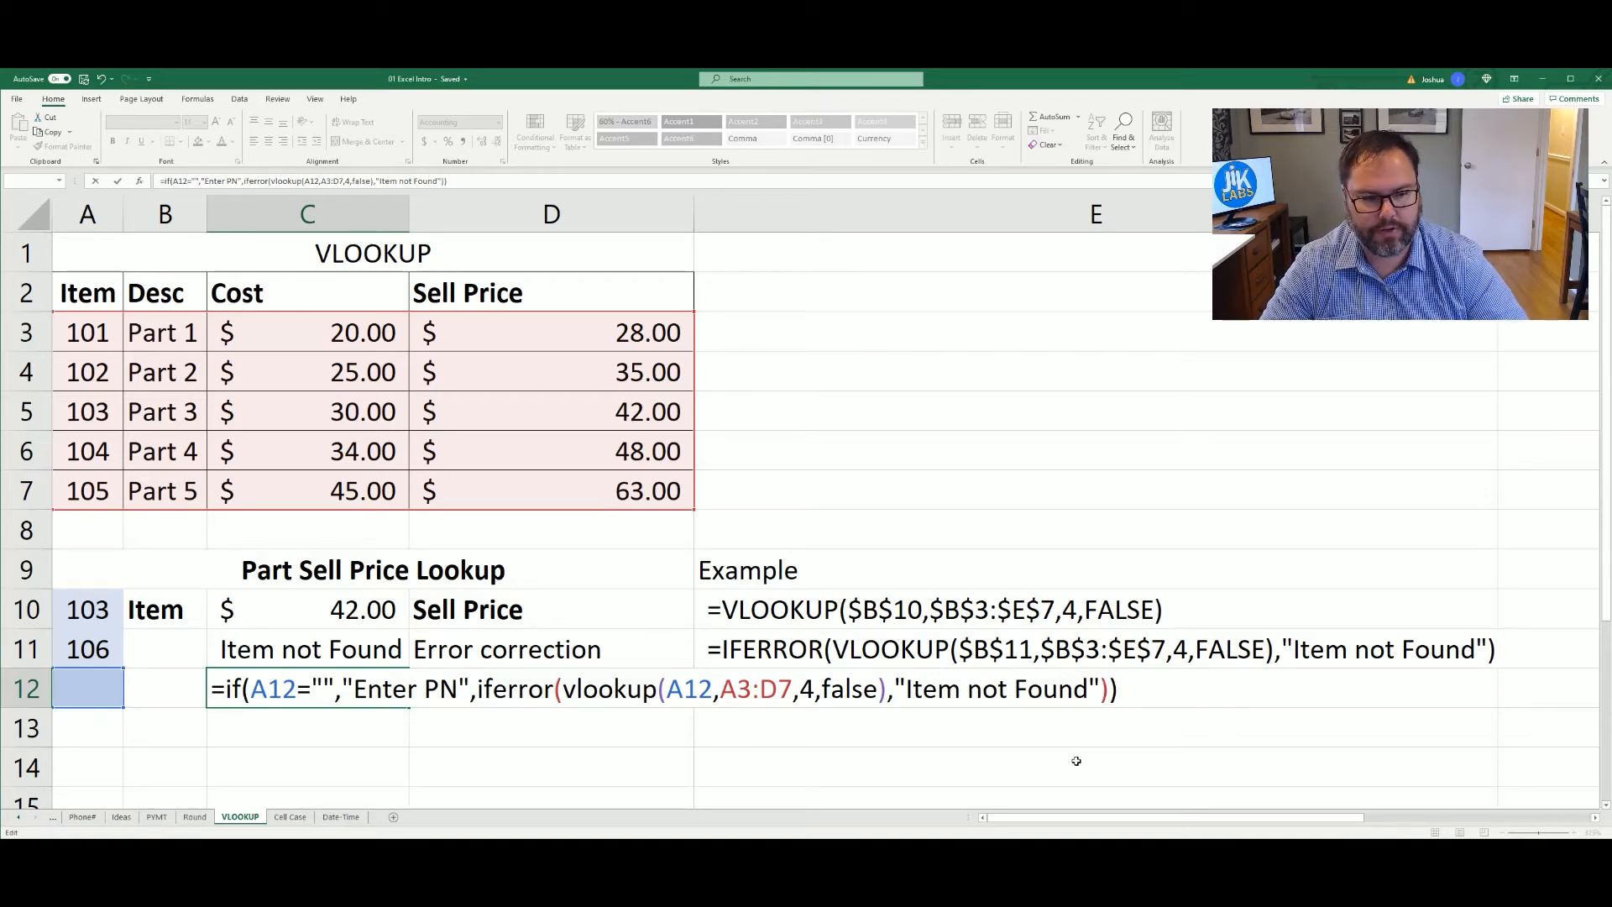
key(Return)
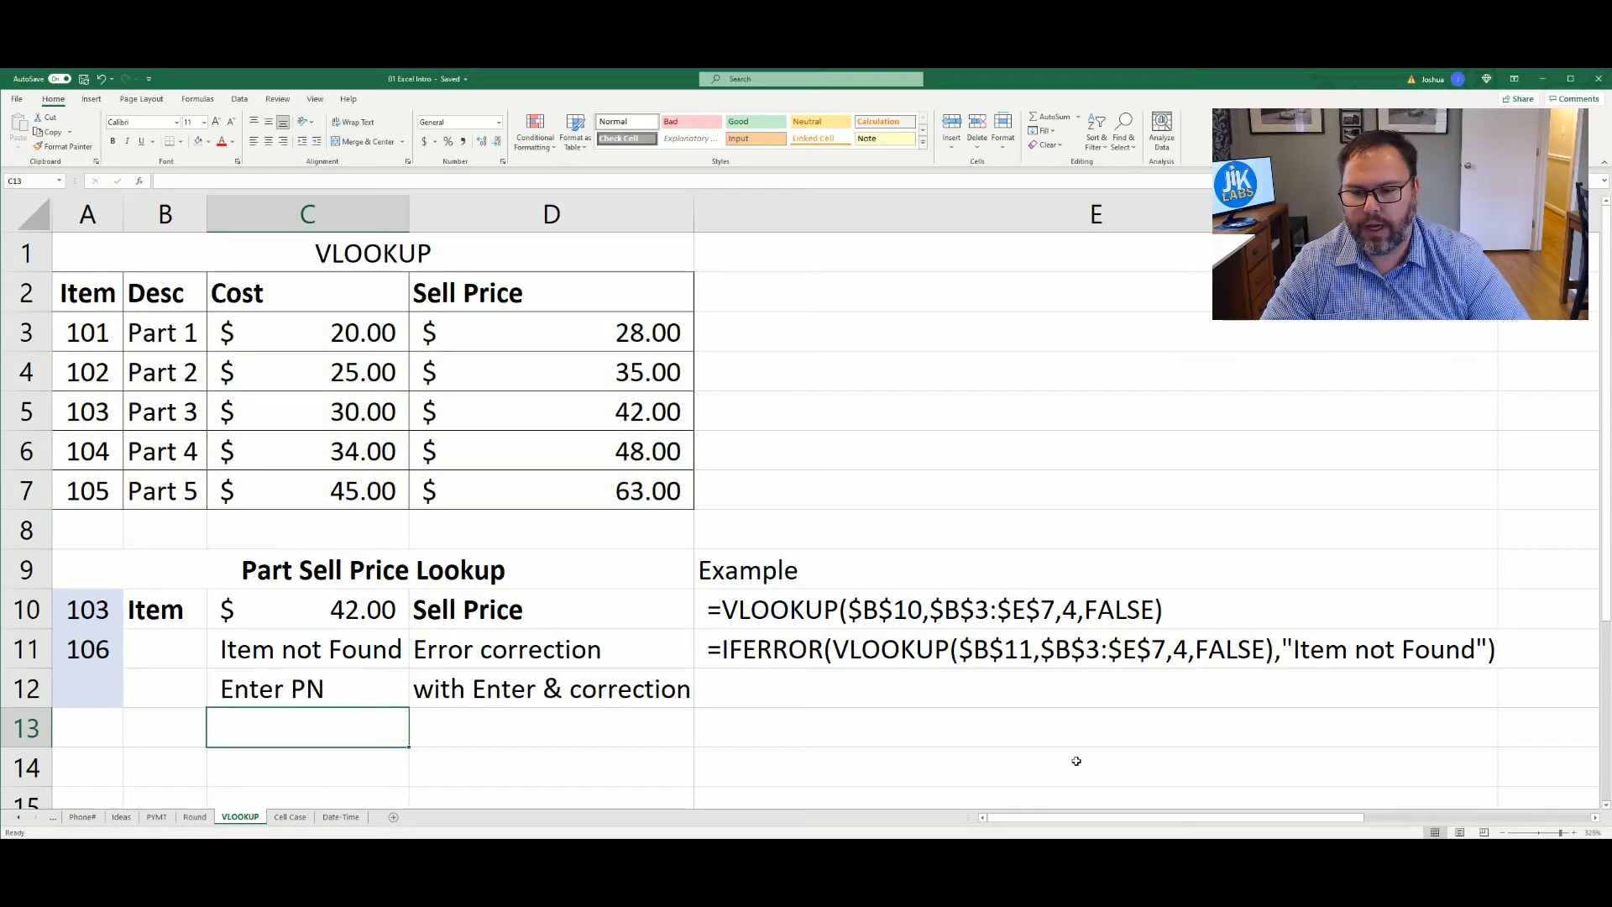
- Test the C12 formula with item number 103 and with item number 106 in A12
key(Up)
key(Left)
key(Left)
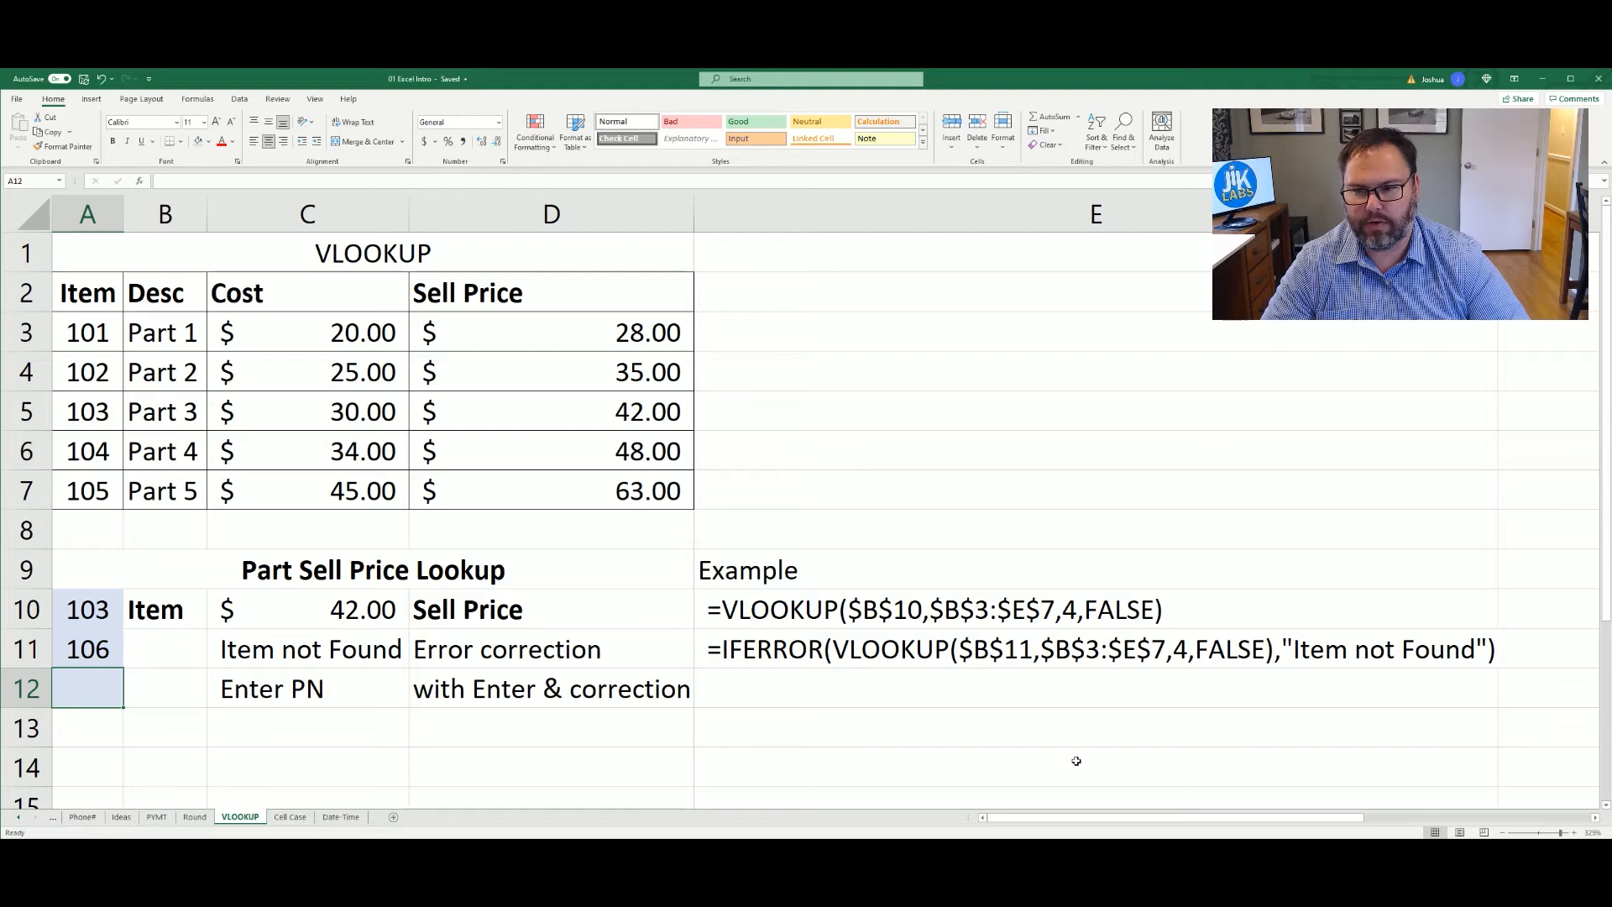
text(103)
key(Return)
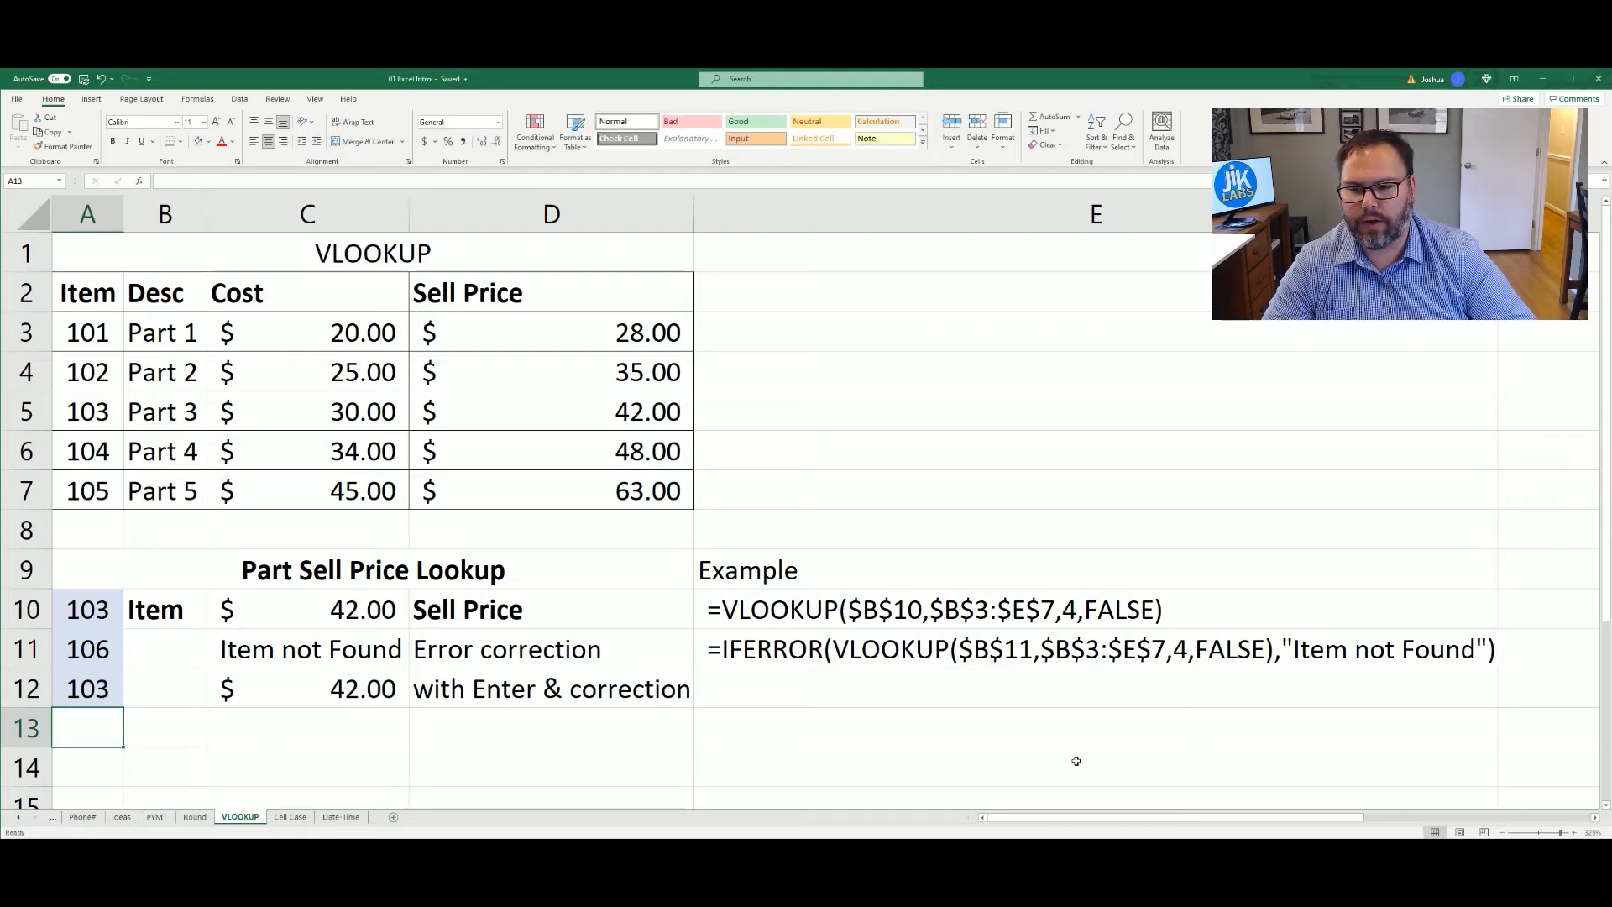
key(Up)
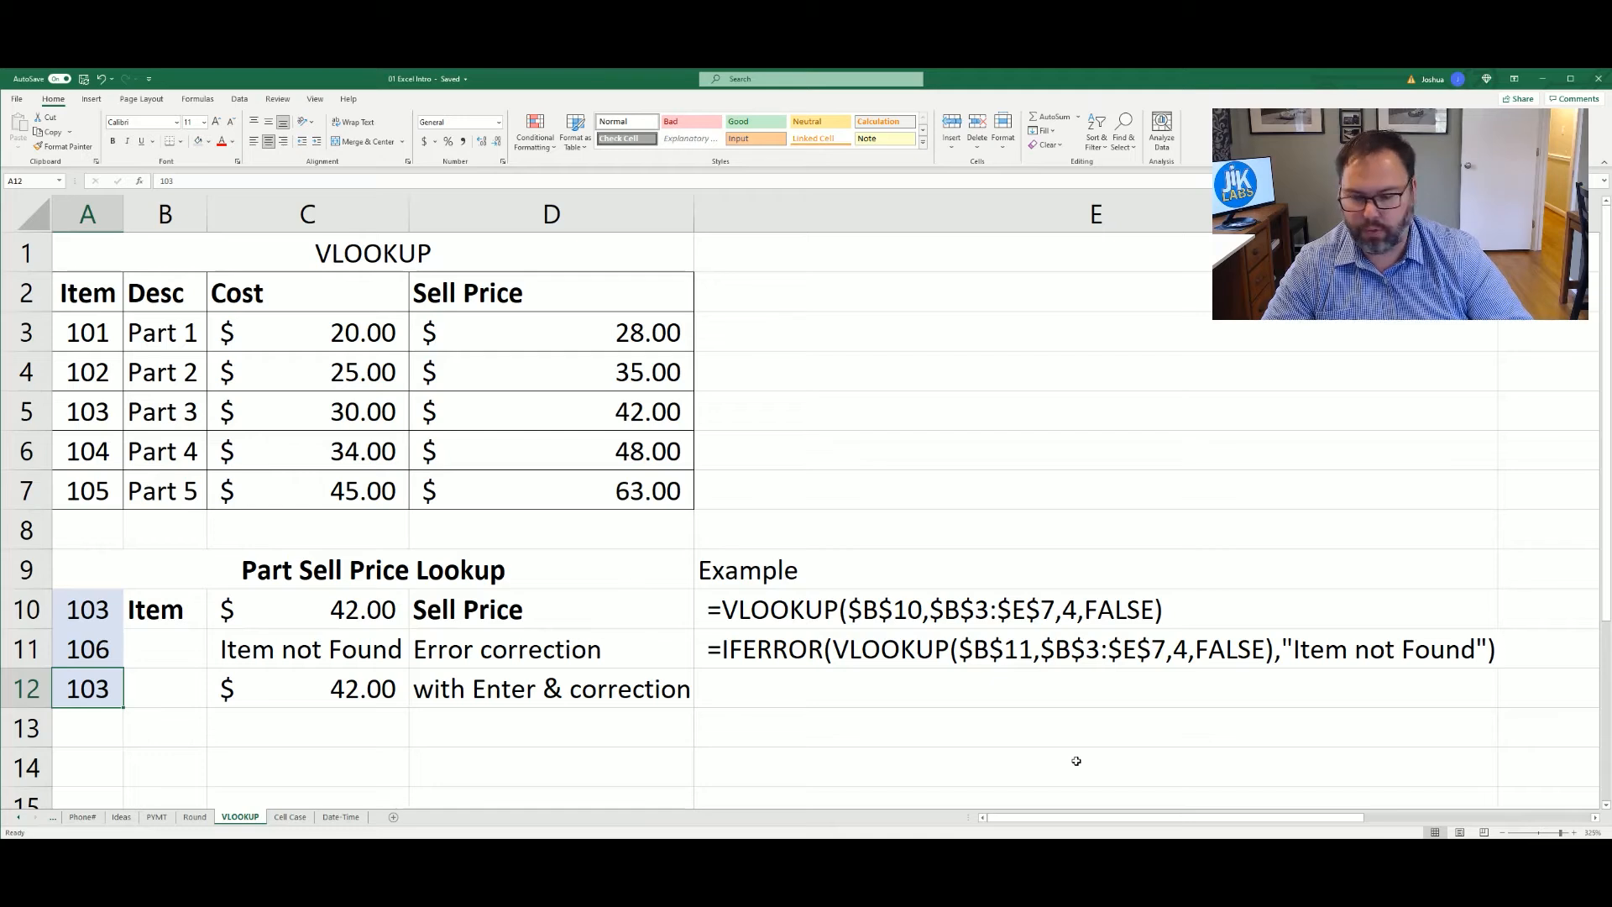
text(106)
key(Return)
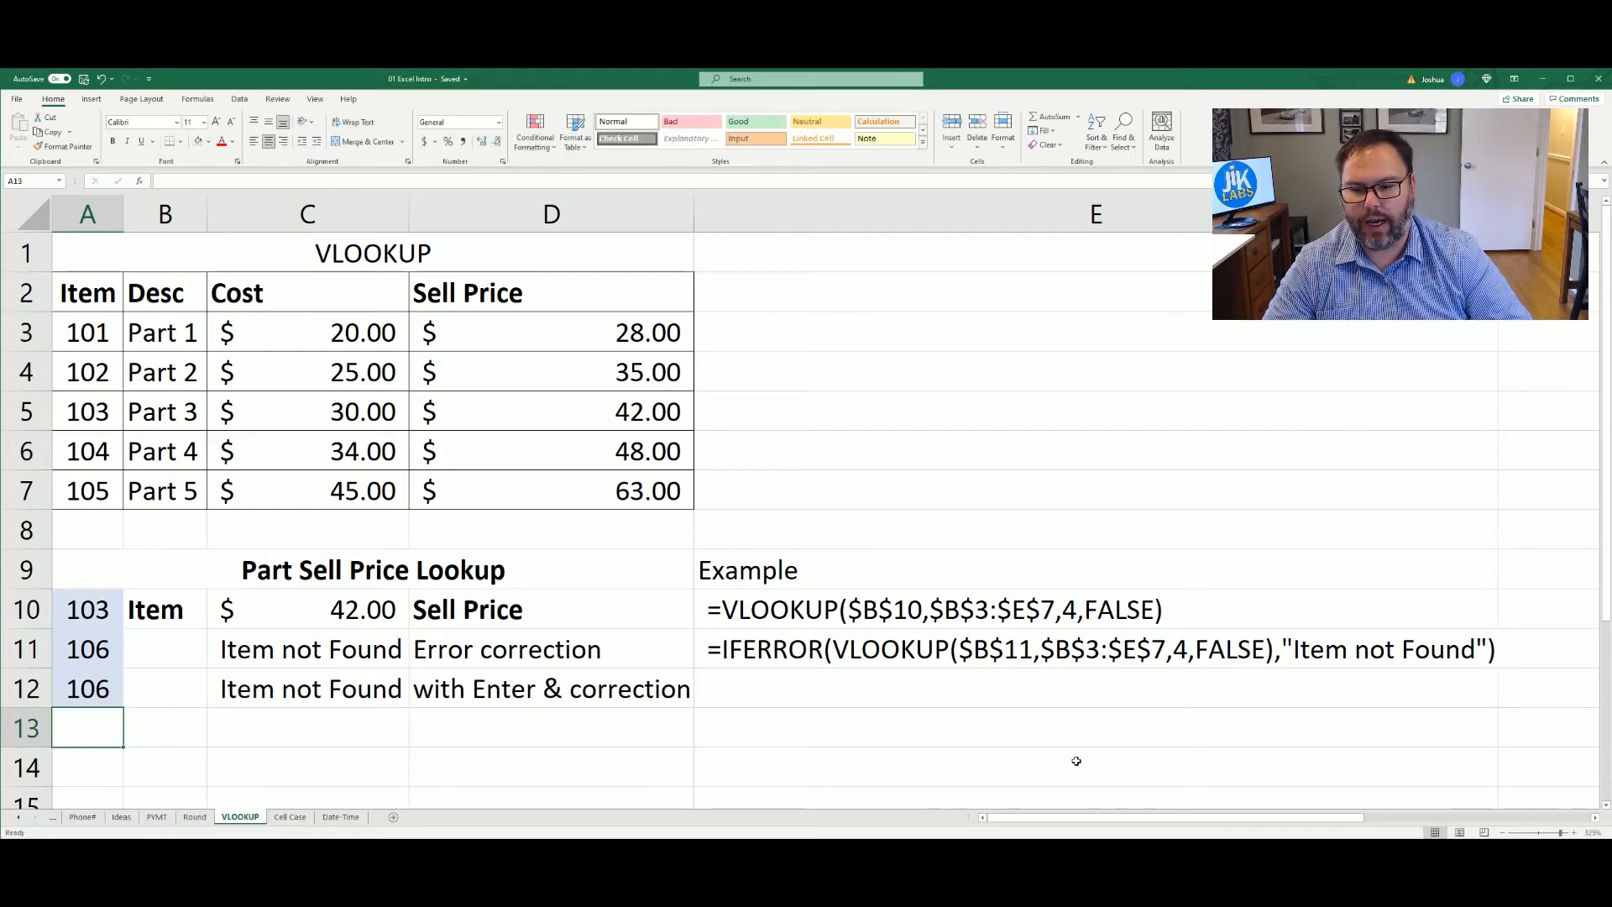
- Clear the item number in A12 to check how C12 handles a blank entry
key(Up)
key(Delete)
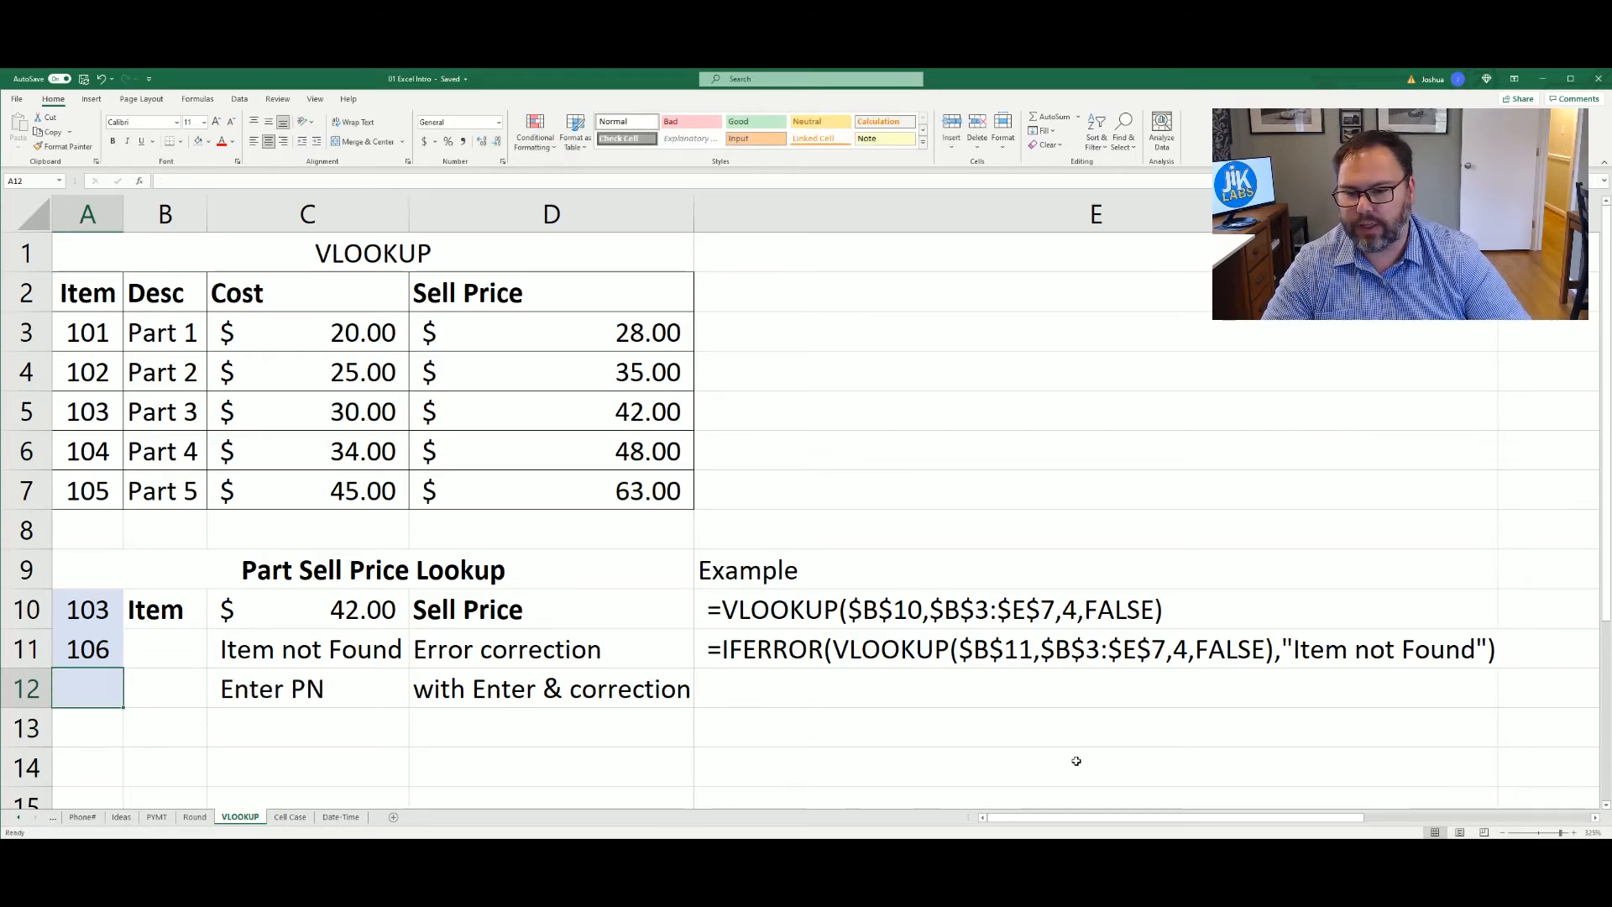
key(Right)
key(Right)
key(Left)
key(Left)
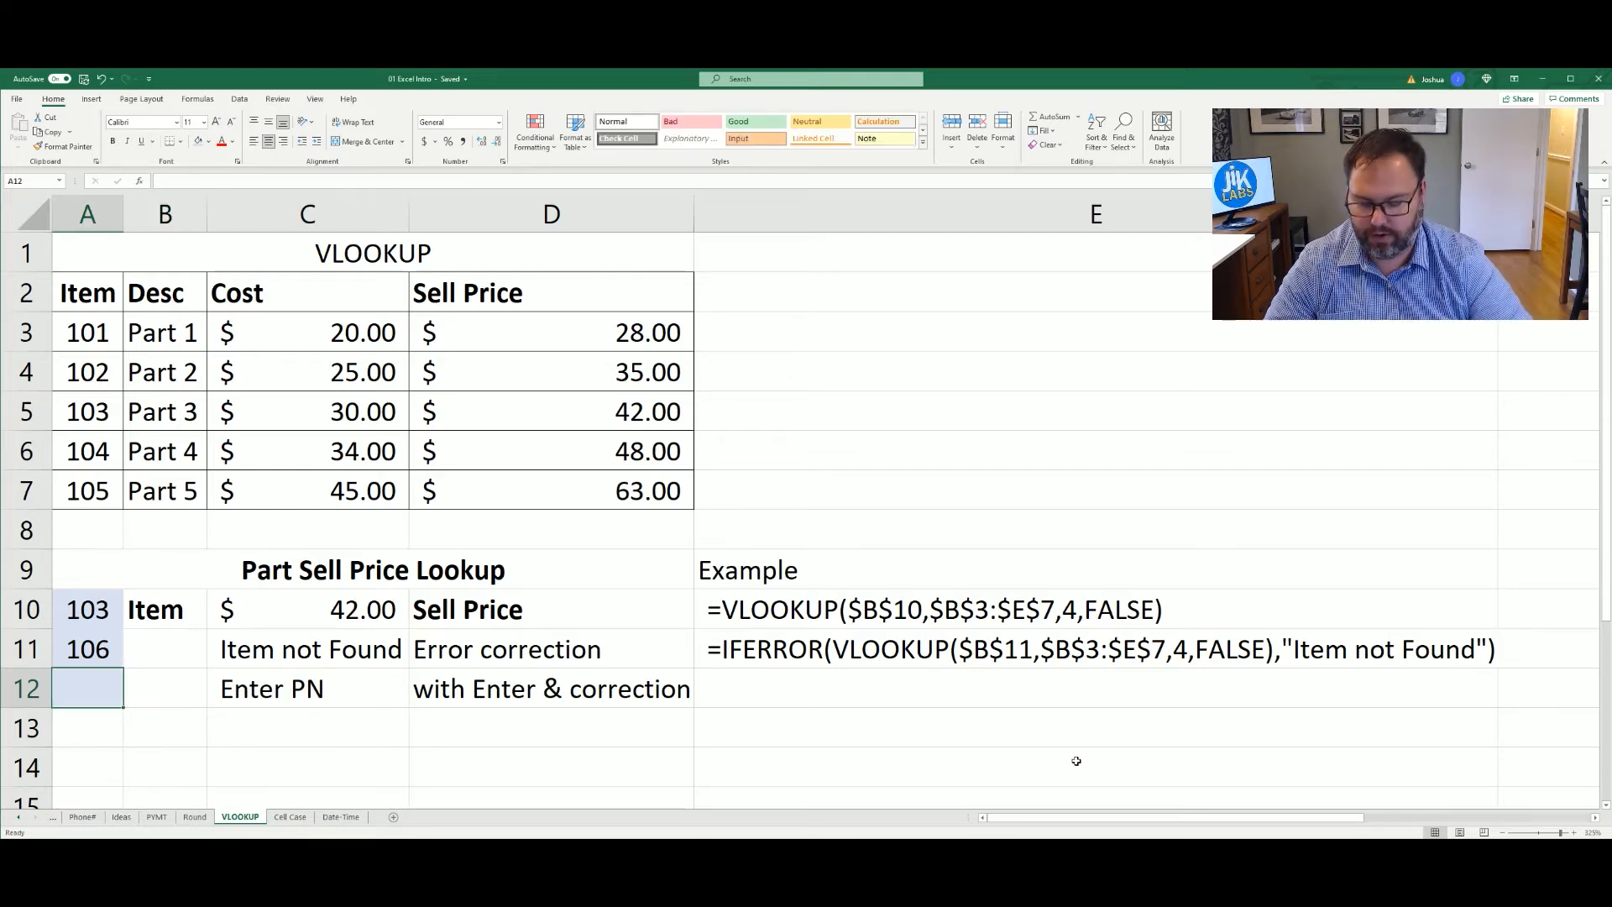
- Make the references in the C12 formula absolute as $A$12 and $A$3:$D$7
double_click(313, 704)
click(286, 697)
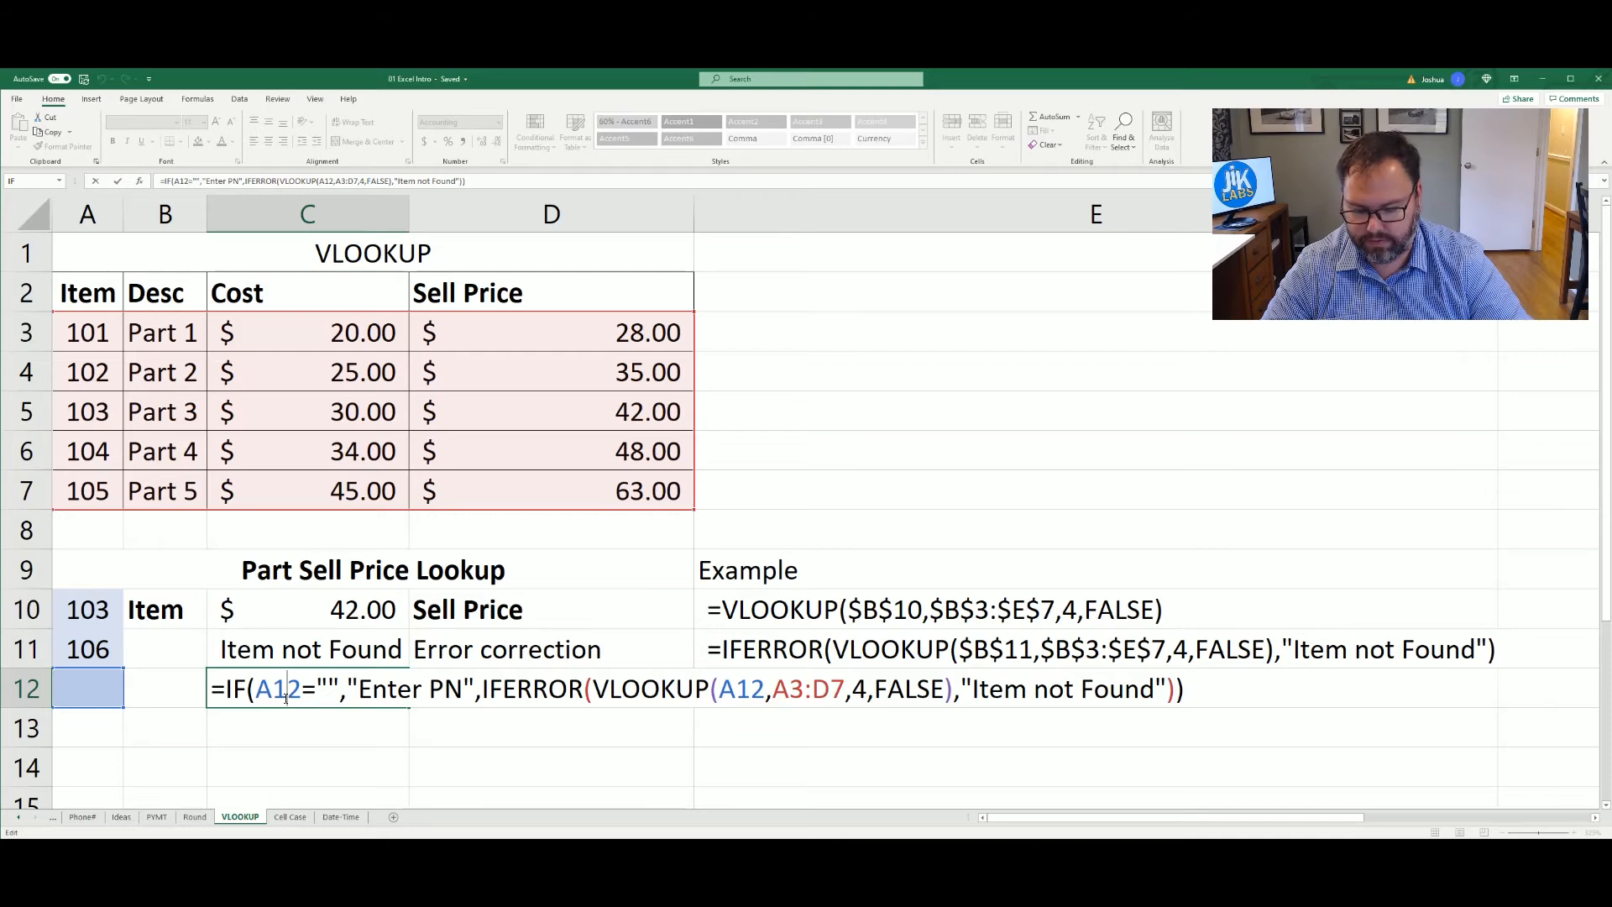
key(F4)
click(766, 692)
key(F4)
click(865, 692)
key(F4)
click(359, 730)
key(BackSpace)
key(BackSpace)
key(Escape)
- Copy the C12 formula to E12 under Example and show it as text
key(ctrl+c)
key(Right)
click(897, 685)
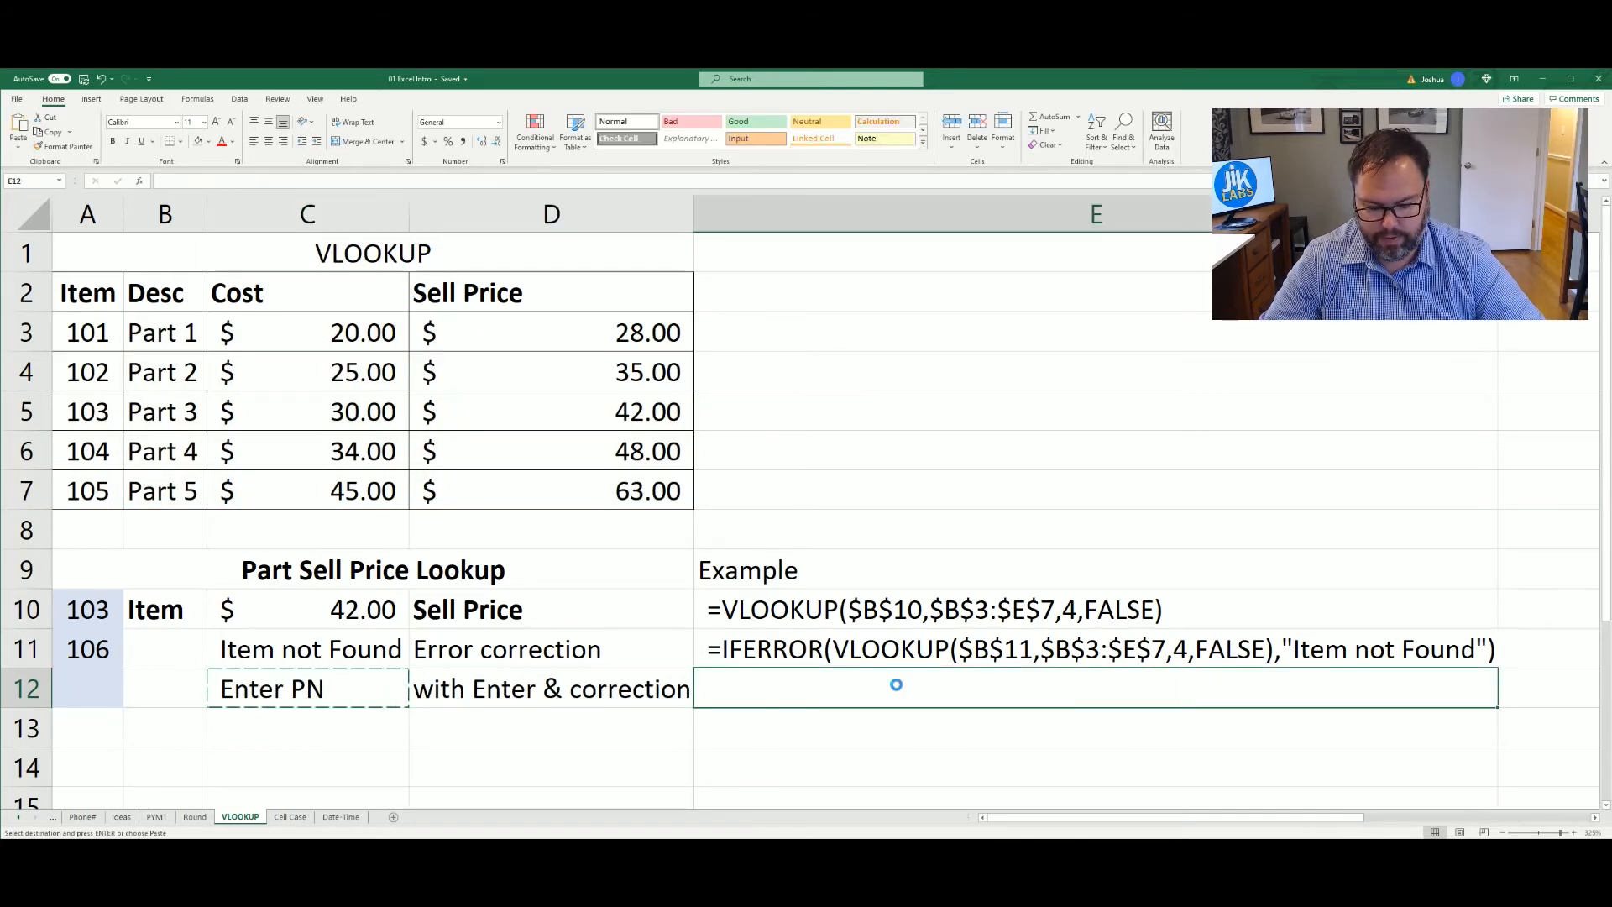
key(ctrl+v)
double_click(897, 685)
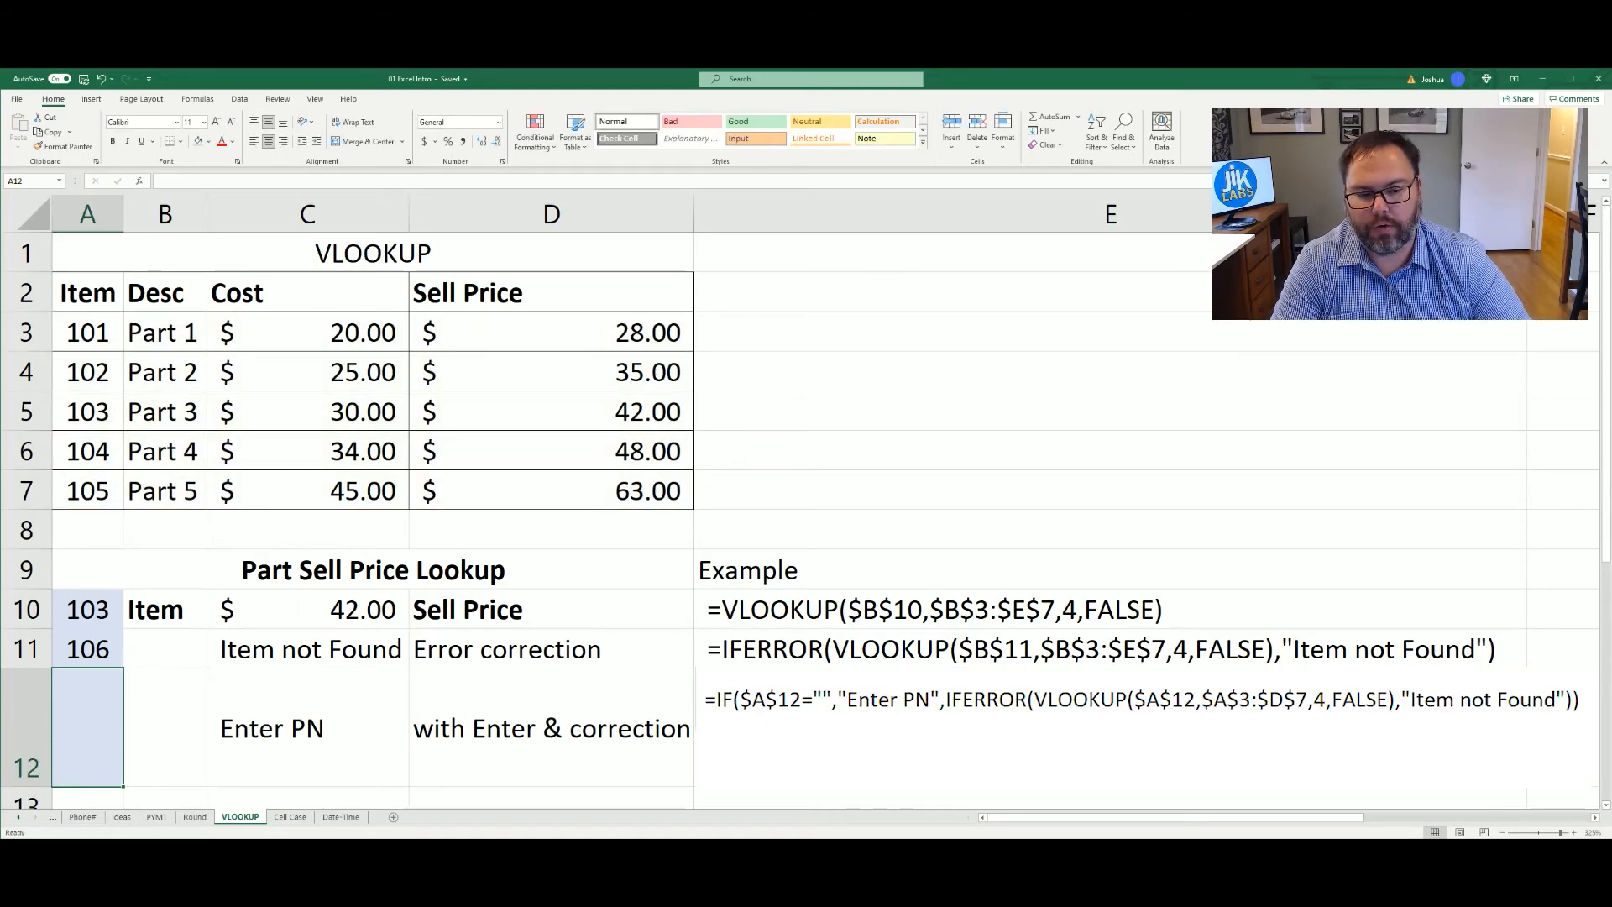
- Review the example formula in E12 against the A3:D7 lookup range and the A12 entry cell
click(906, 714)
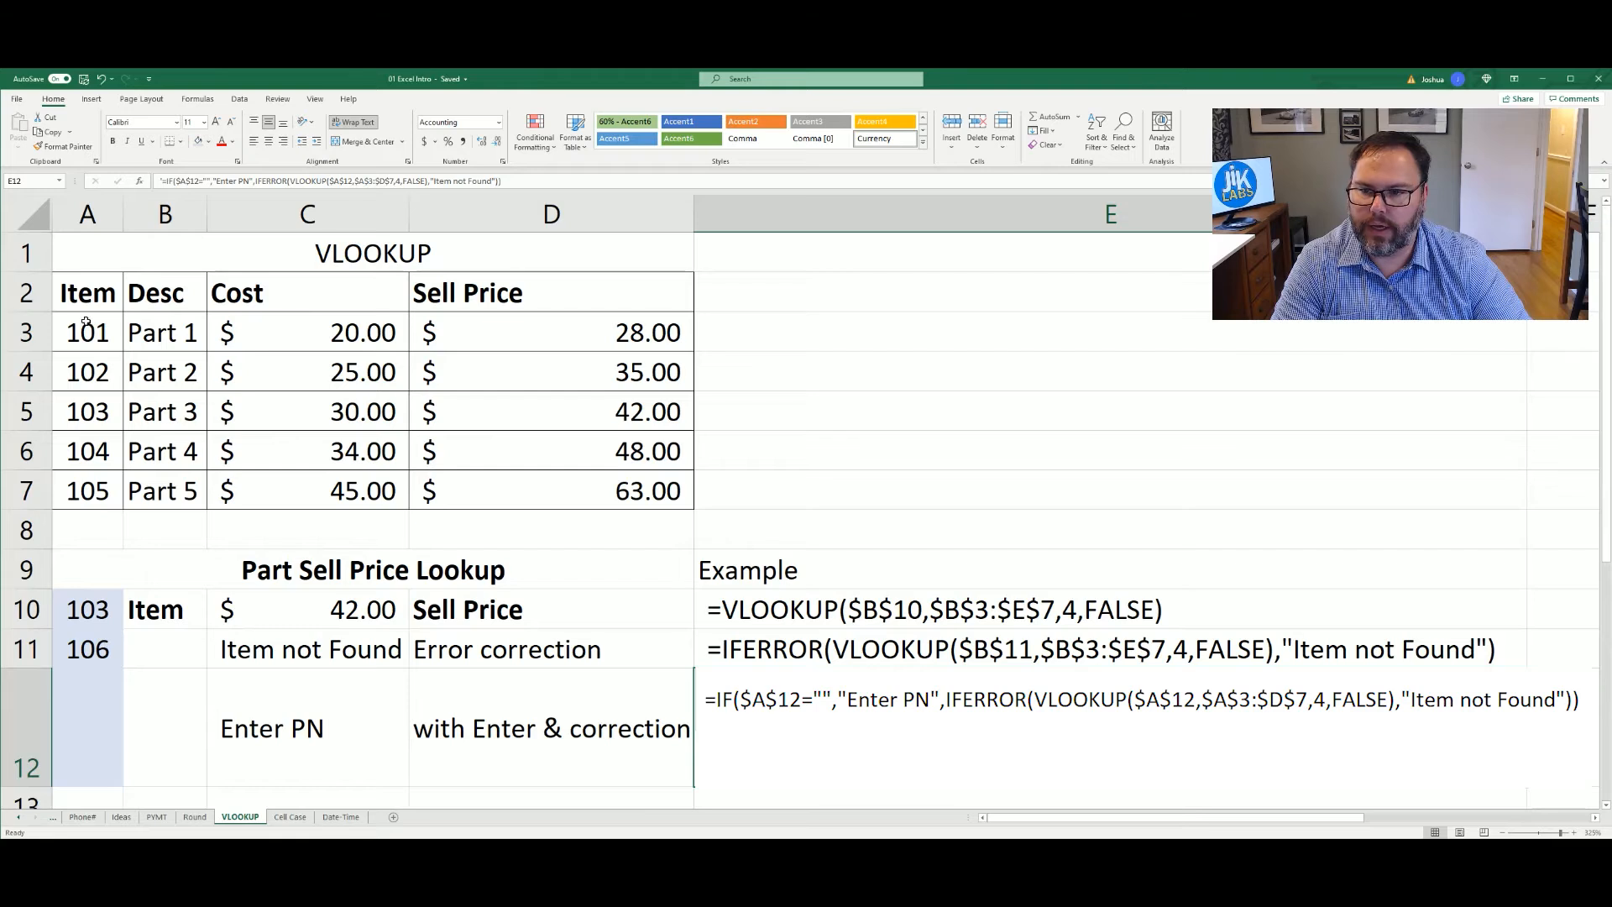
drag(84, 330, 554, 491)
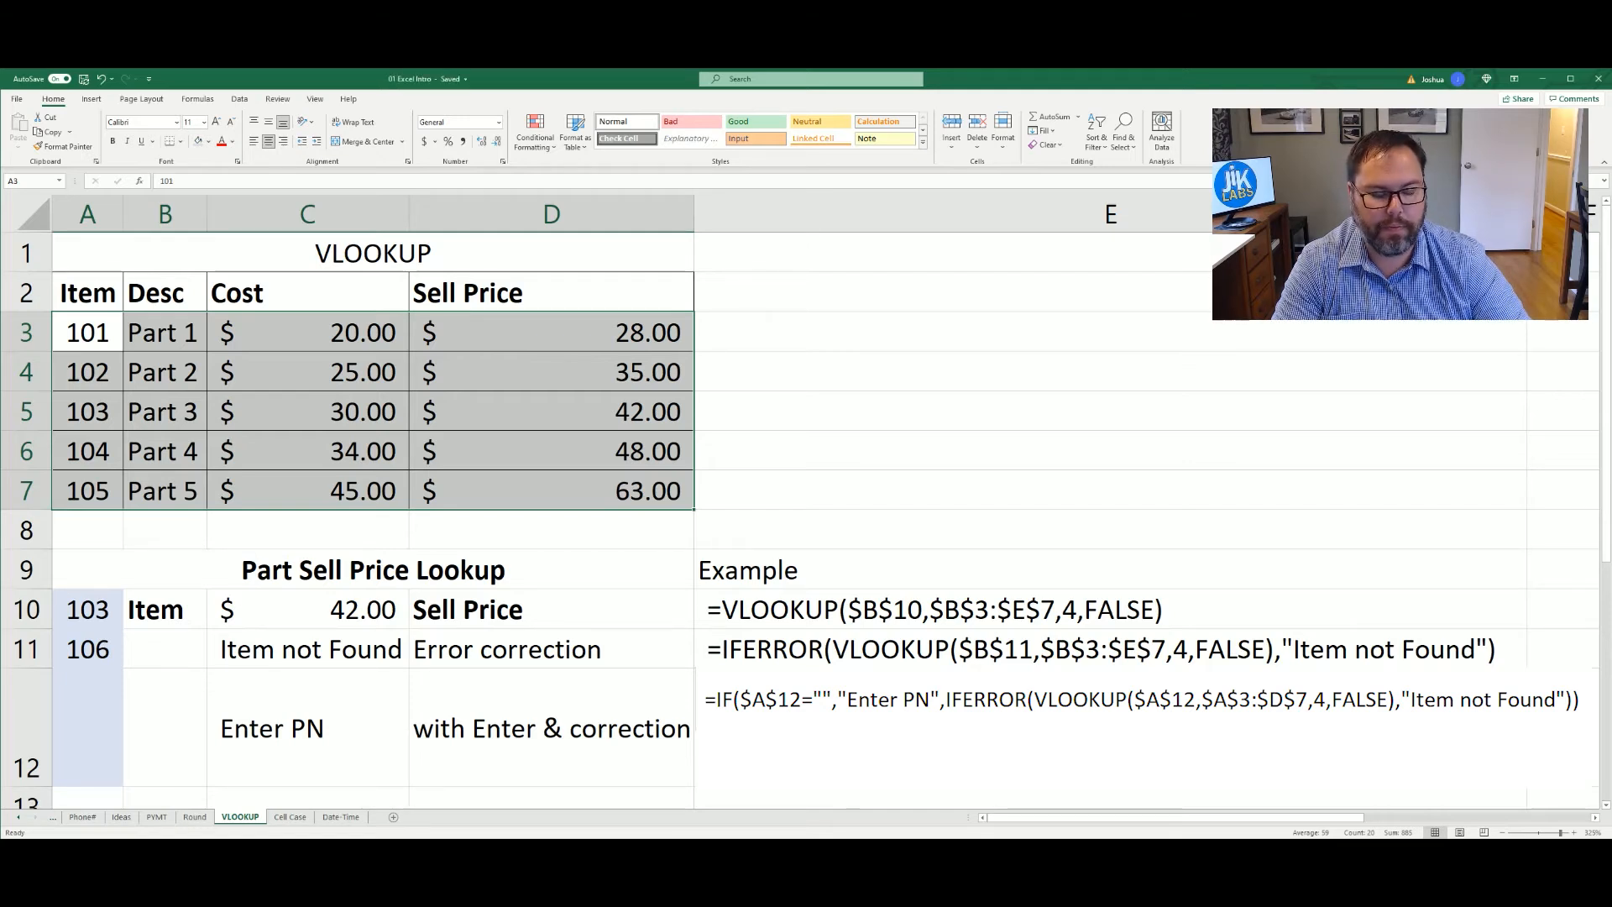
click(461, 735)
click(108, 716)
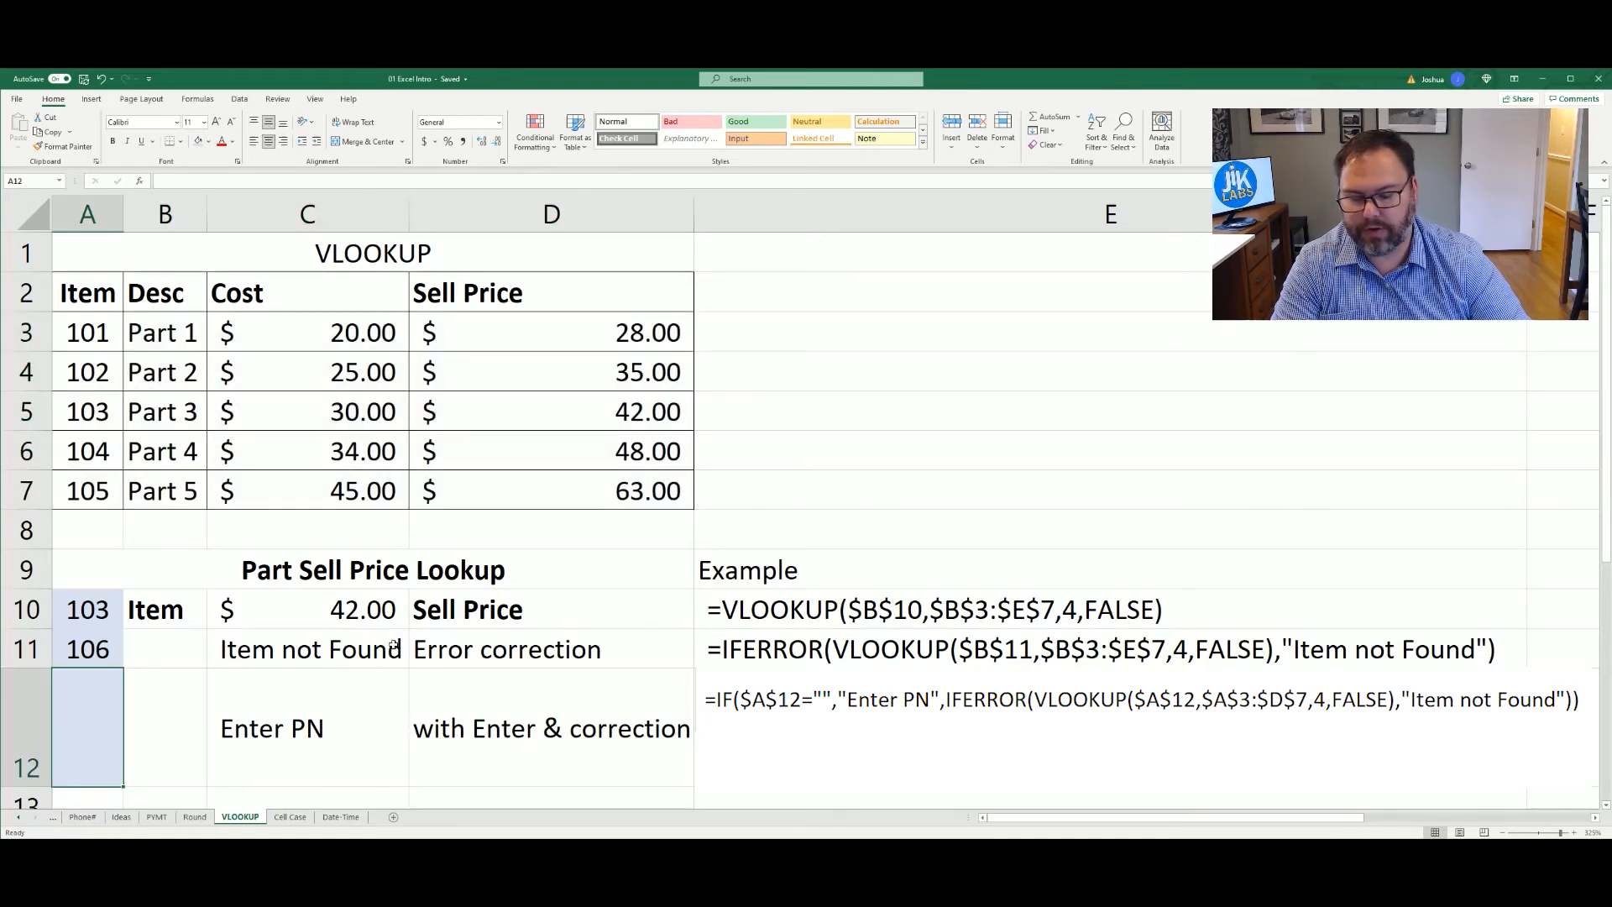
- Test the C12 lookup by entering item number 103 and then 106 in A12, and empty the entry cell again
text(103)
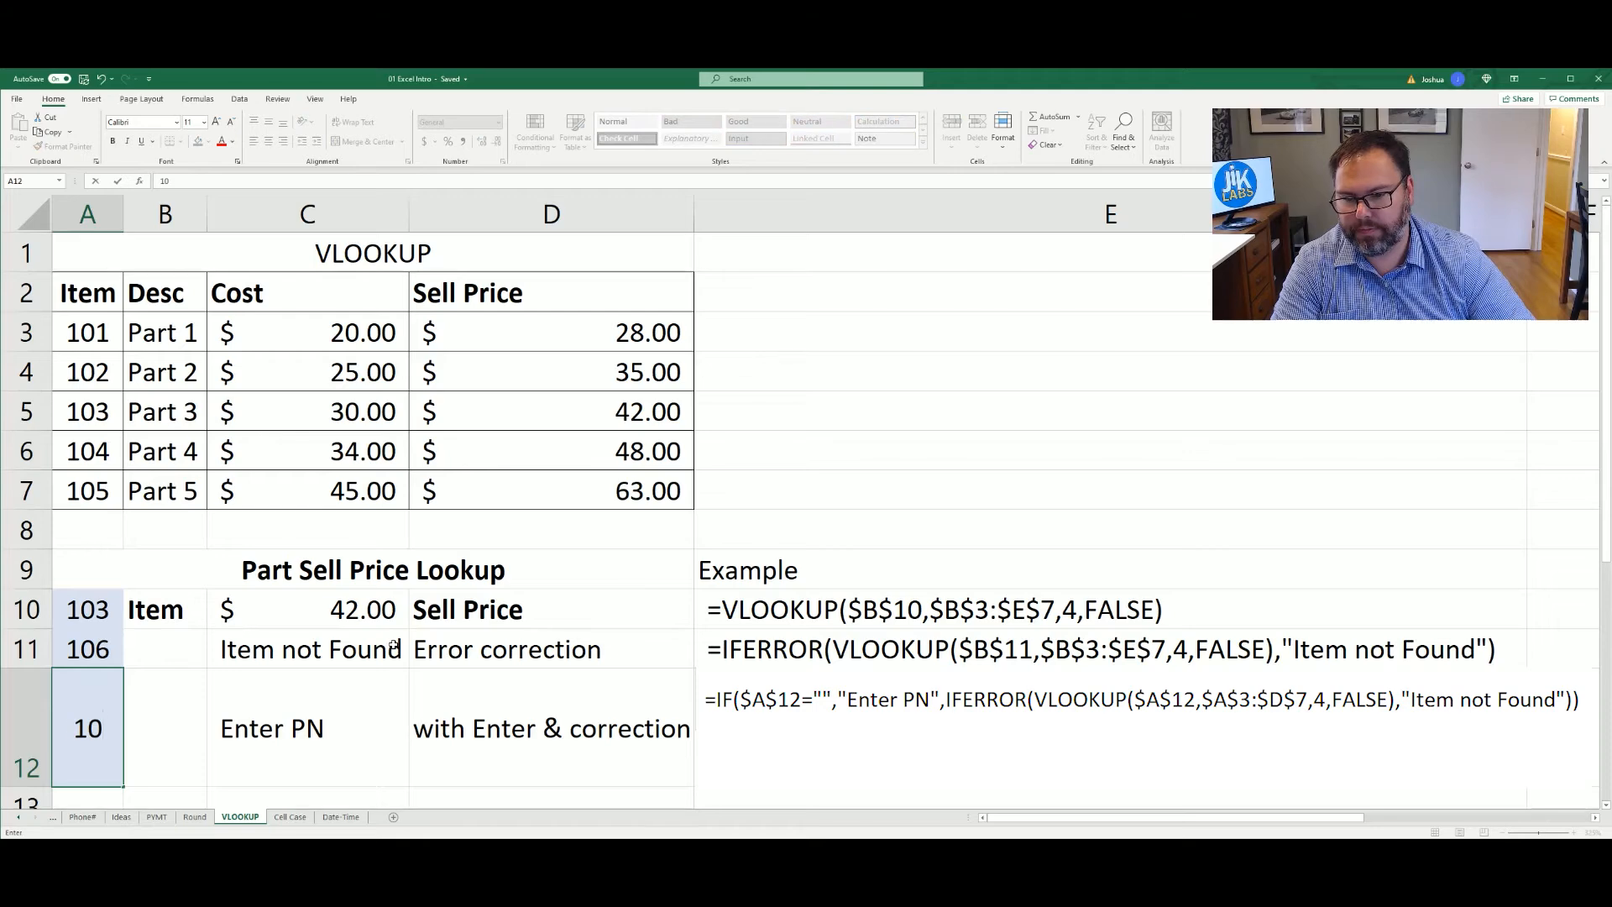
key(Return)
key(Up)
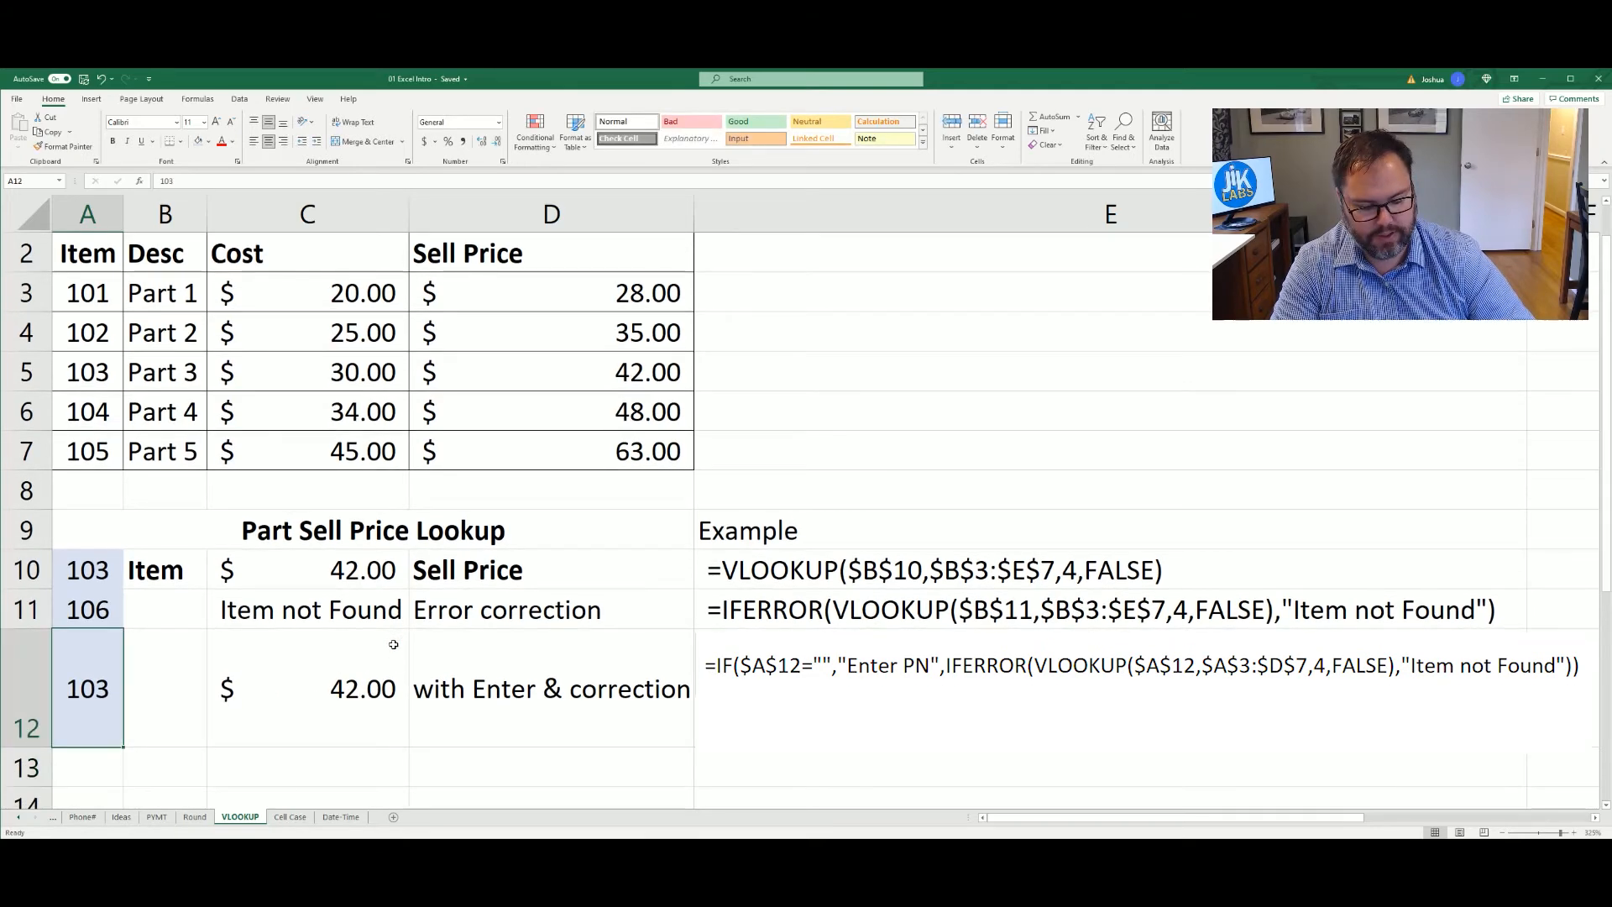
text(106)
key(Return)
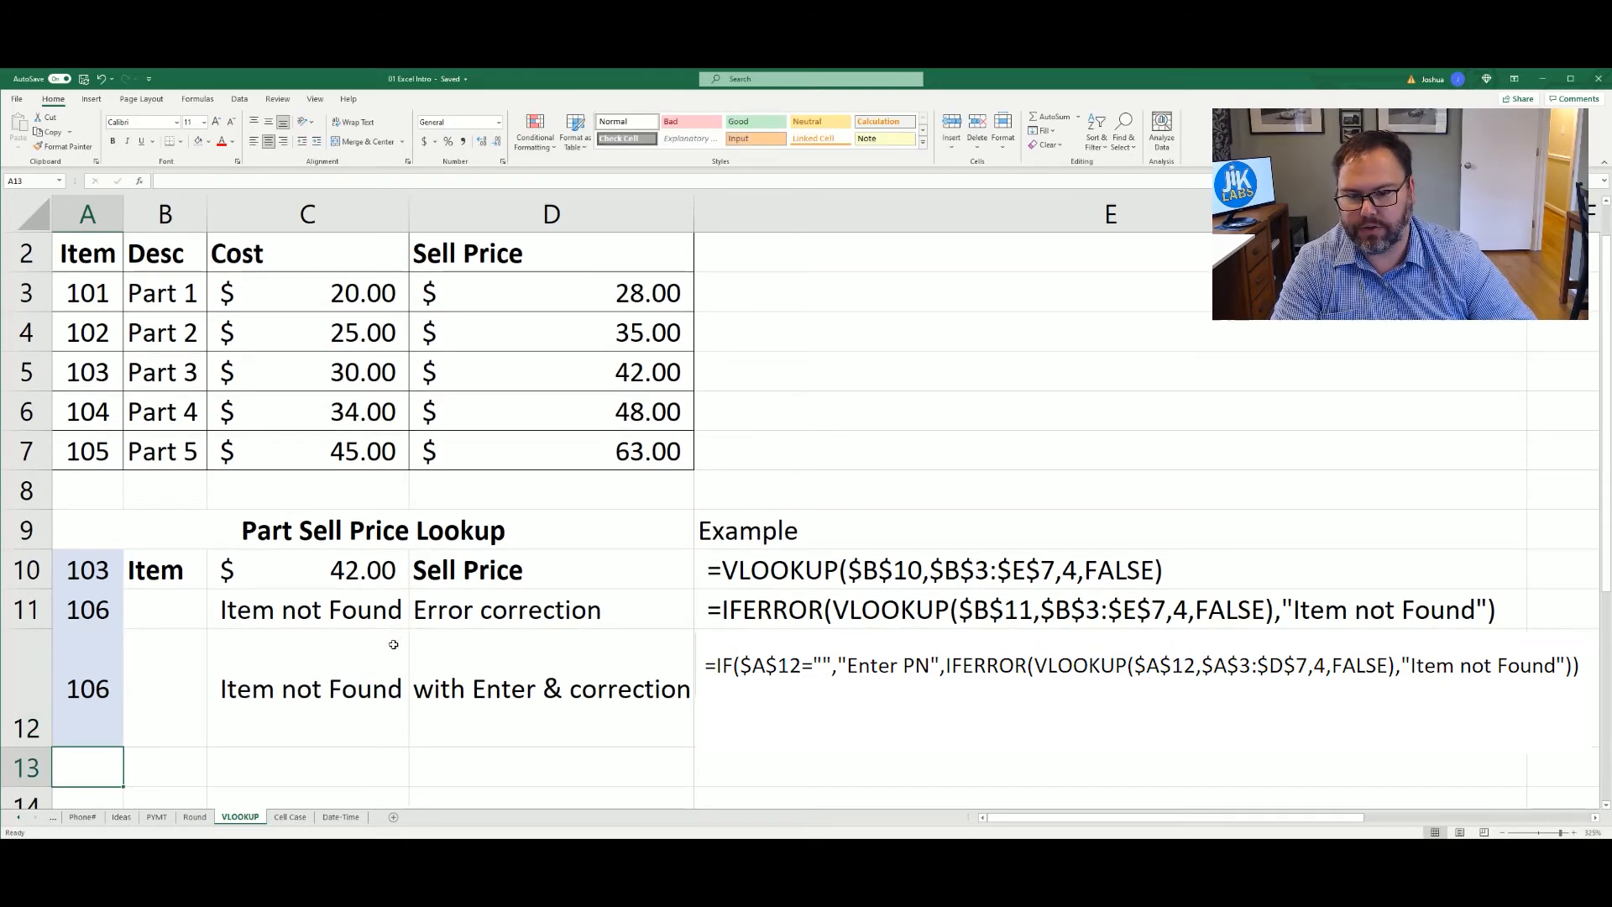
key(Up)
key(Up)
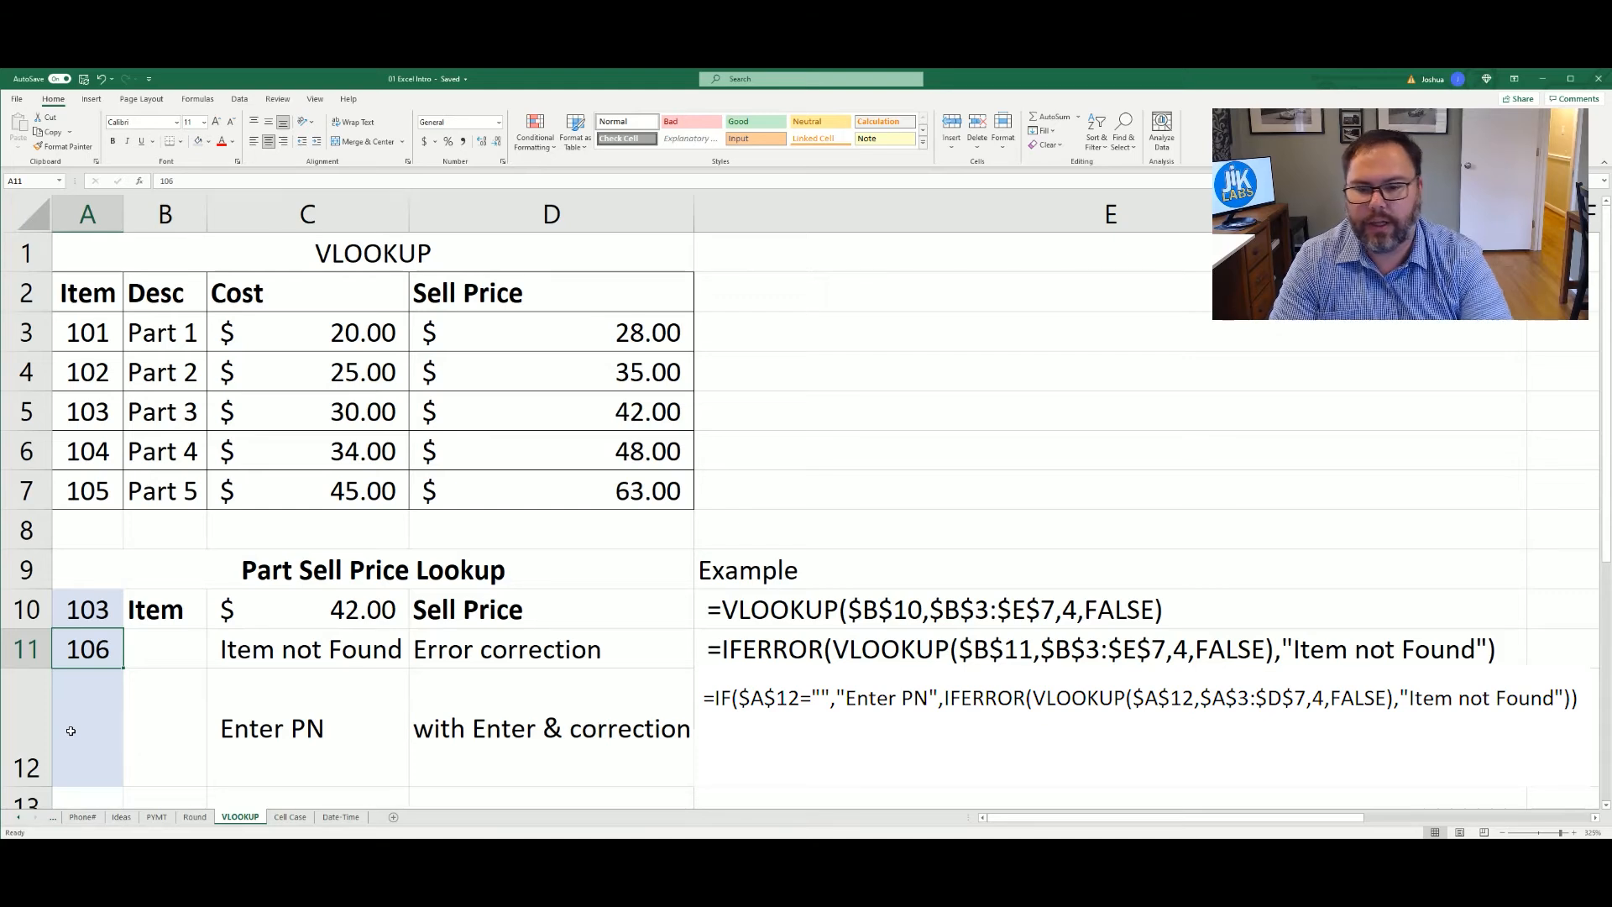
- Review the basic VLOOKUP in row 10, clear the item number in A10 to test a blank entry, and undo the deletion
mouse_move(42, 598)
mouse_down()
mouse_move(34, 646)
mouse_move(34, 608)
mouse_up()
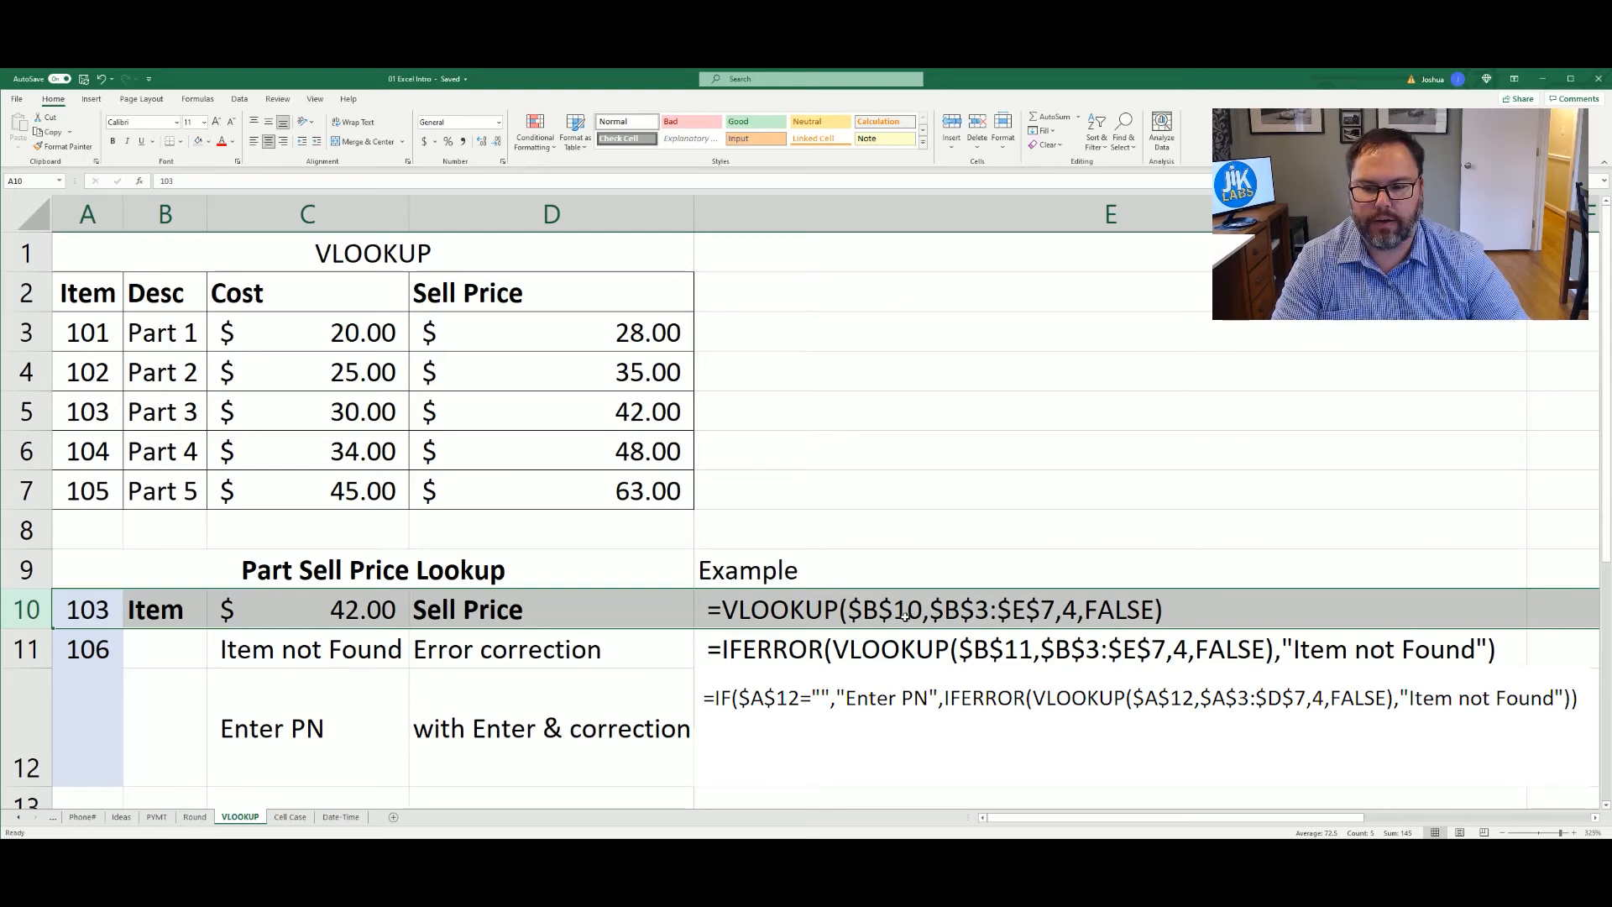
click(104, 615)
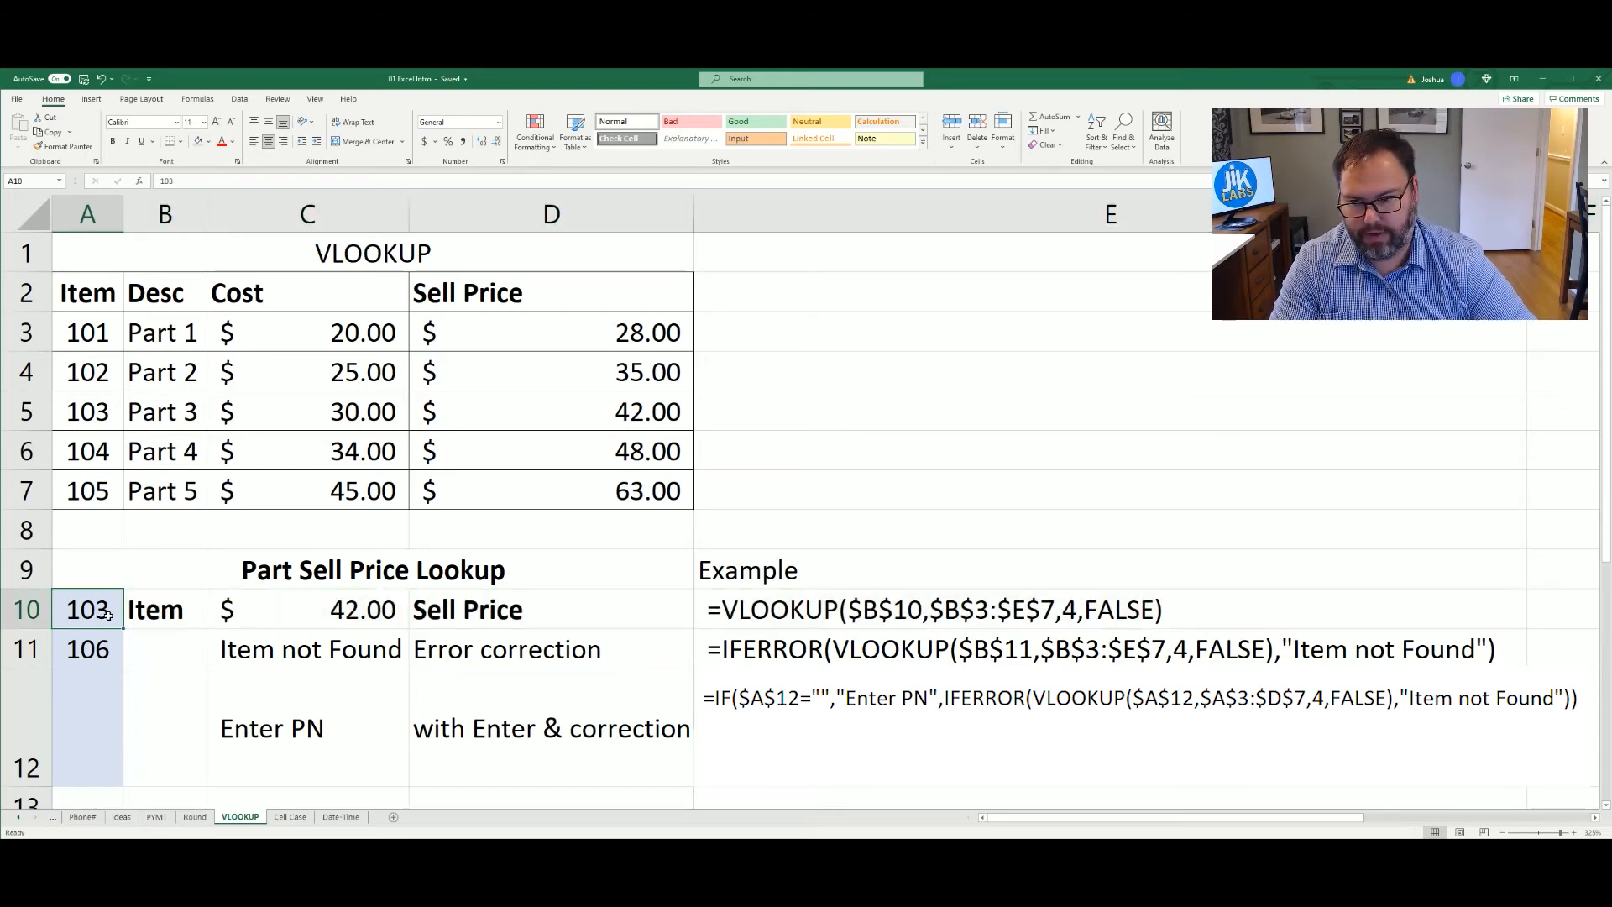
key(Delete)
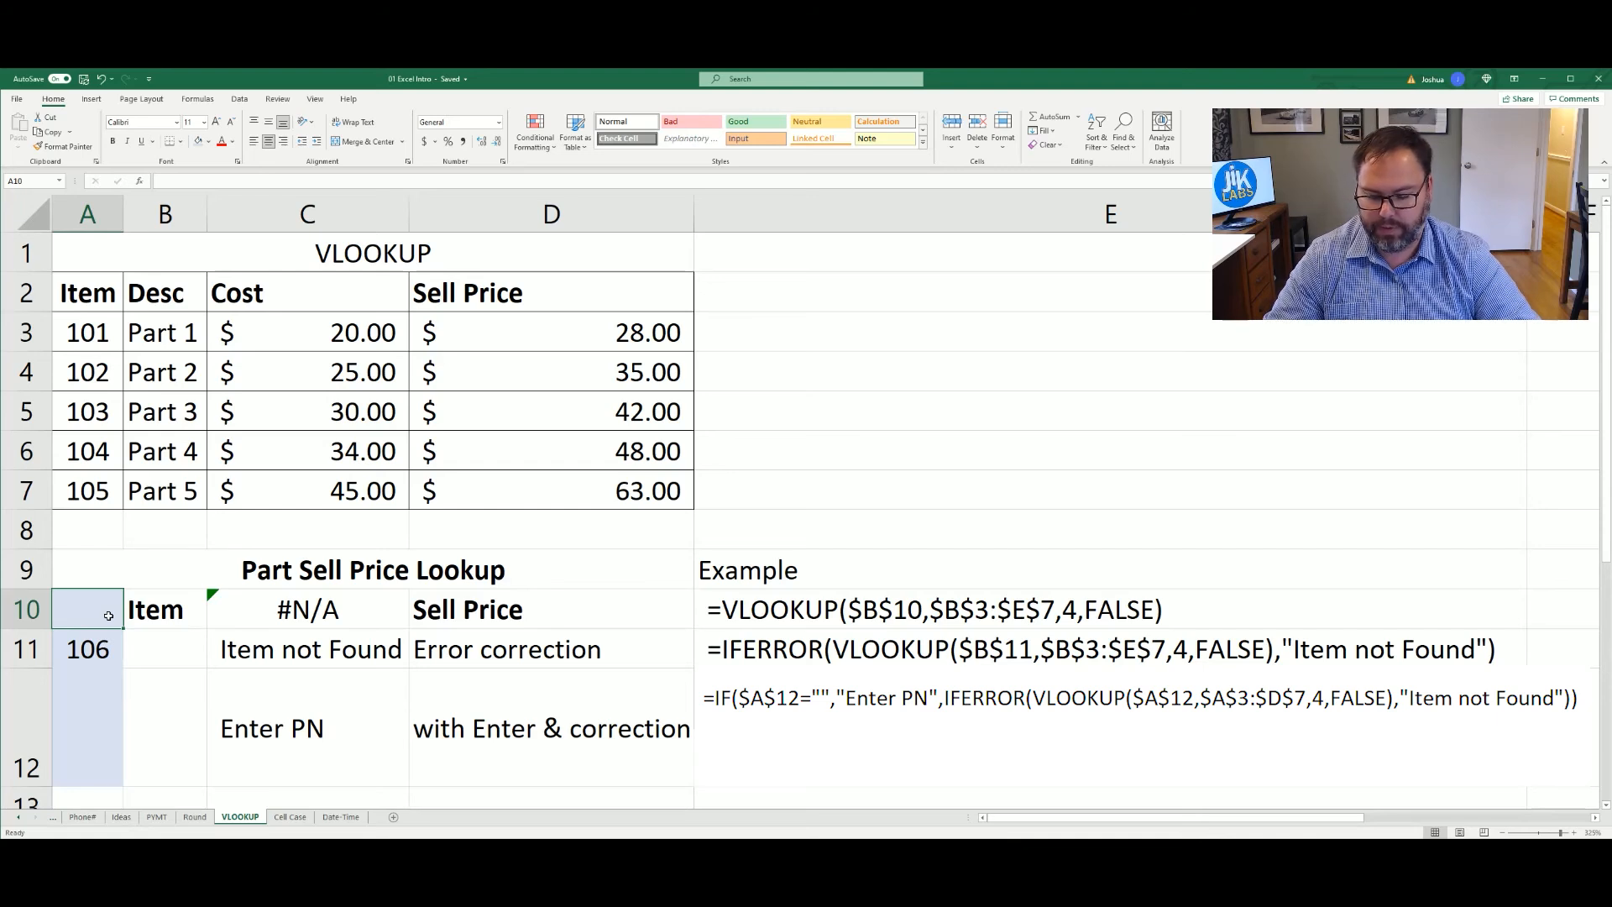
key(ctrl+z)
- Review the IFERROR version in row 11 and the IF version with the blank-entry prompt in row 12
key(Down)
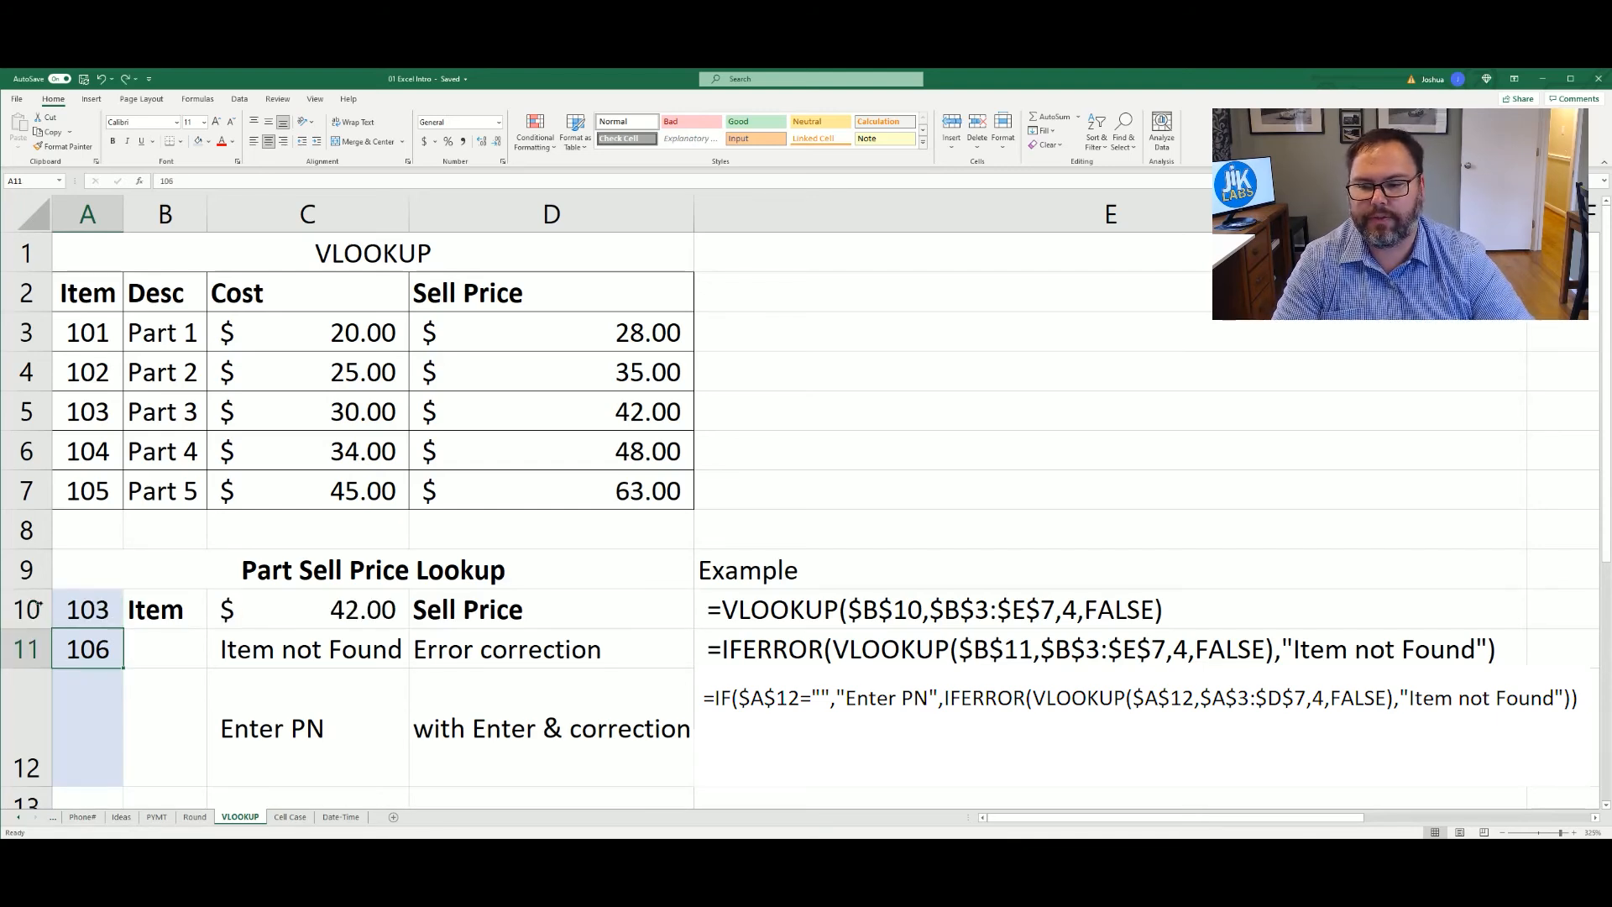
click(24, 651)
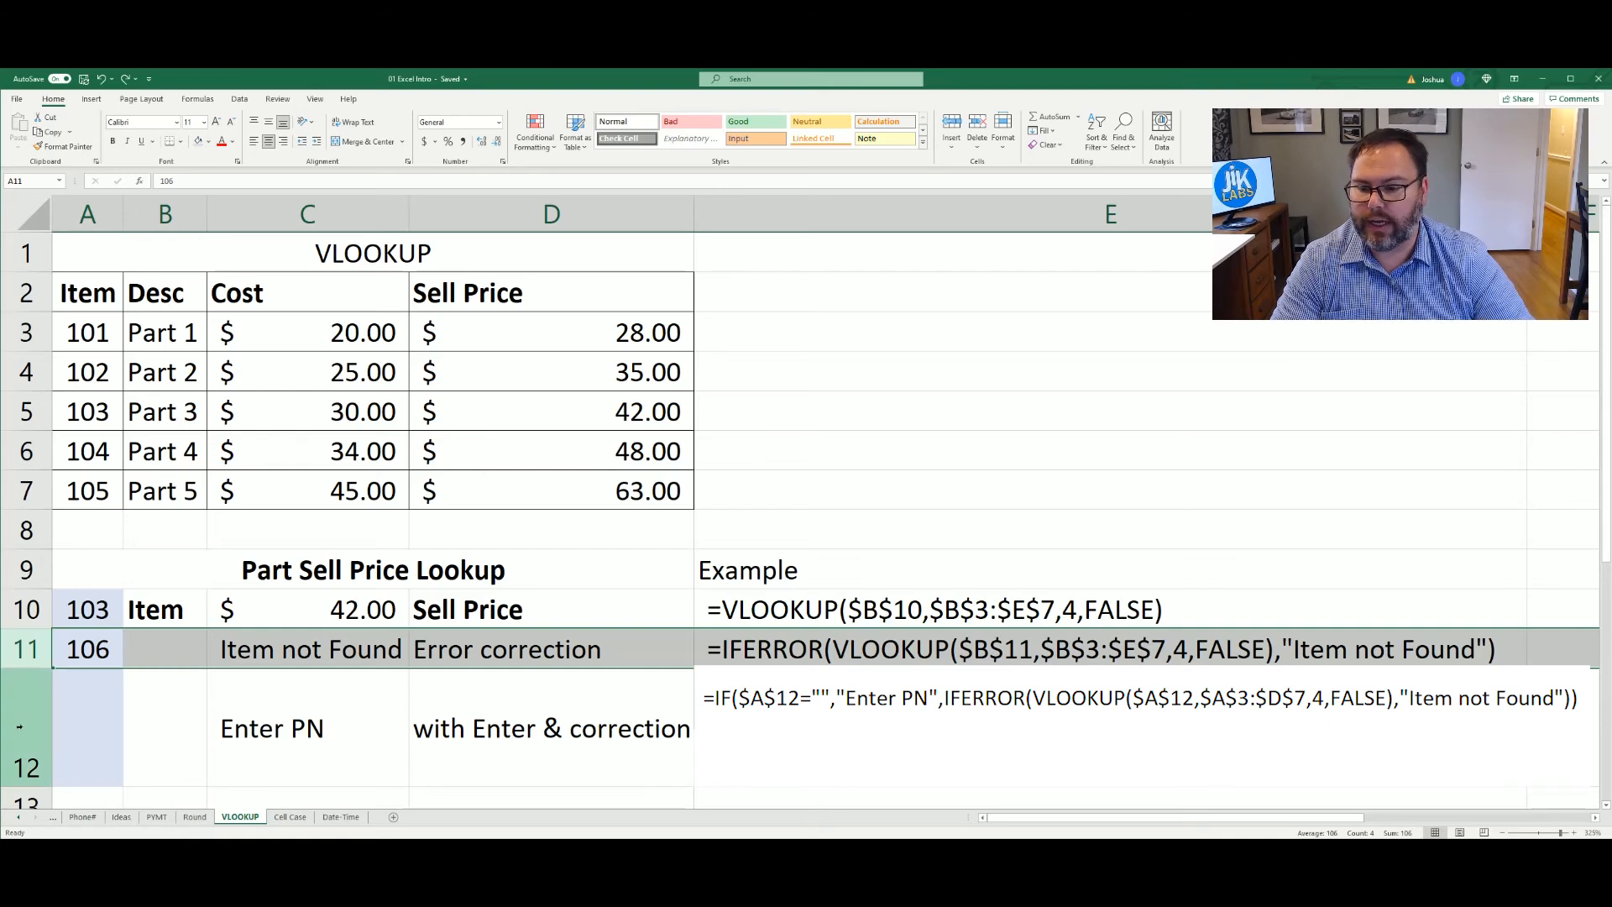
click(48, 738)
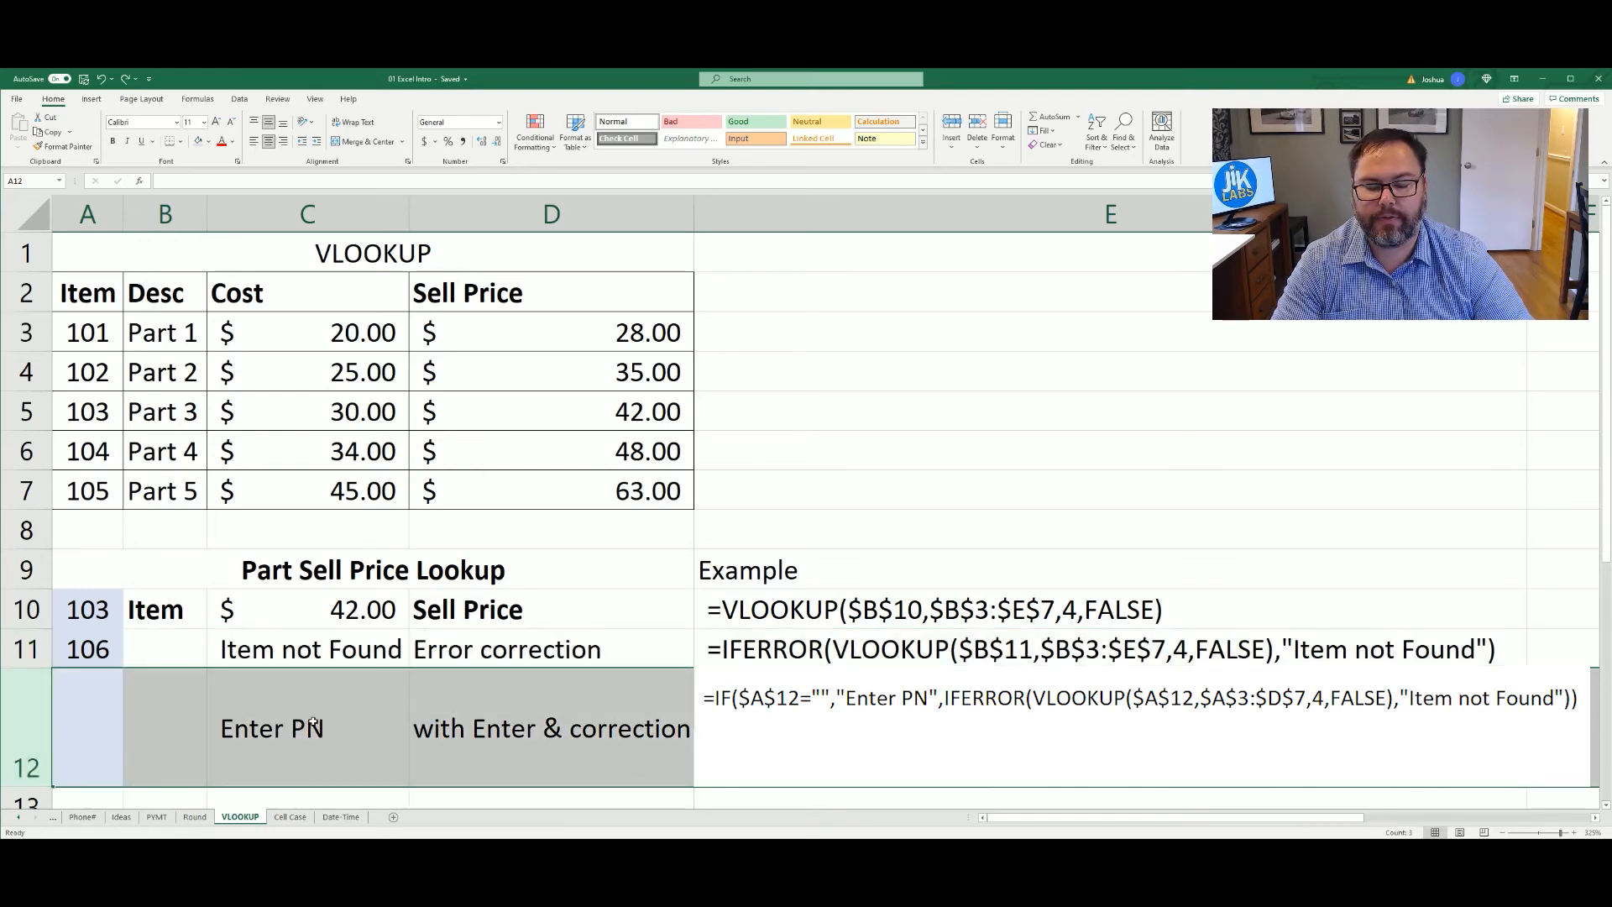